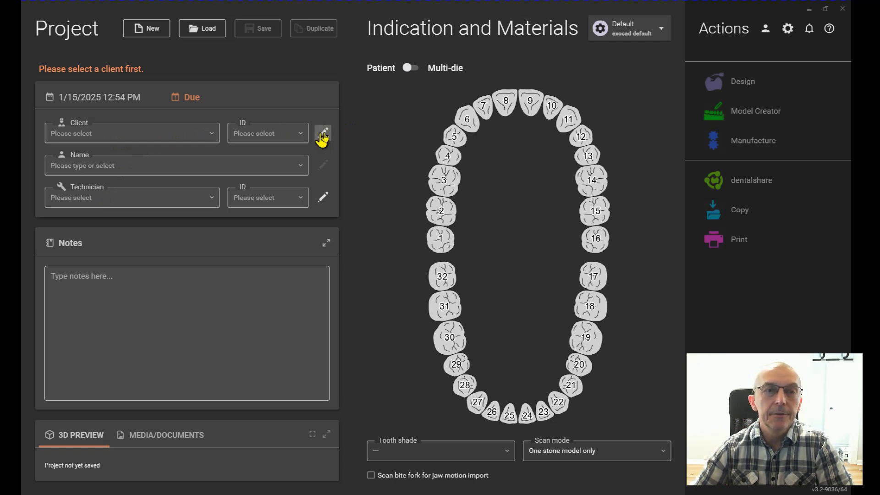
# Step: Review the stored client records and the stored technician records, returning to the project form each time
pyautogui.click(322, 136)
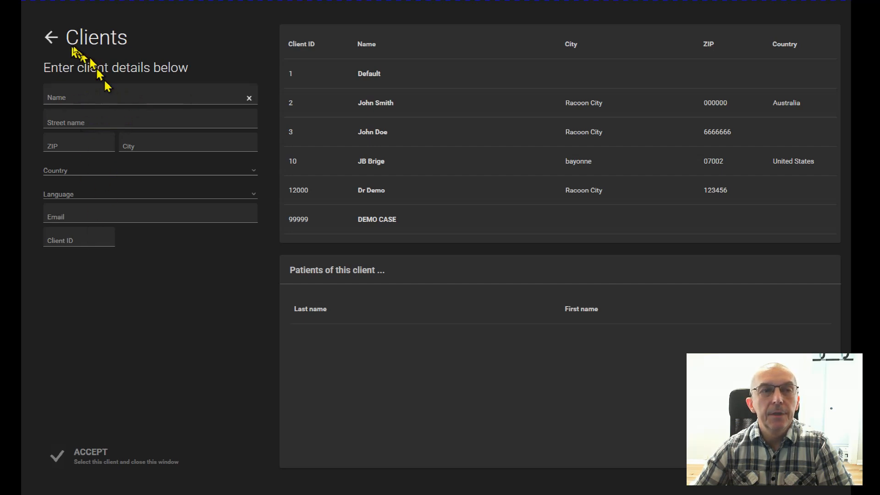
pyautogui.click(51, 36)
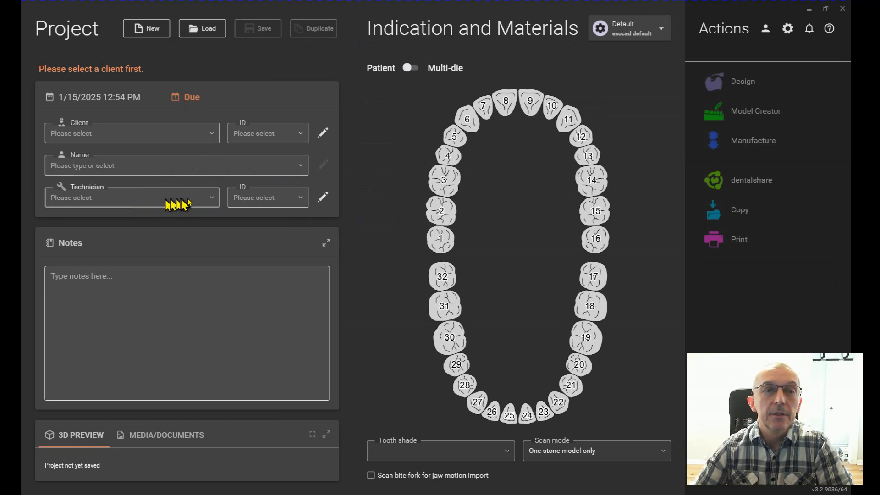
pyautogui.click(204, 203)
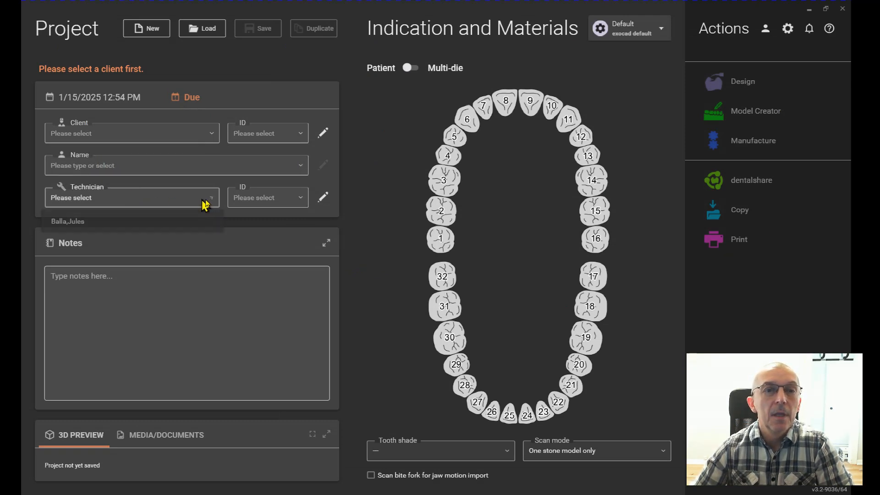
pyautogui.click(325, 197)
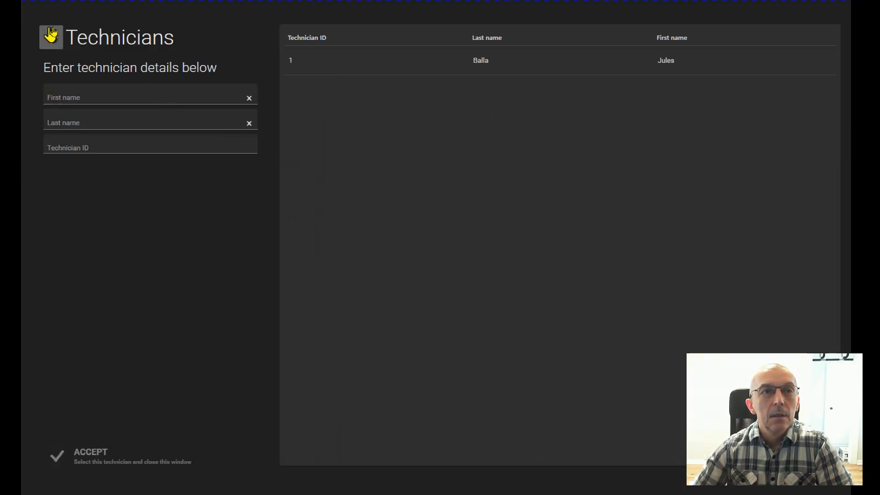
pyautogui.click(51, 37)
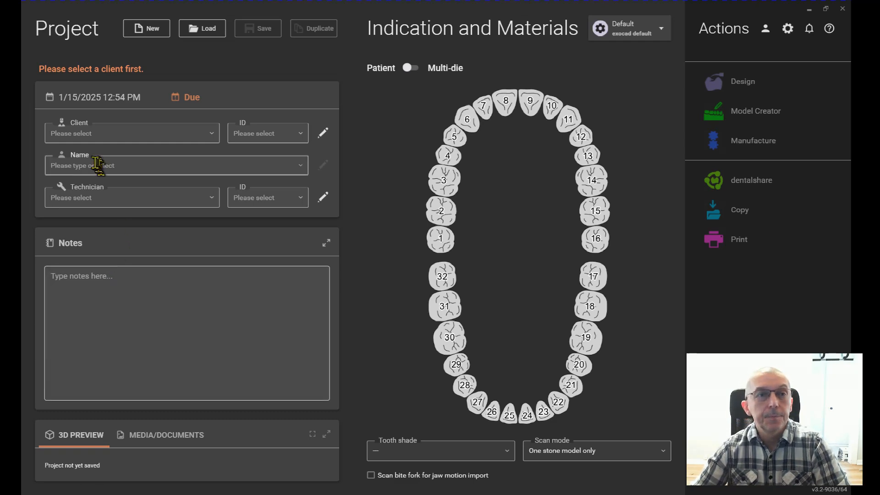
# Step: Assign the demo doctor as client, and choose the existing non-bridge patient record and the only listed technician
pyautogui.click(211, 134)
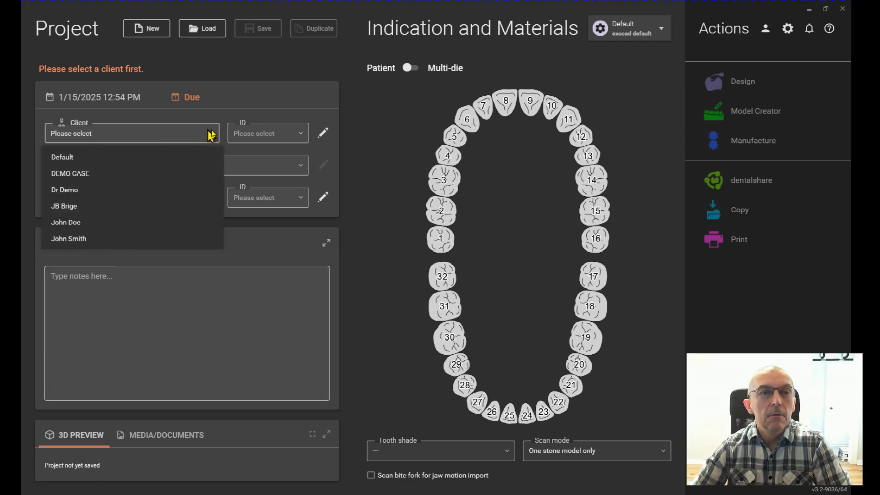
pyautogui.click(96, 189)
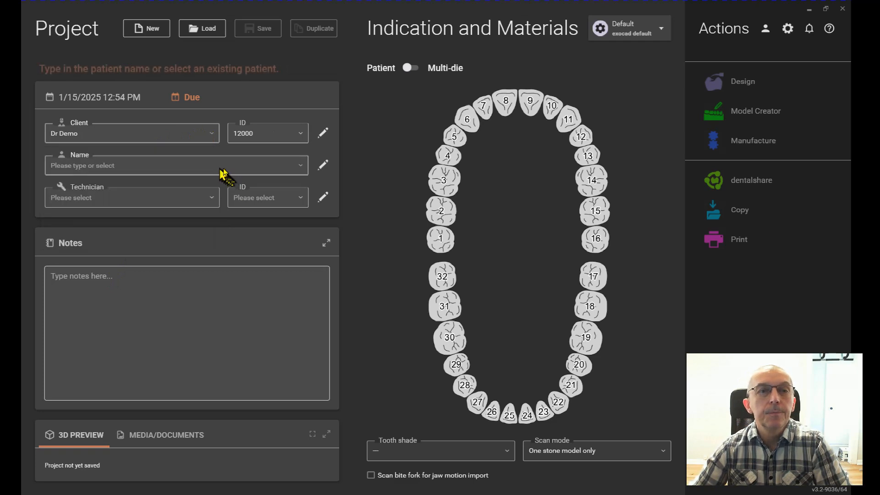
pyautogui.click(300, 168)
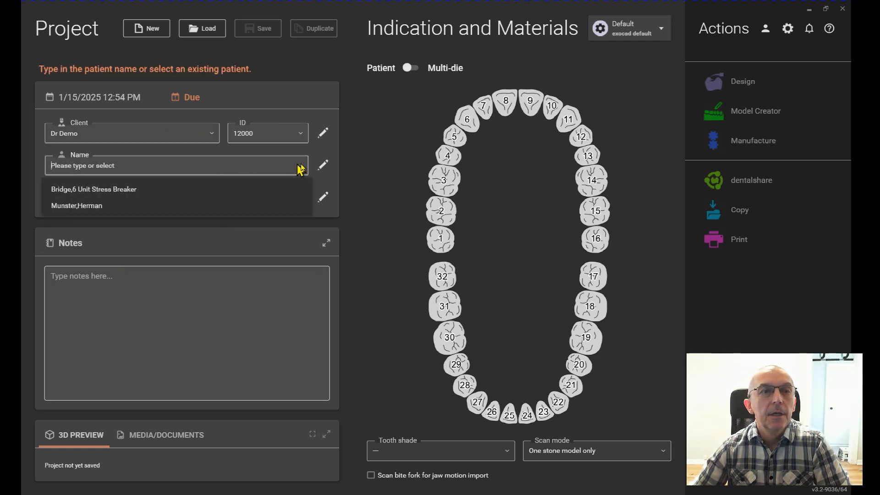
pyautogui.click(93, 206)
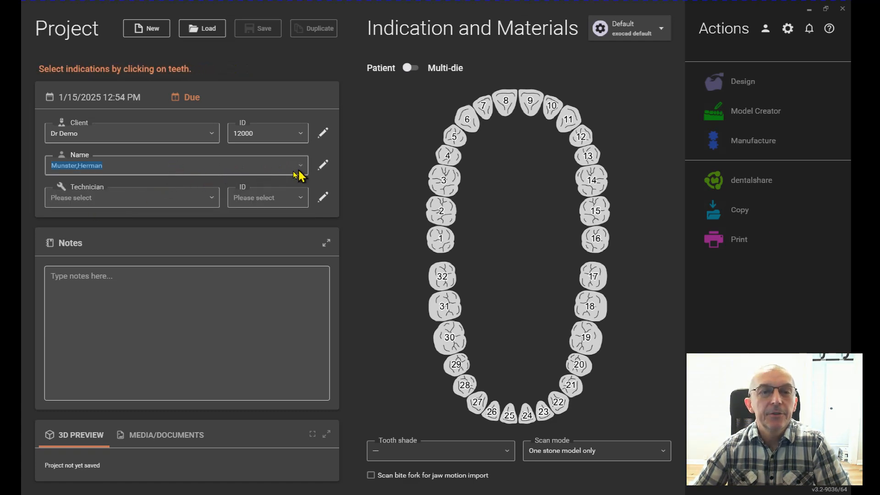
pyautogui.click(208, 203)
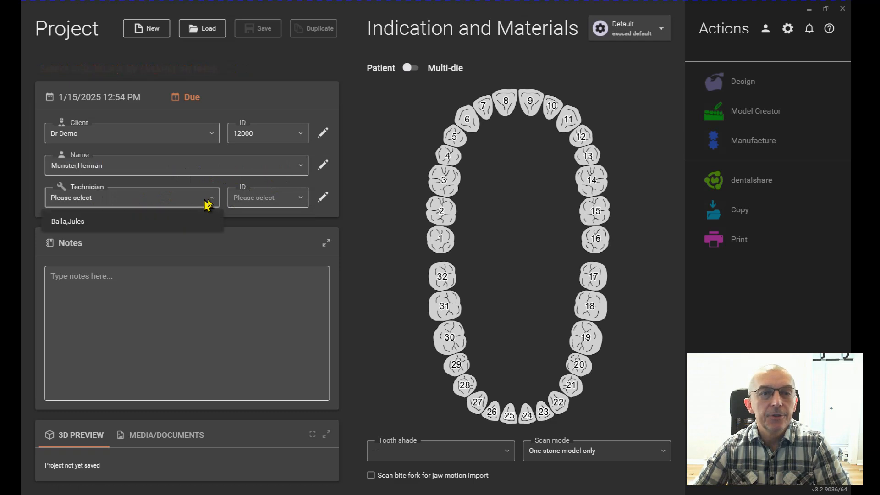
pyautogui.click(176, 221)
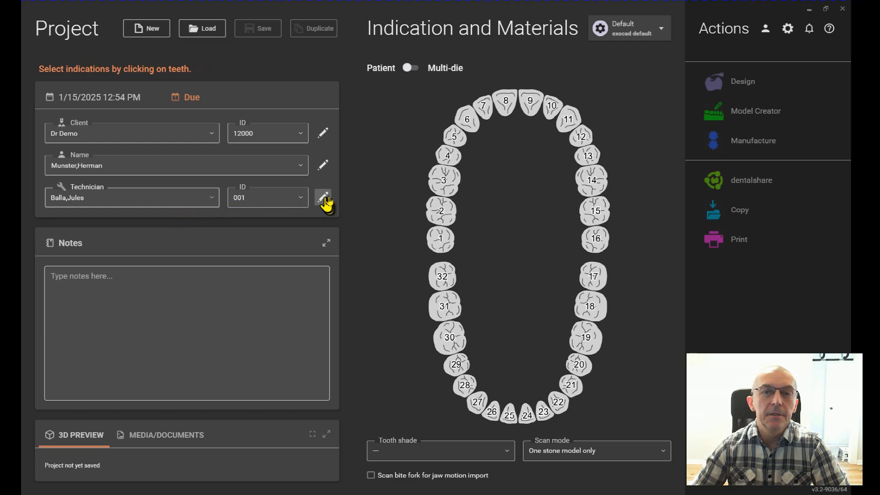
# Step: Enter the project note "6 unit Stress Breaker Bridge"
pyautogui.click(132, 279)
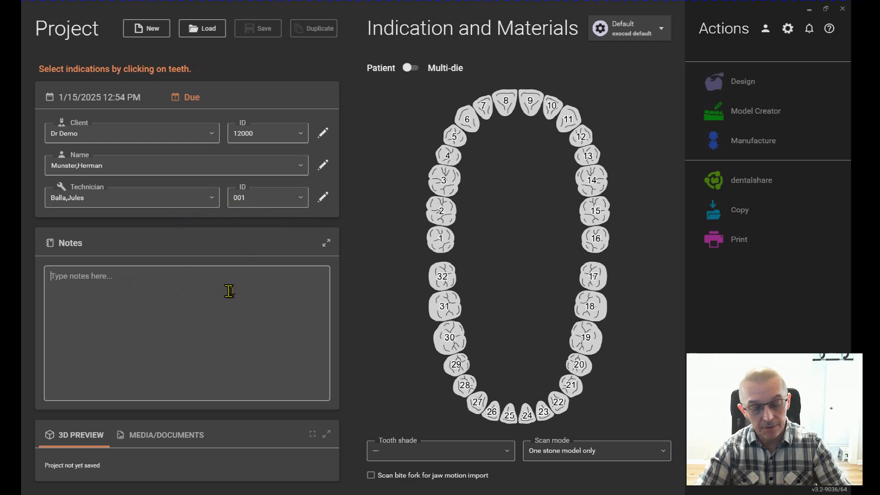
pyautogui.write('6')
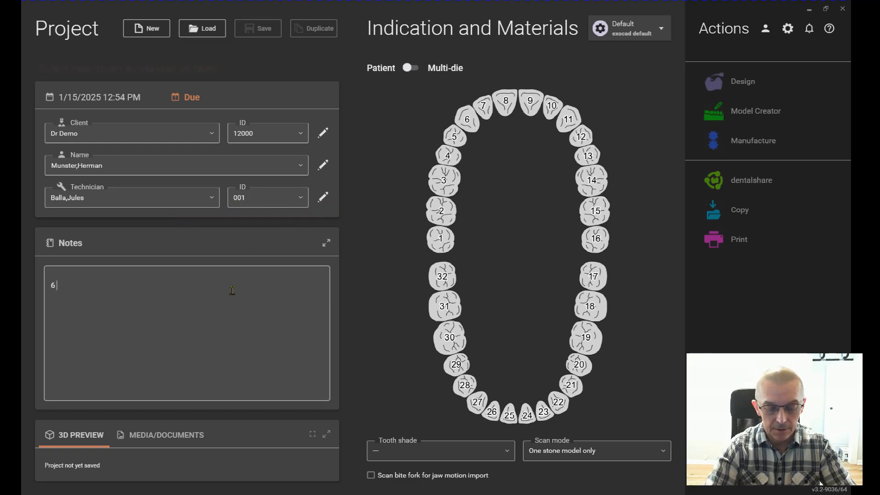
pyautogui.write(' unit Stress')
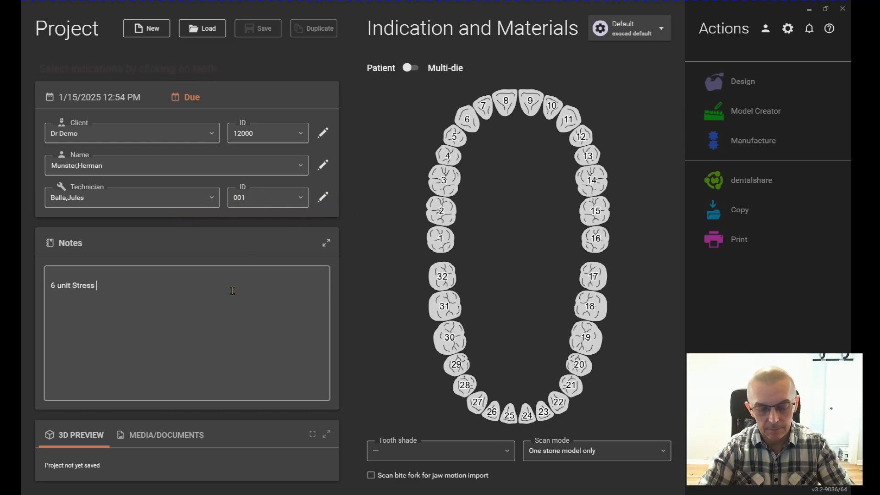
pyautogui.write(' Breaker Bri')
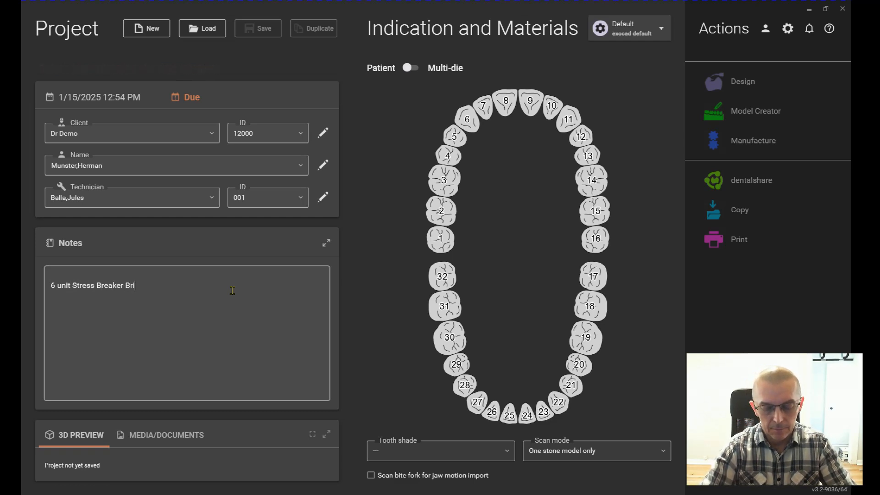
pyautogui.write('dge')
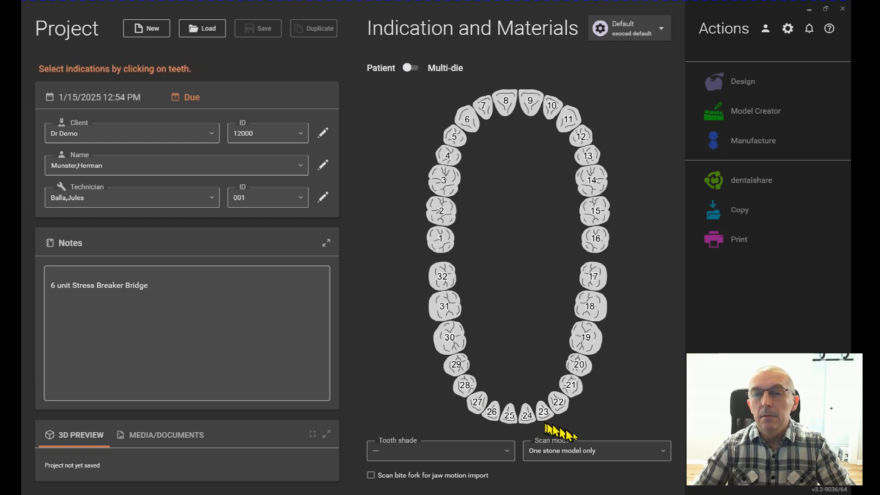
# Step: Check the available scan mode options for the project
pyautogui.click(655, 451)
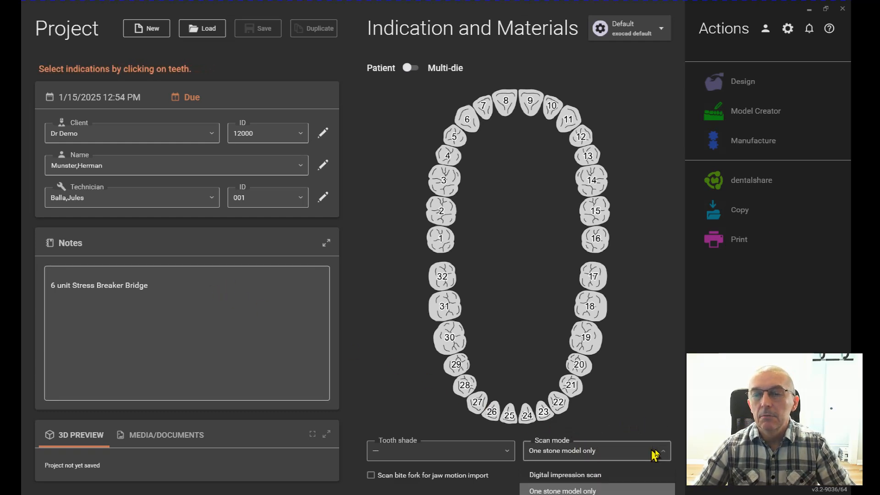
pyautogui.click(654, 454)
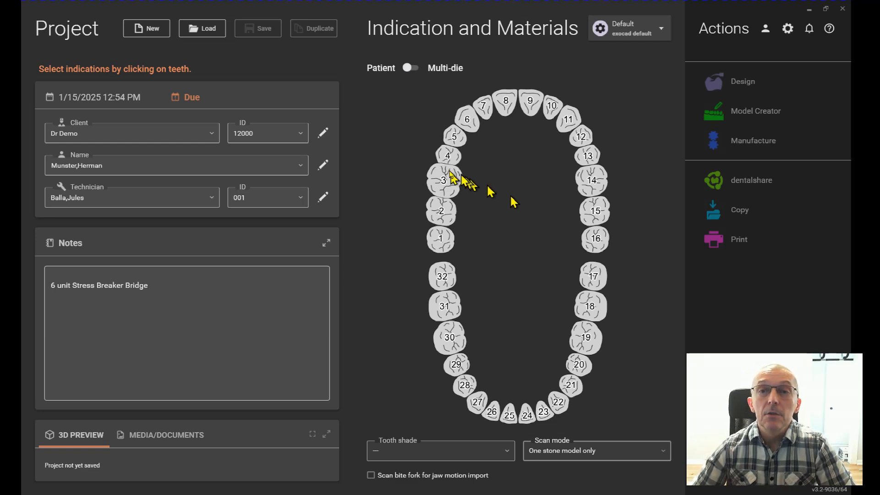
# Step: Define tooth 3 as an anatomic crown in WAX with the Copy or mirror design step enabled
pyautogui.click(442, 185)
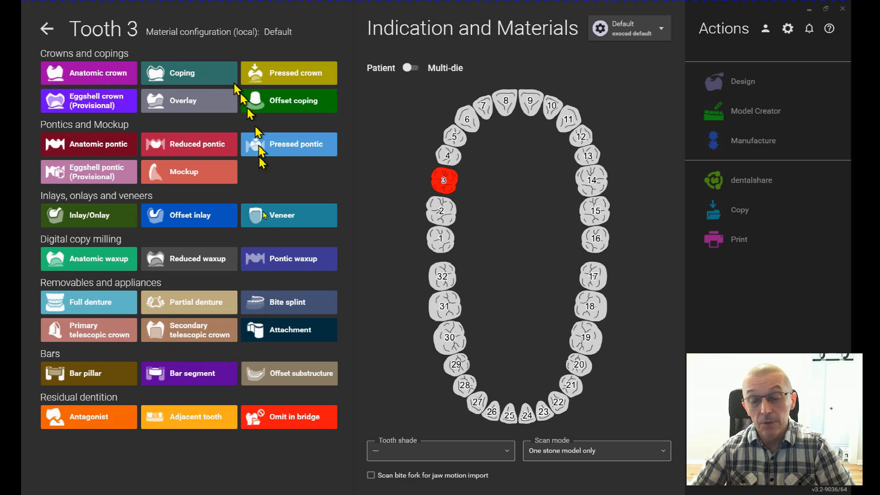
pyautogui.click(91, 82)
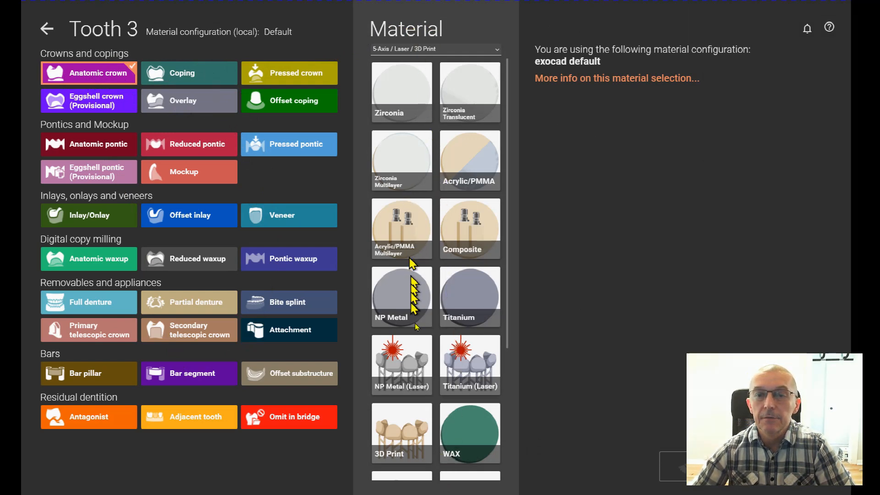
pyautogui.click(471, 435)
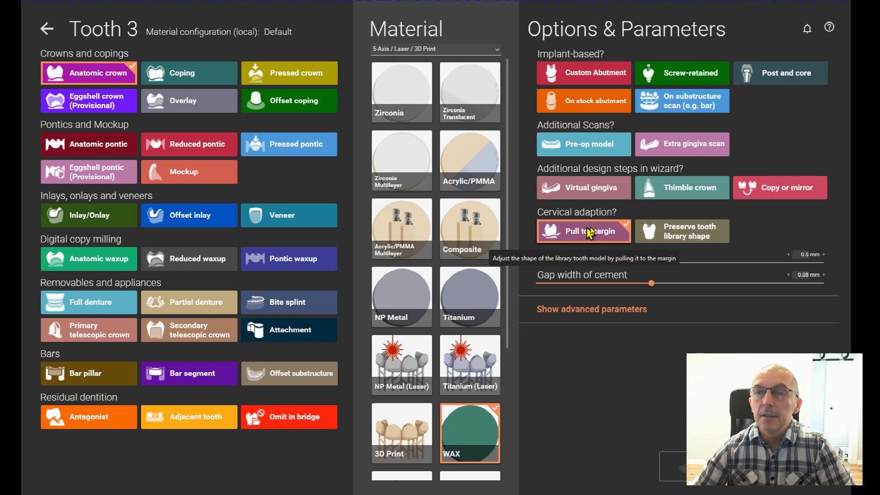
pyautogui.click(792, 193)
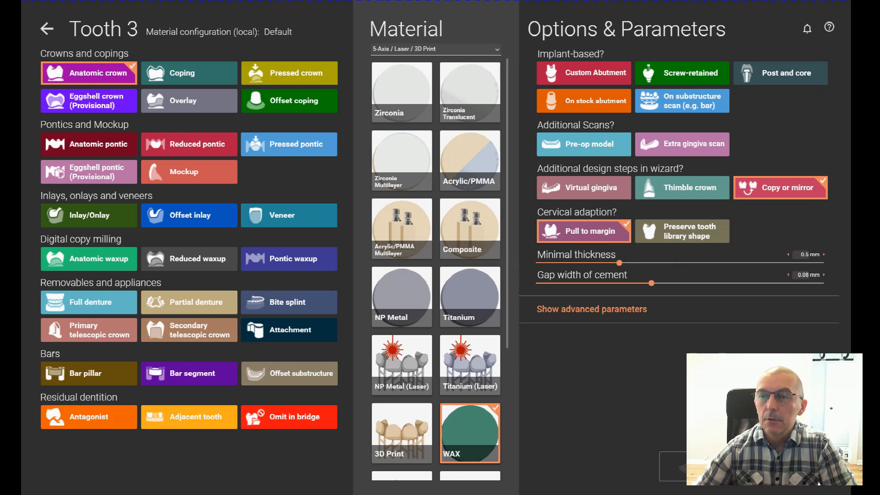
pyautogui.click(789, 466)
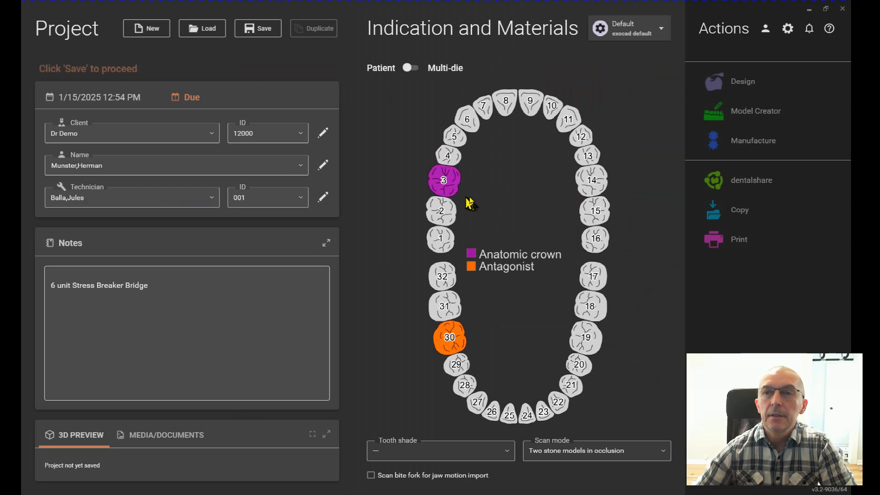
# Step: Define tooth 4 as an anatomic crown in WAX with Copy or mirror, and apply the same settings through tooth 8
pyautogui.moveTo(447, 176)
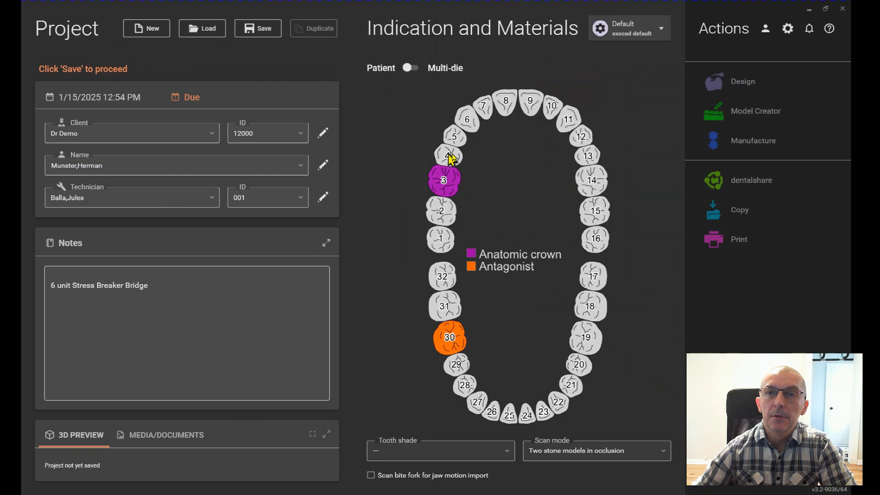
pyautogui.click(452, 158)
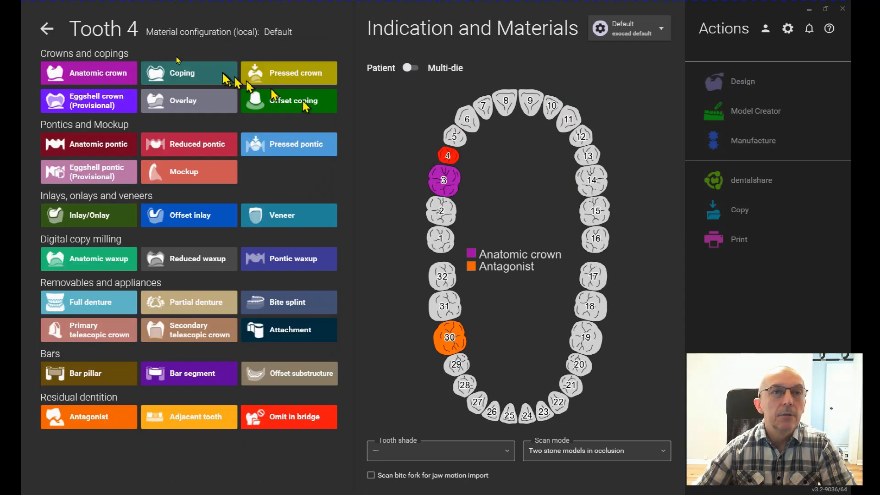
pyautogui.click(101, 73)
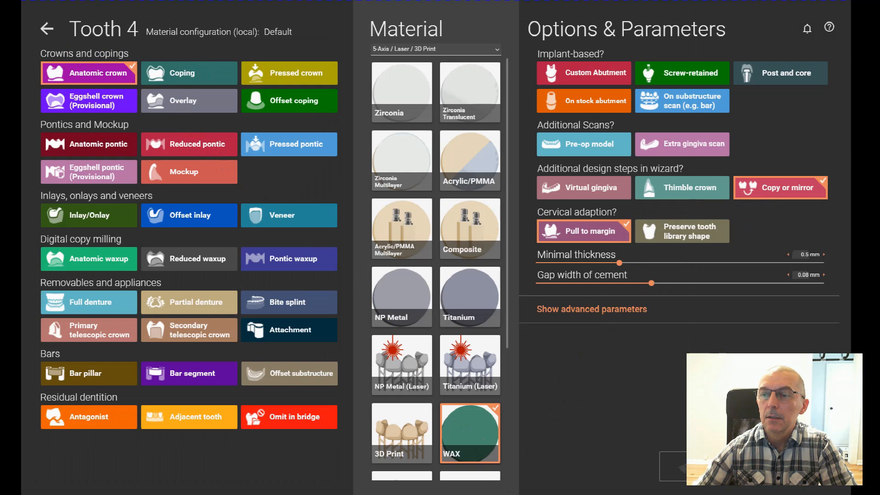
pyautogui.click(795, 467)
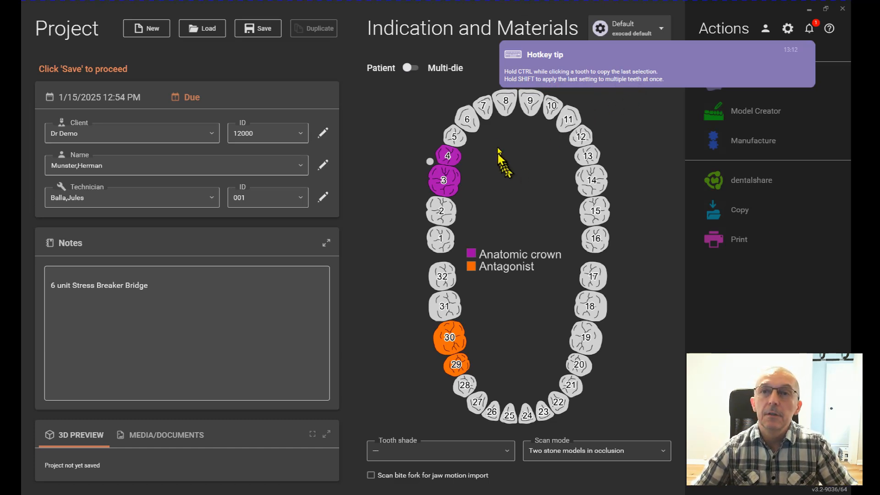
pyautogui.moveTo(509, 104)
pyautogui.mouseDown()
pyautogui.moveTo(463, 122)
pyautogui.moveTo(449, 172)
pyautogui.moveTo(455, 178)
pyautogui.mouseUp()
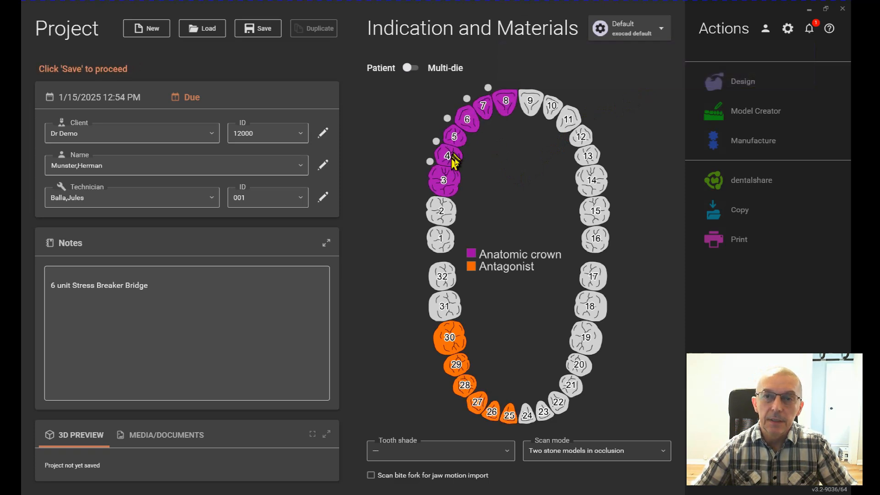
# Step: Change tooth 5 to an anatomic pontic in WAX with Copy or mirror enabled, and save the project
pyautogui.moveTo(454, 173)
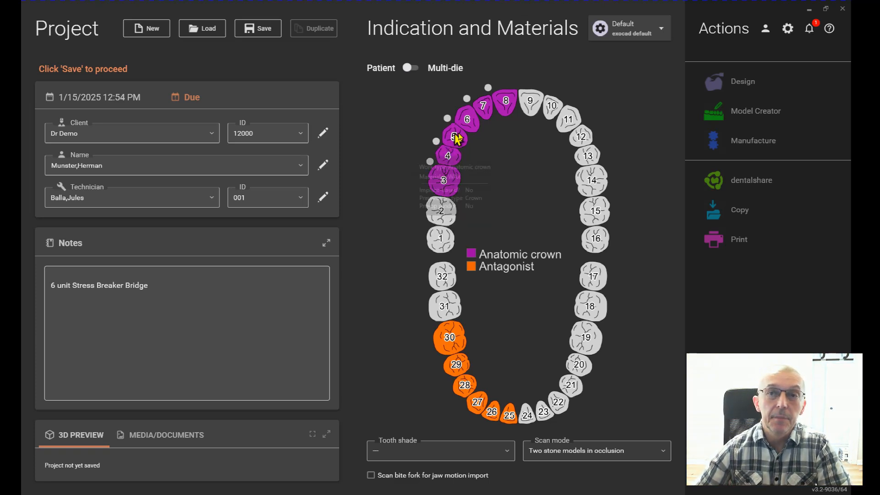
pyautogui.moveTo(458, 137)
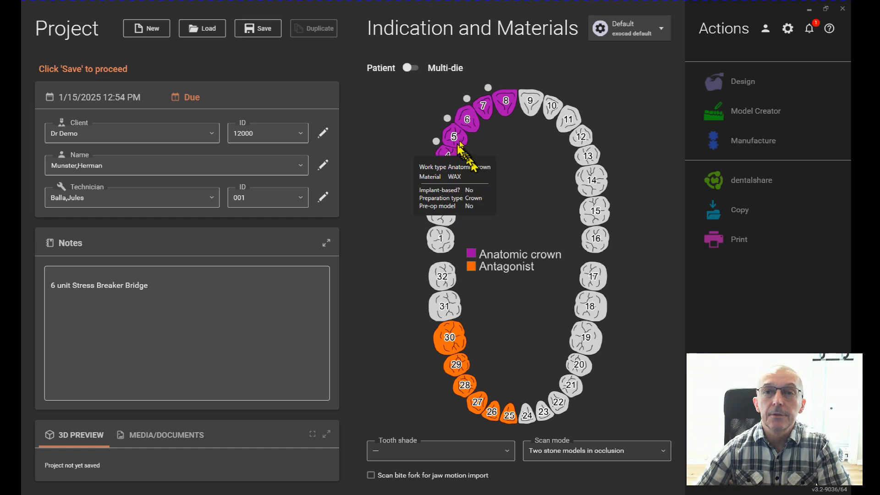
pyautogui.click(457, 140)
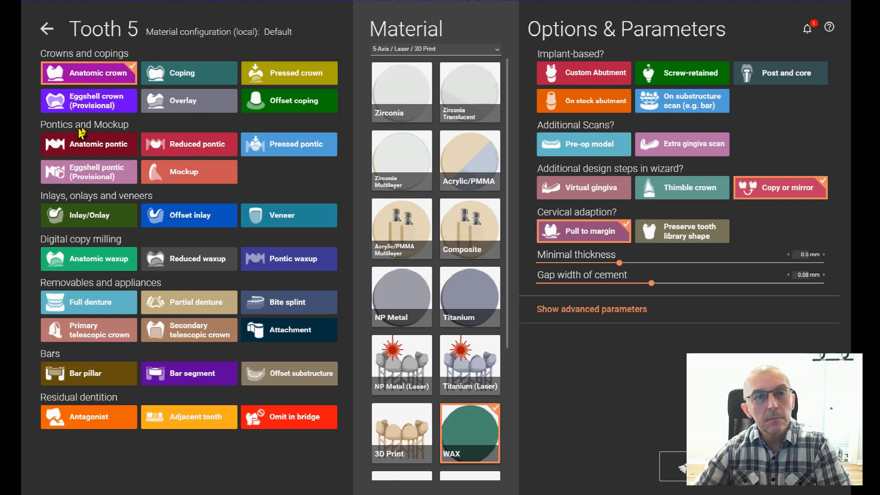
pyautogui.click(86, 146)
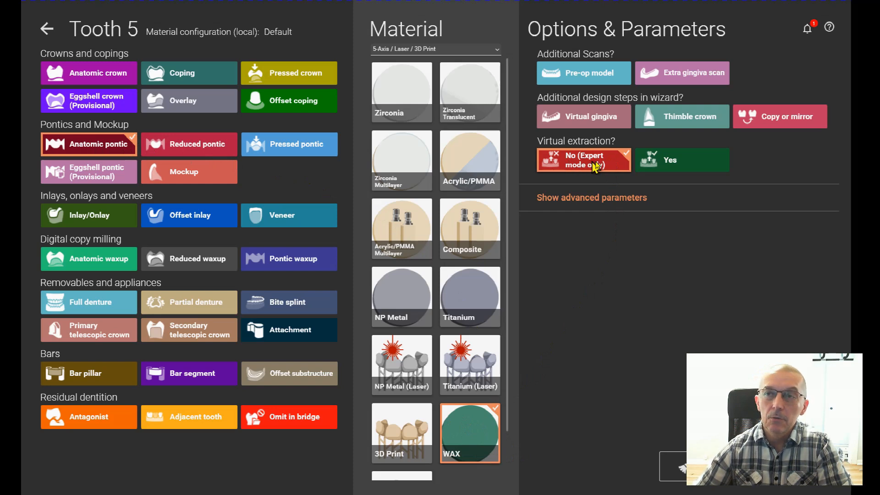
pyautogui.click(789, 116)
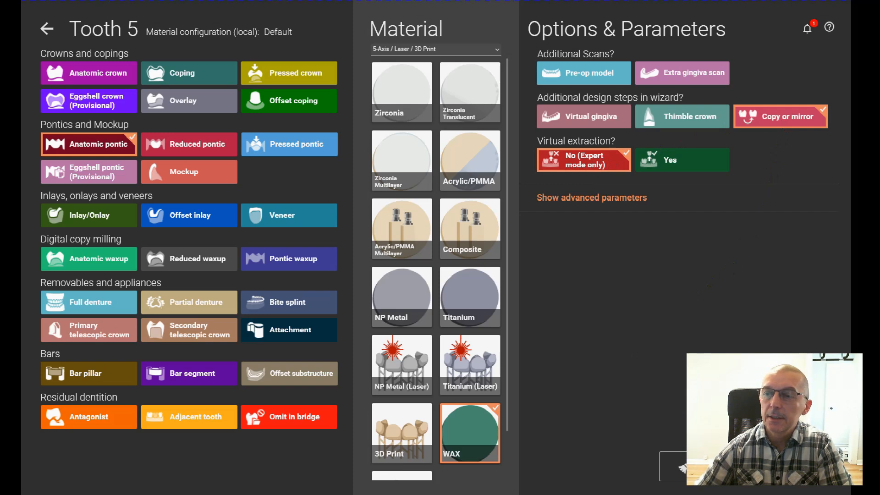
pyautogui.click(678, 467)
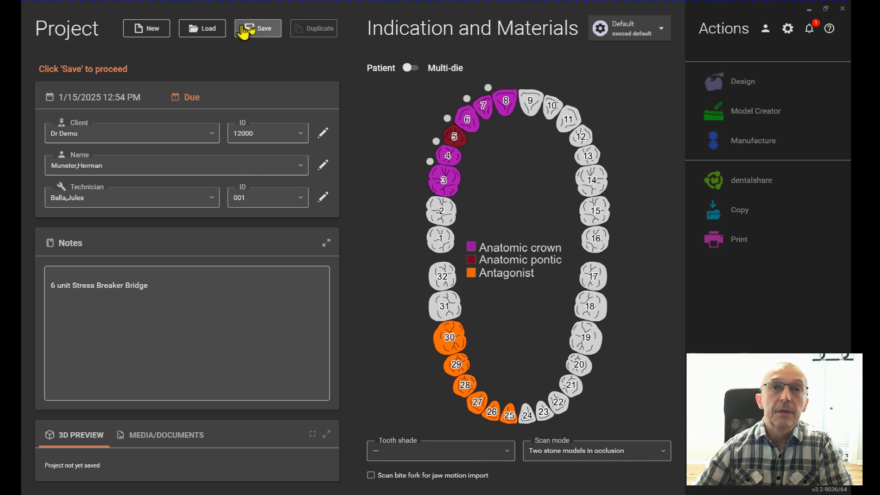
pyautogui.click(266, 33)
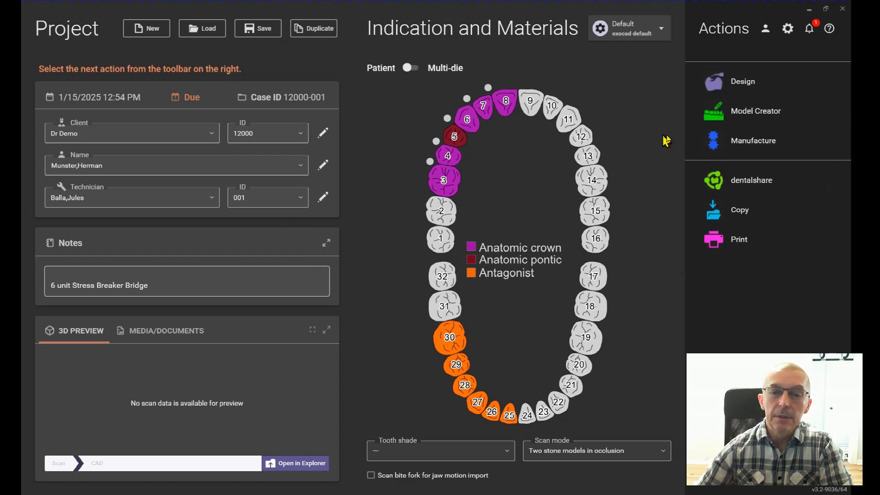
# Step: Start the Model Creator and load Upper PreparationScan as the upper jaw scan from the RESD 2413 Pros Practicum II scan folder on drive L
pyautogui.click(720, 118)
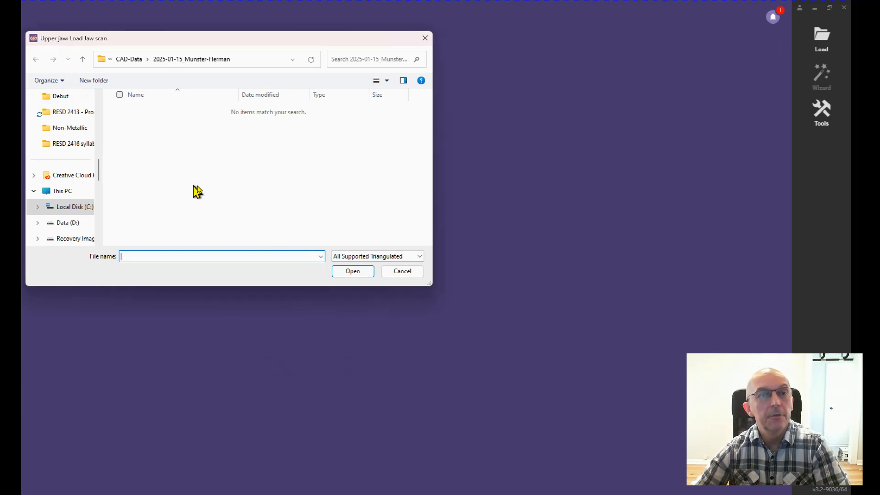
pyautogui.scroll(-3, 67, 196)
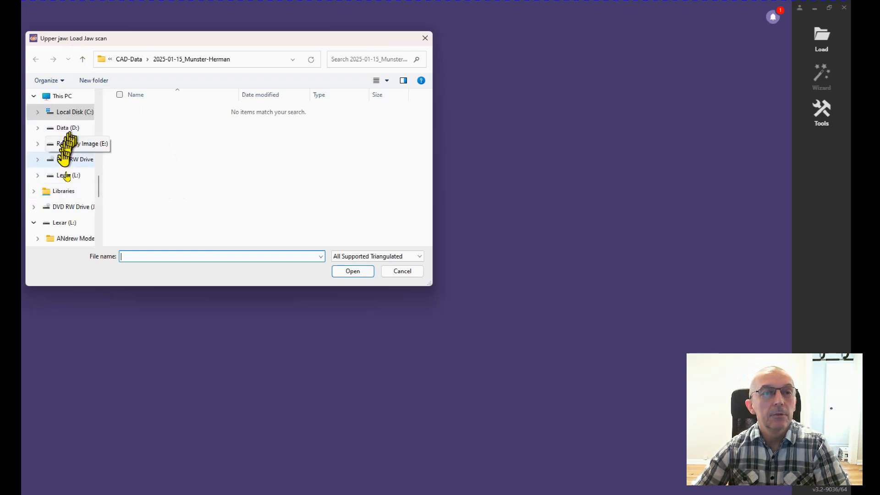
pyautogui.click(68, 223)
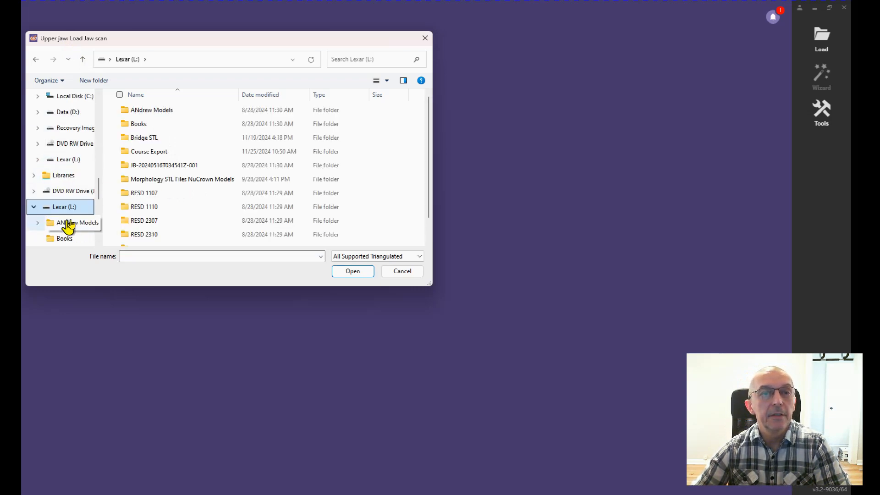
pyautogui.scroll(-1, 153, 134)
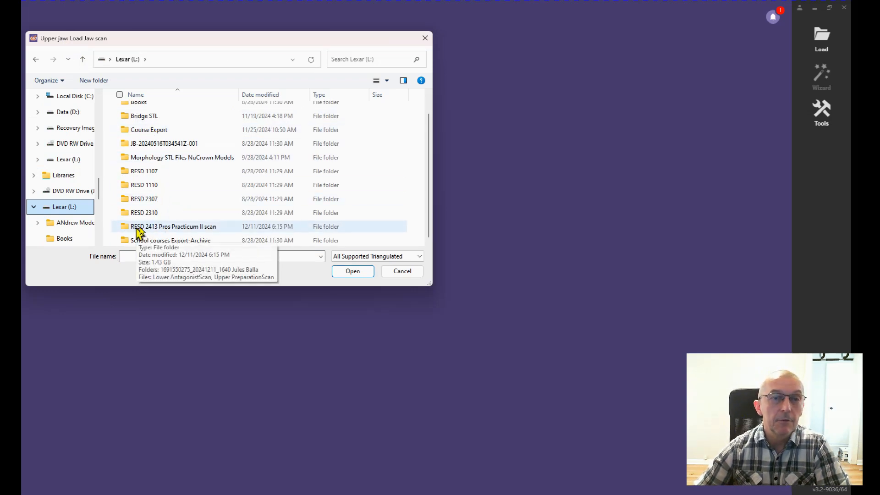
pyautogui.click(164, 230)
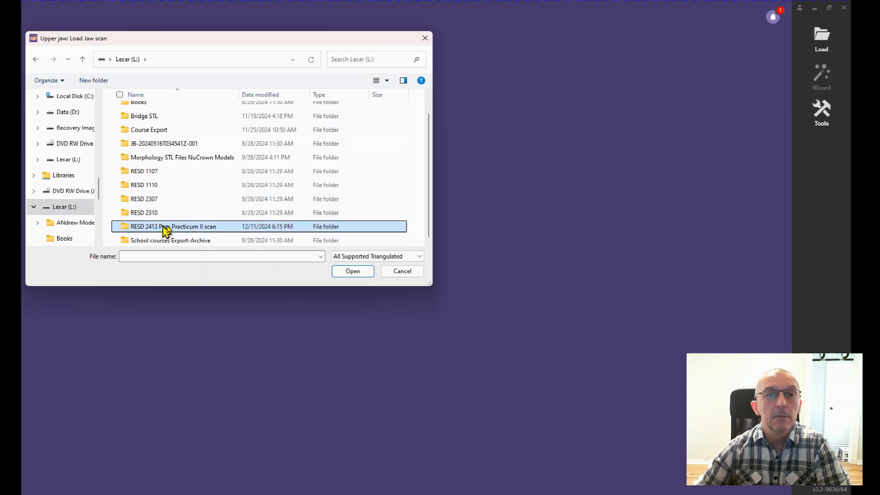
pyautogui.doubleClick(165, 229)
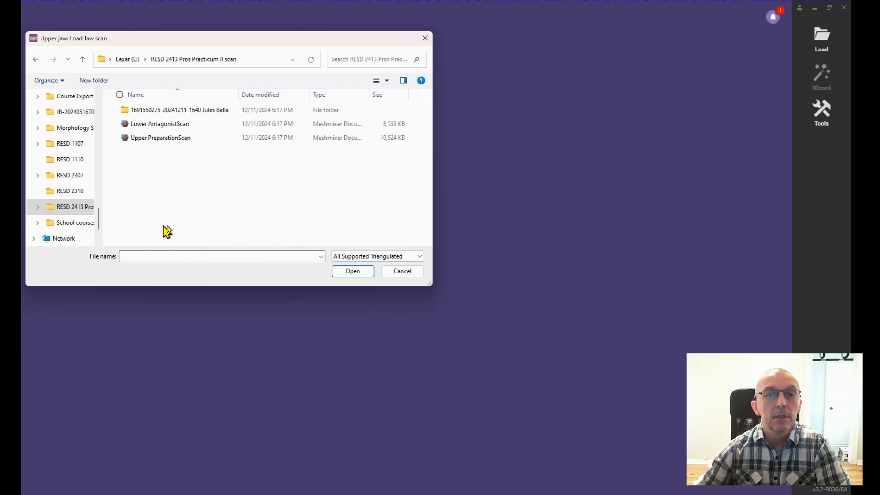
pyautogui.click(146, 138)
pyautogui.click(352, 273)
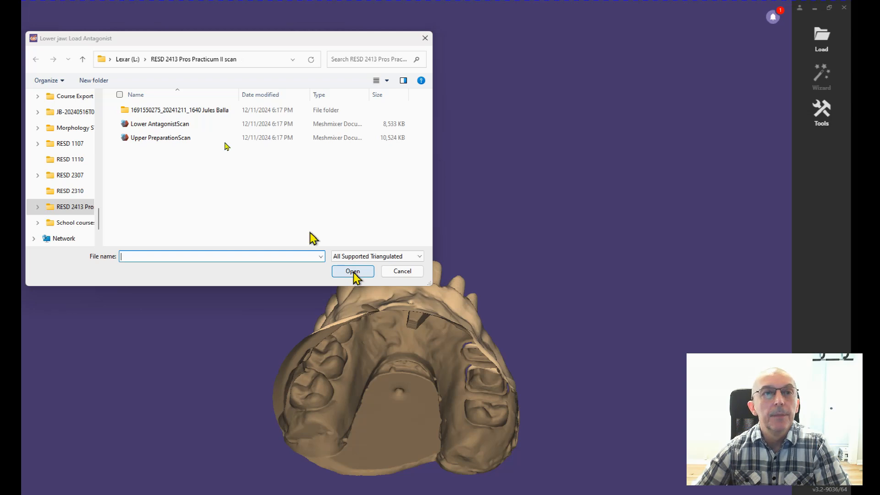
# Step: Load Lower AntagonistScan as the lower jaw antagonist and return to the stored front view of both models
pyautogui.click(151, 126)
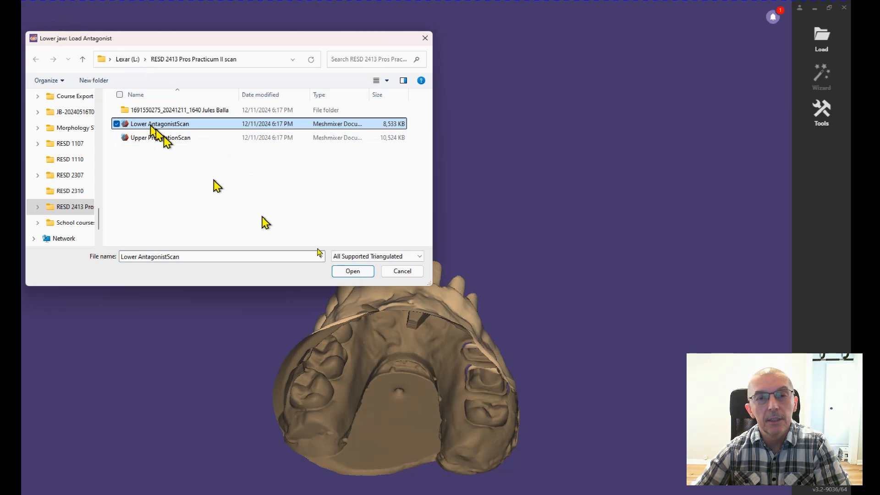
pyautogui.doubleClick(188, 128)
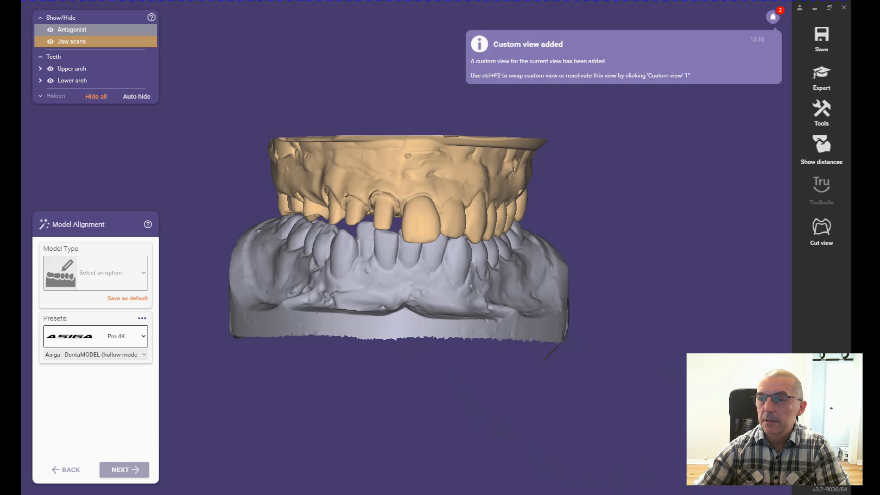
pyautogui.moveTo(491, 254); pyautogui.dragTo(486, 285, button='right')
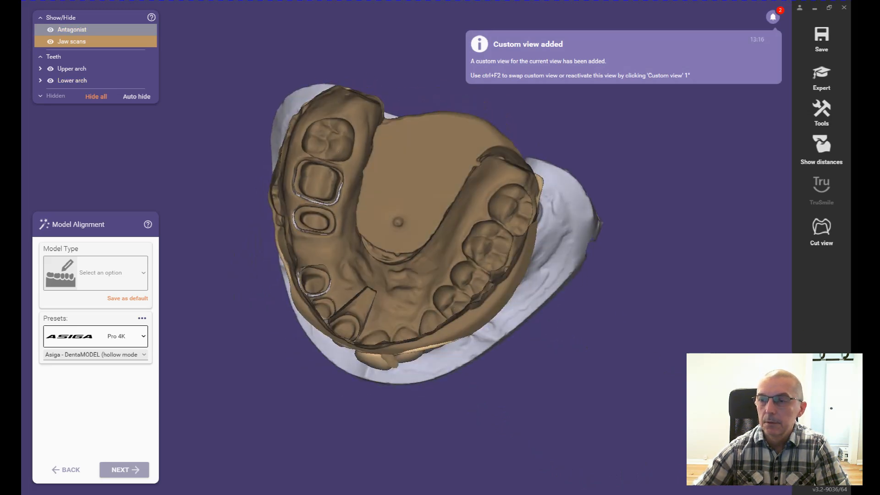
pyautogui.hotkey('ctrl', 'F2')
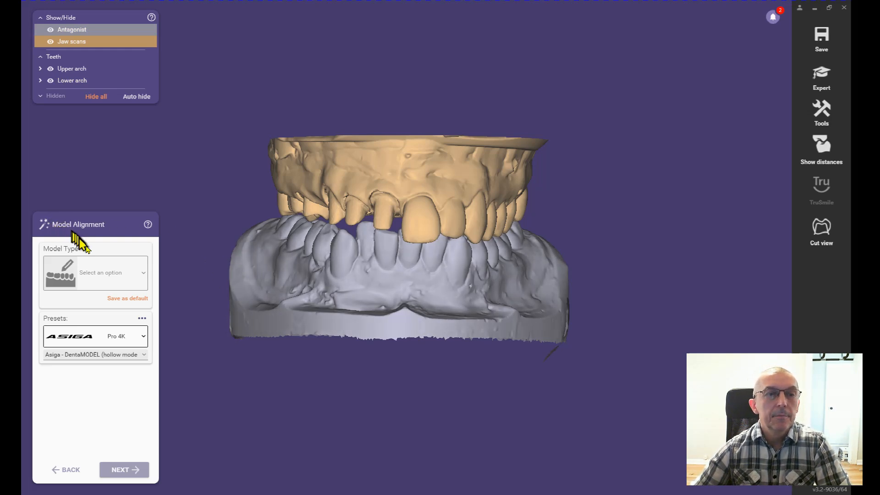
# Step: Set the model type to Plateless model (quick) for the alignment
pyautogui.click(144, 277)
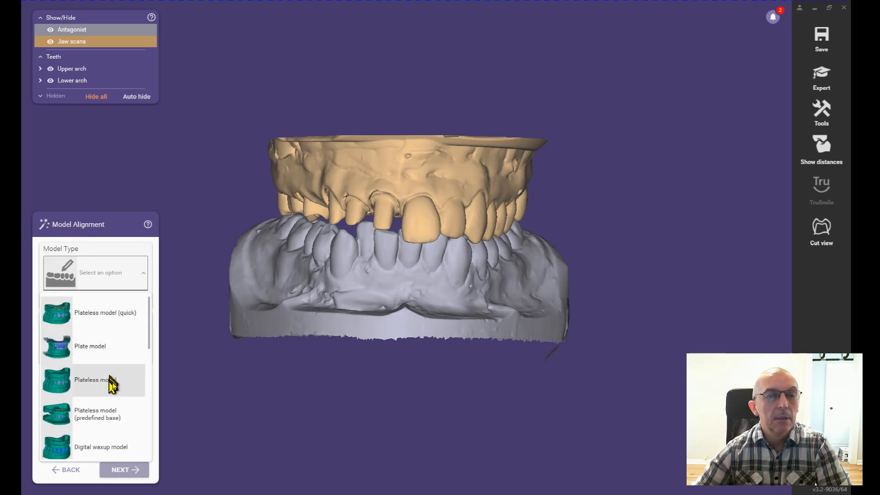
pyautogui.moveTo(90, 320)
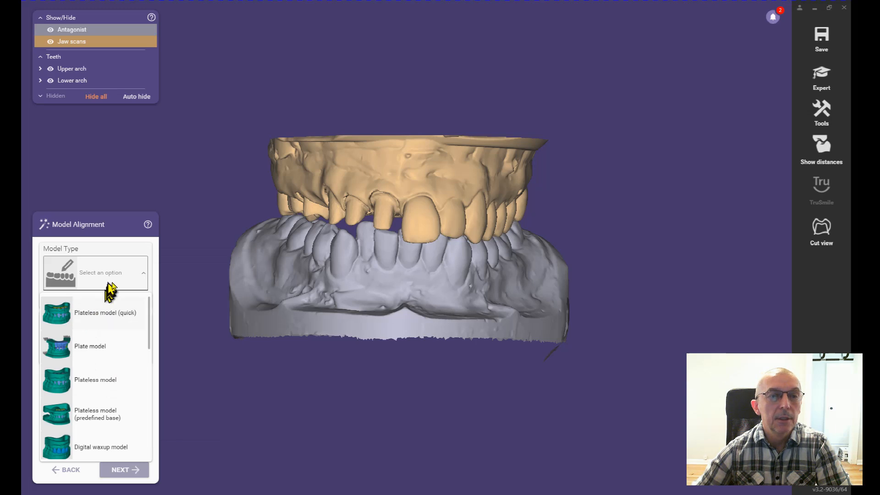
pyautogui.click(120, 319)
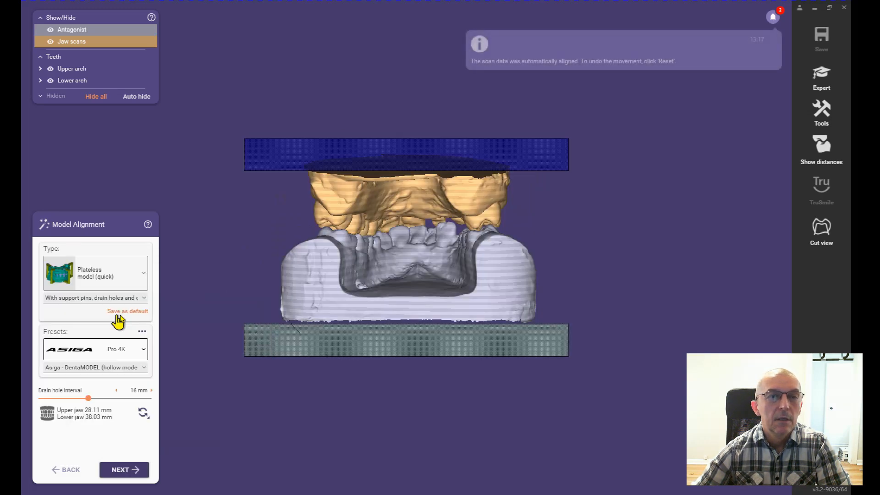
# Step: Change the model type to Plateless model and select the ASIGA Pro 4K printer preset
pyautogui.moveTo(77, 278)
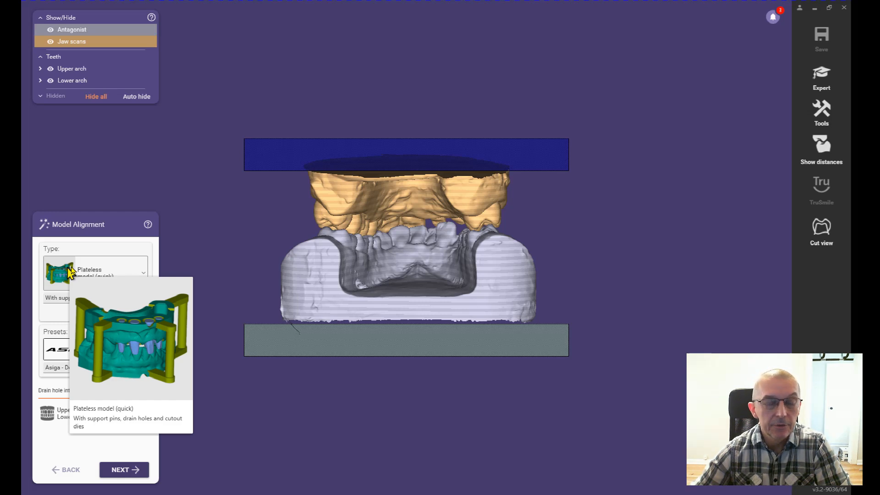
pyautogui.click(136, 273)
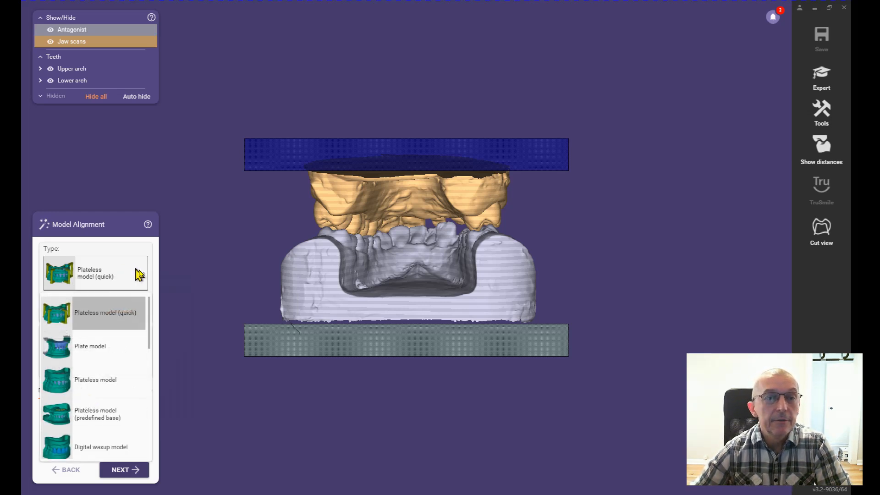
pyautogui.click(104, 386)
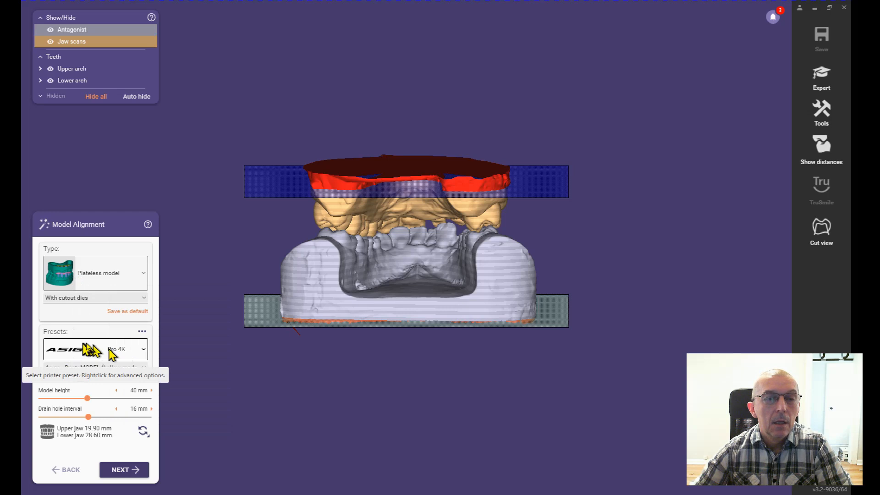
pyautogui.click(145, 352)
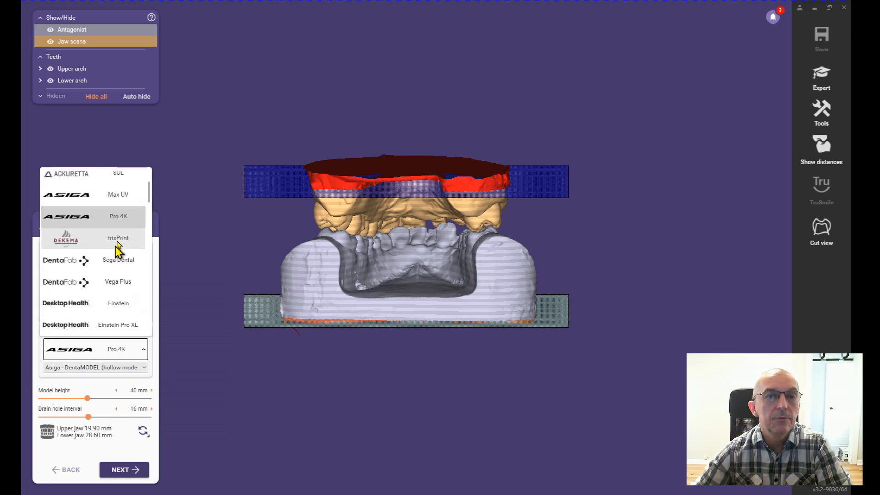
pyautogui.click(112, 220)
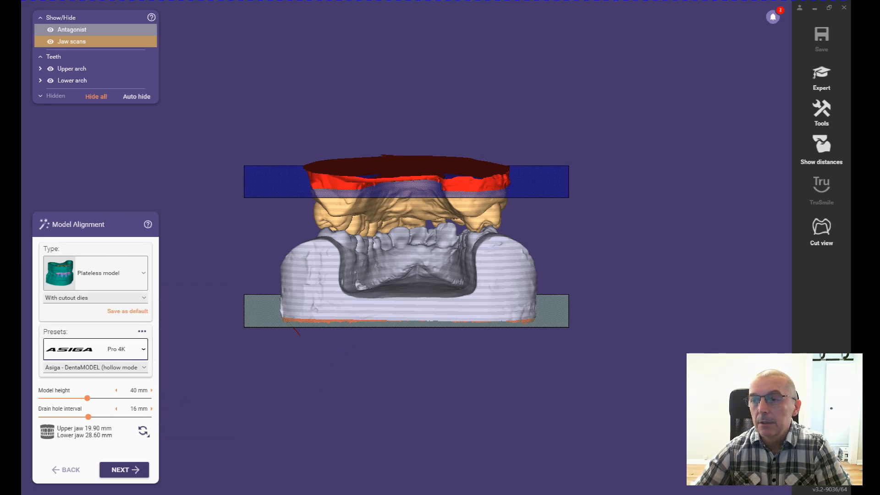
# Step: Inspect the base planes against both scans and store a front view of the models as a custom view
pyautogui.scroll(2, 406, 248)
pyautogui.moveTo(406, 247); pyautogui.dragTo(412, 348, button='right')
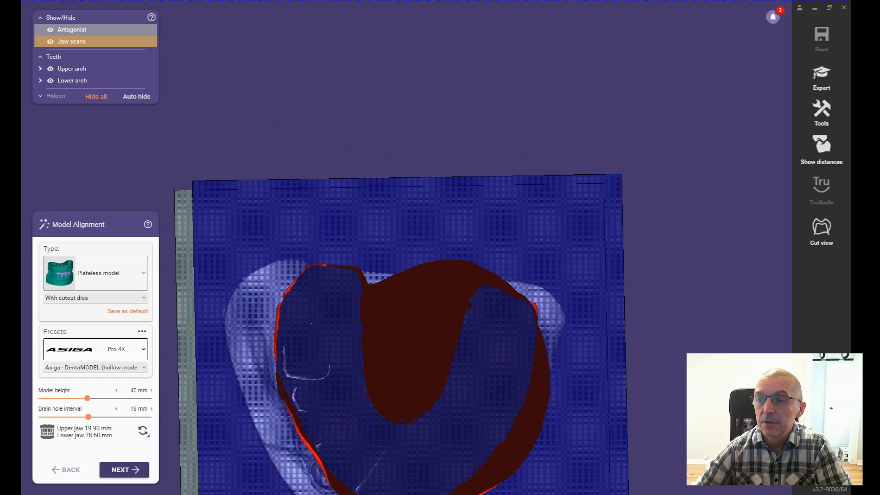
pyautogui.press('Down')
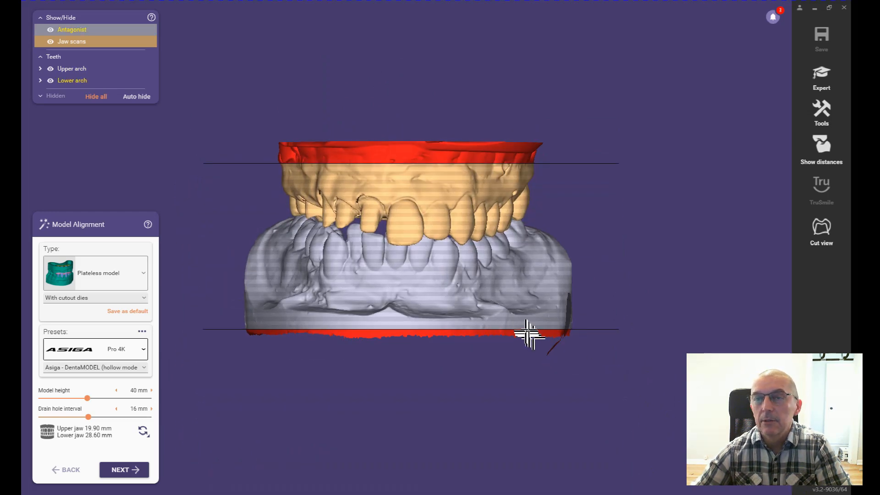
pyautogui.moveTo(525, 320); pyautogui.dragTo(527, 320, button='right')
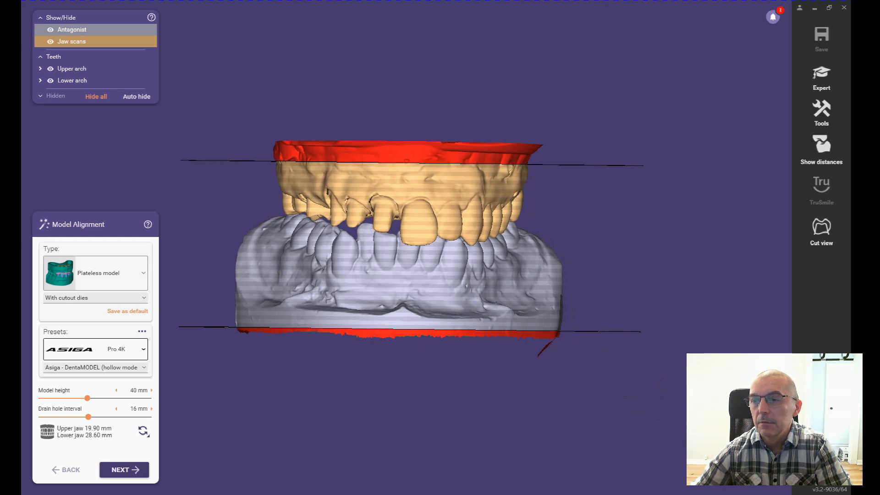
pyautogui.rightClick(500, 312)
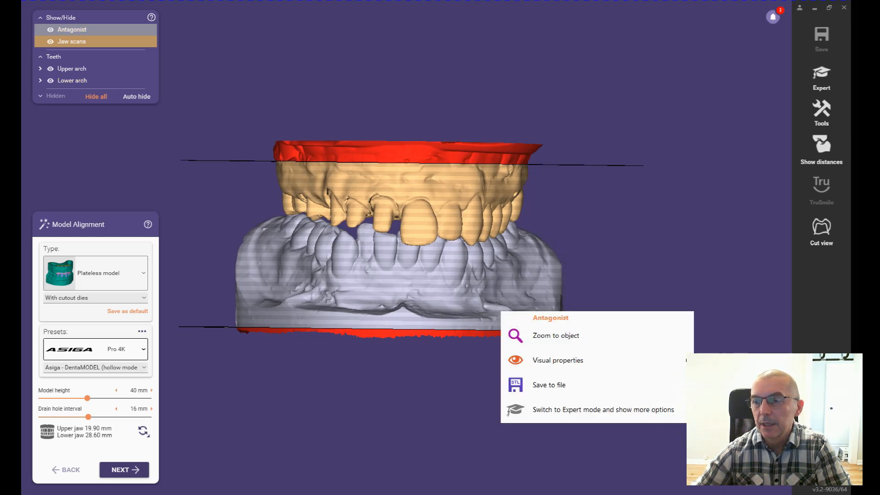
pyautogui.hotkey('ctrl', 'F2')
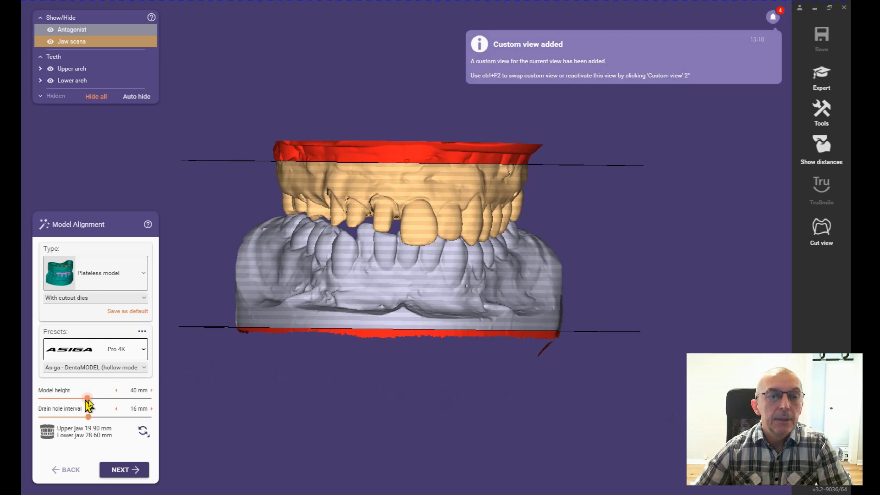
# Step: Set the model height to about 44.51 mm, shift both scans slightly downward between the base planes, and accept the alignment
pyautogui.moveTo(92, 398); pyautogui.dragTo(94, 400)
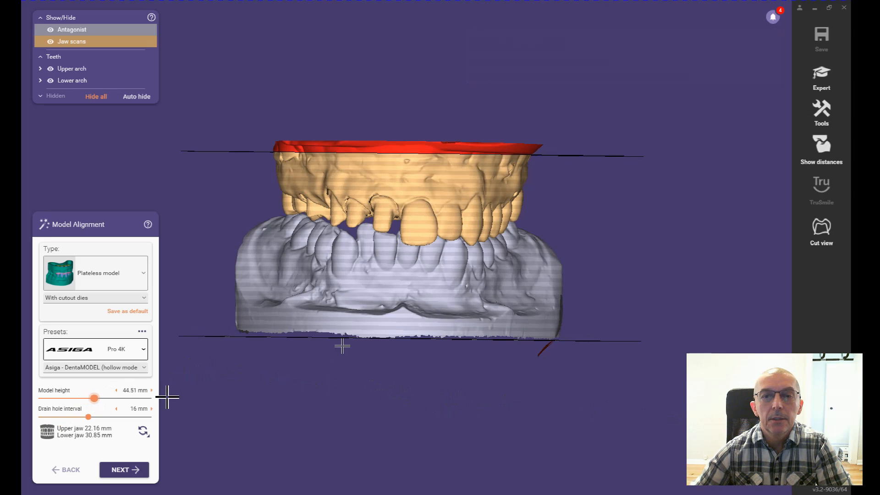
pyautogui.moveTo(466, 200); pyautogui.dragTo(466, 208)
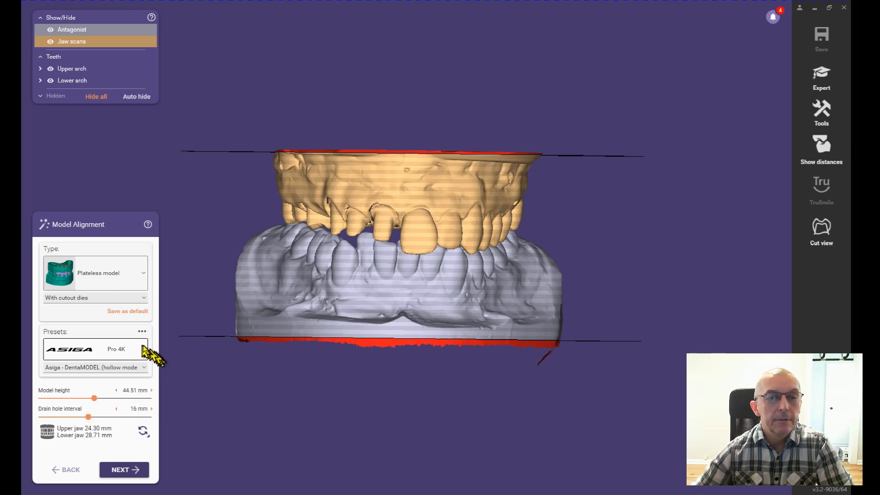
pyautogui.click(124, 473)
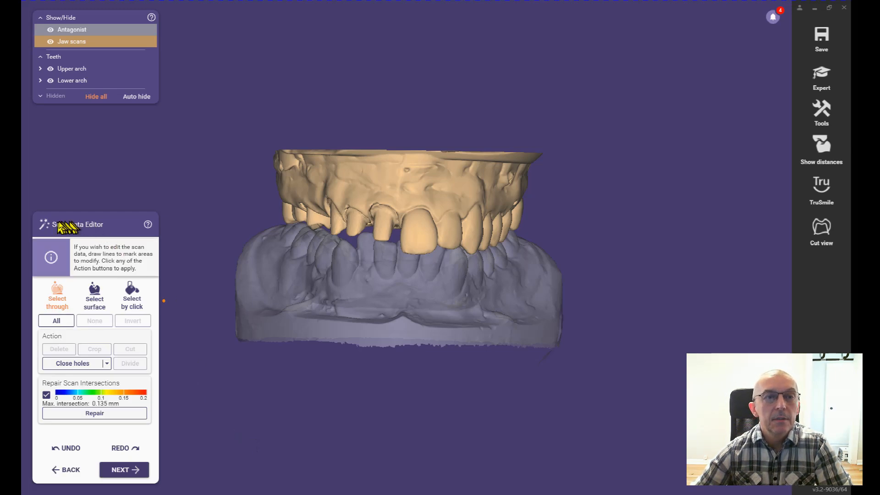
# Step: Close the small holes in the scan mesh and check both jaws from the side
pyautogui.moveTo(373, 307)
pyautogui.mouseDown(button='right')
pyautogui.moveTo(383, 304)
pyautogui.moveTo(373, 306)
pyautogui.mouseUp(button='right')
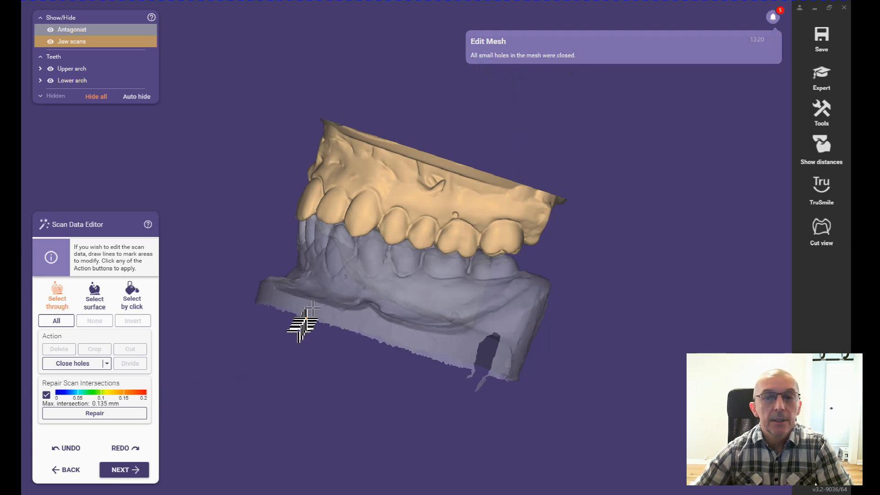
pyautogui.moveTo(312, 306); pyautogui.dragTo(318, 307, button='right')
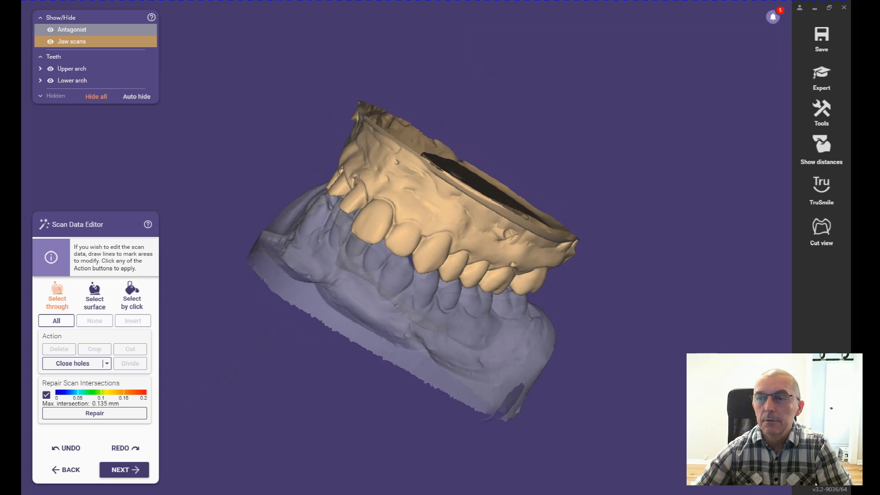
pyautogui.moveTo(408, 293); pyautogui.dragTo(540, 399, button='right')
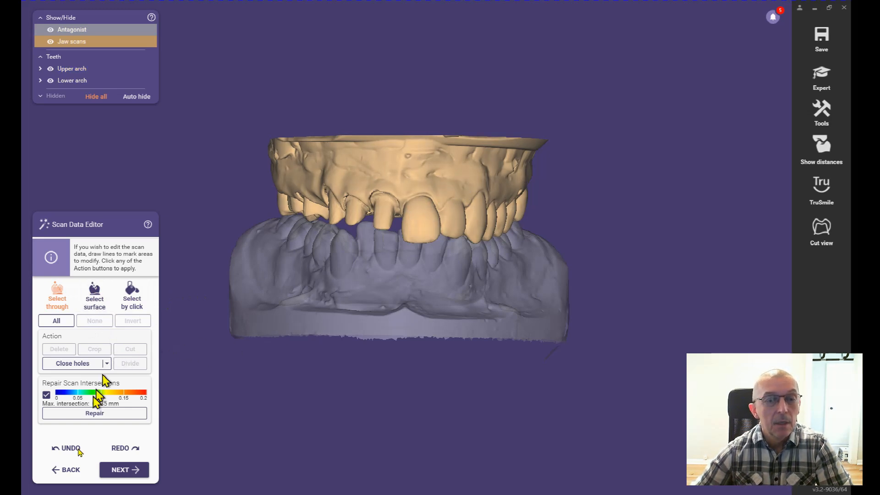
# Step: Choose to remain in the Scan Data Editor for manual trimming and examine the intersection spot on the molar behind the tooth 3 preparation
pyautogui.click(138, 470)
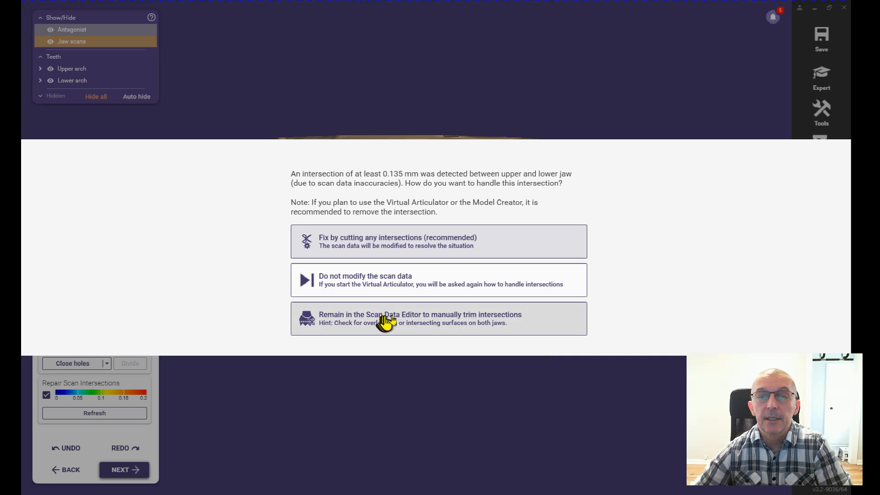
pyautogui.click(470, 327)
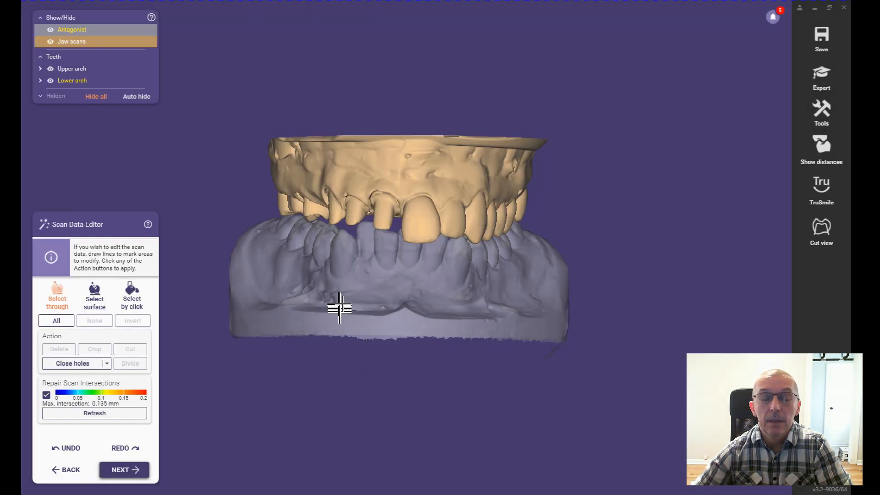
pyautogui.moveTo(409, 288)
pyautogui.mouseDown(button='right')
pyautogui.moveTo(409, 298)
pyautogui.moveTo(408, 288)
pyautogui.mouseUp(button='right')
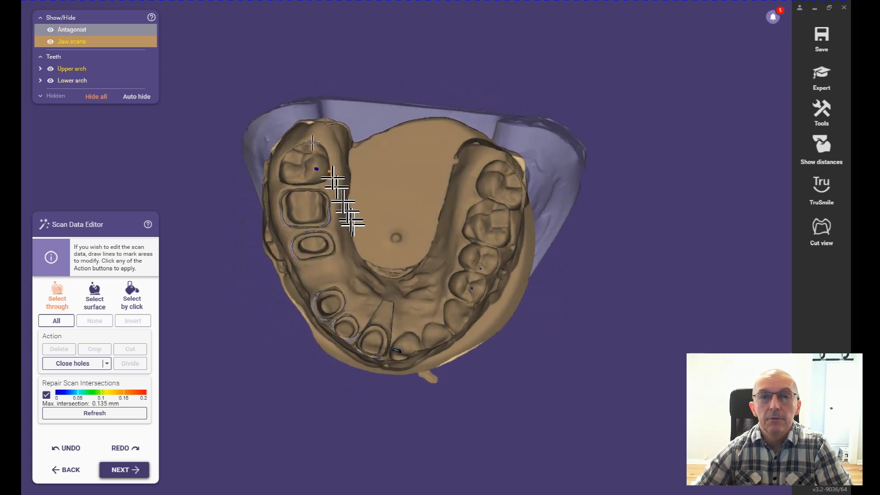
pyautogui.scroll(2, 322, 163)
pyautogui.scroll(2, 322, 165)
pyautogui.scroll(3, 319, 175)
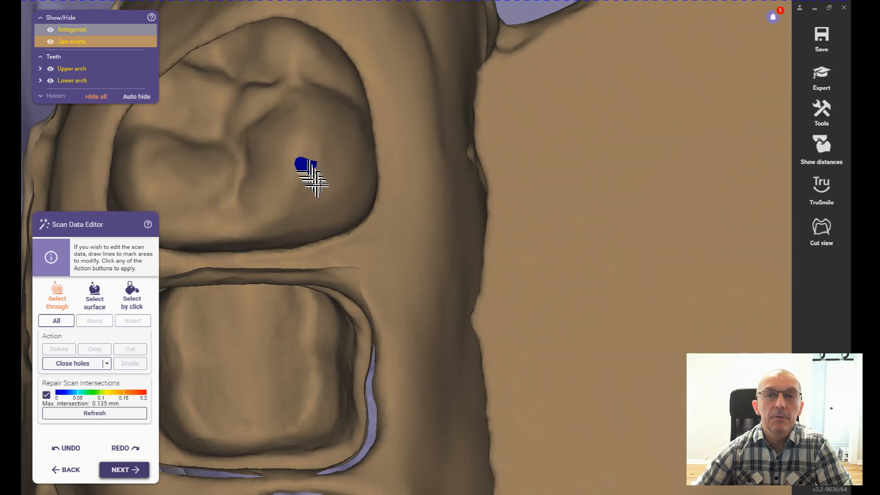
pyautogui.moveTo(320, 184); pyautogui.dragTo(322, 185, button='right')
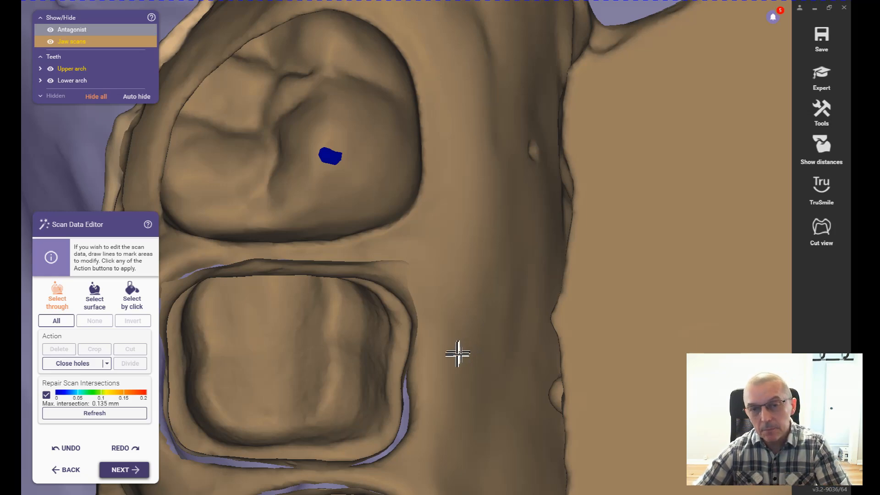
# Step: Look over the intersection spot on the upper molar and both jaws, and leave the Scan Data Editor without modifying the scan data
pyautogui.scroll(-2, 457, 347)
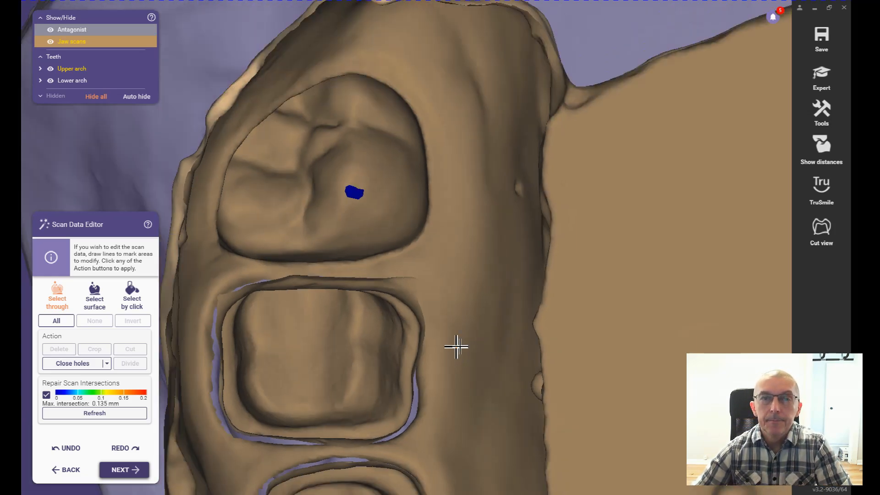
pyautogui.scroll(-3, 457, 347)
pyautogui.moveTo(460, 335); pyautogui.dragTo(441, 344, button='right')
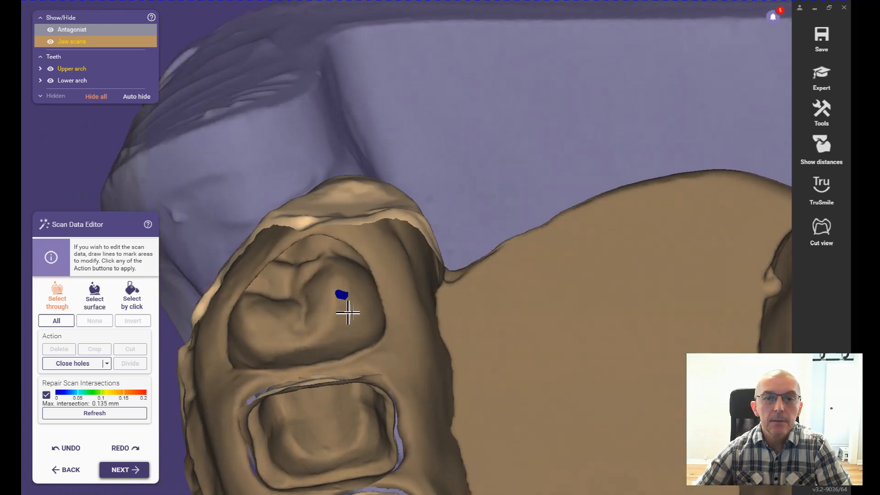
pyautogui.moveTo(507, 343); pyautogui.dragTo(510, 342, button='right')
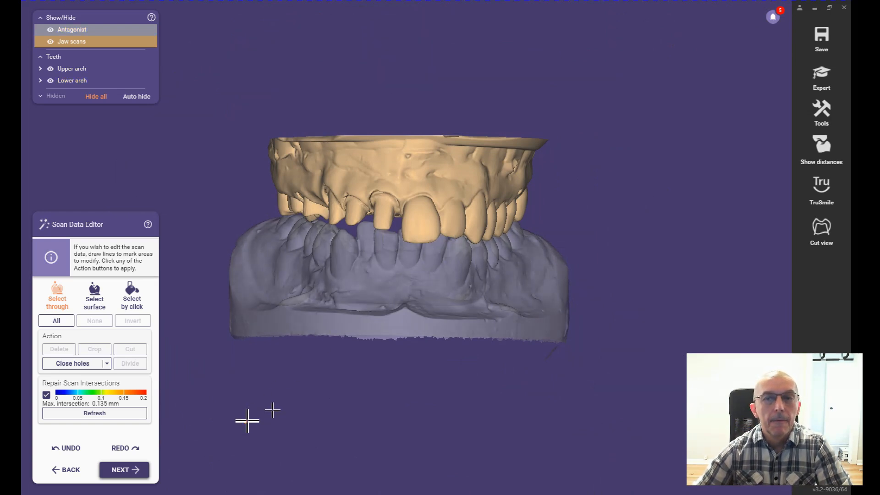
pyautogui.moveTo(463, 305); pyautogui.dragTo(463, 304, button='right')
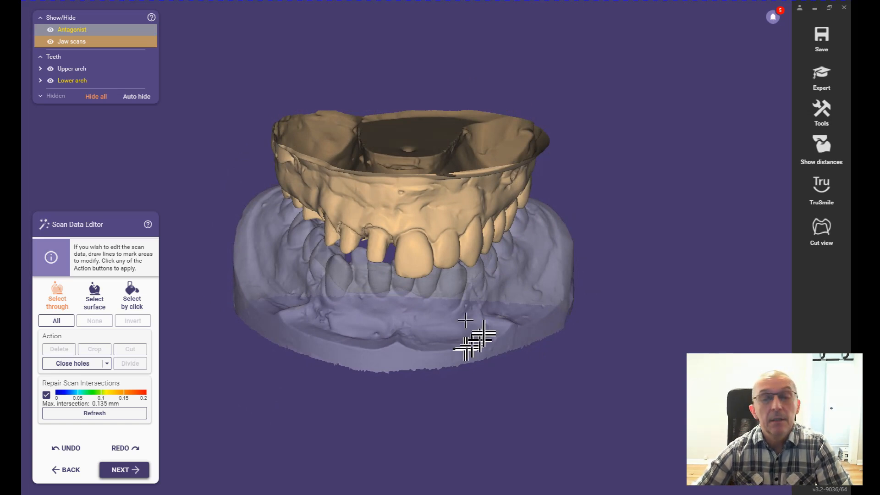
pyautogui.click(127, 471)
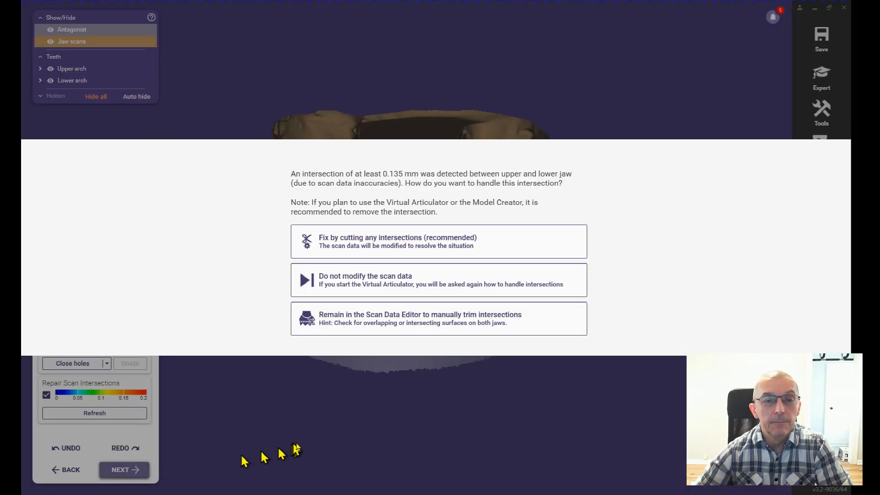
pyautogui.click(371, 282)
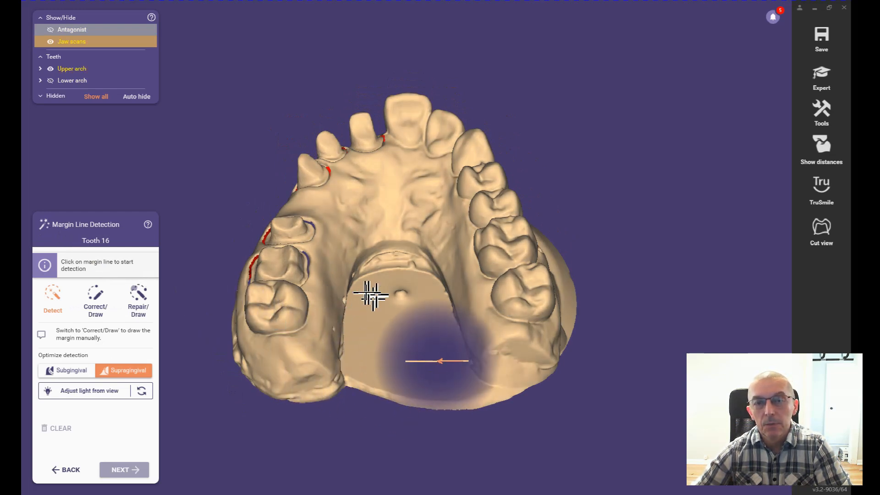
# Step: Detect the margin line of the tooth 16 preparation, starting from a point on its outer edge
pyautogui.moveTo(362, 281); pyautogui.dragTo(363, 286, button='right')
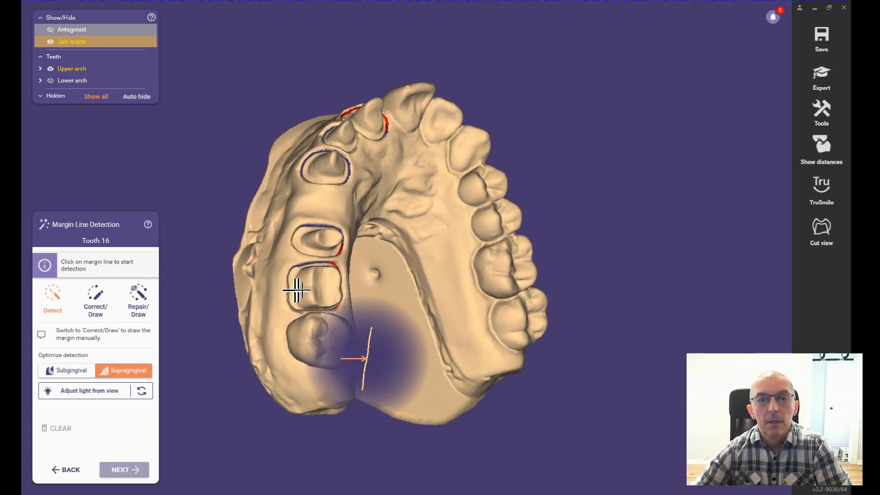
pyautogui.scroll(3, 289, 298)
pyautogui.scroll(5, 291, 295)
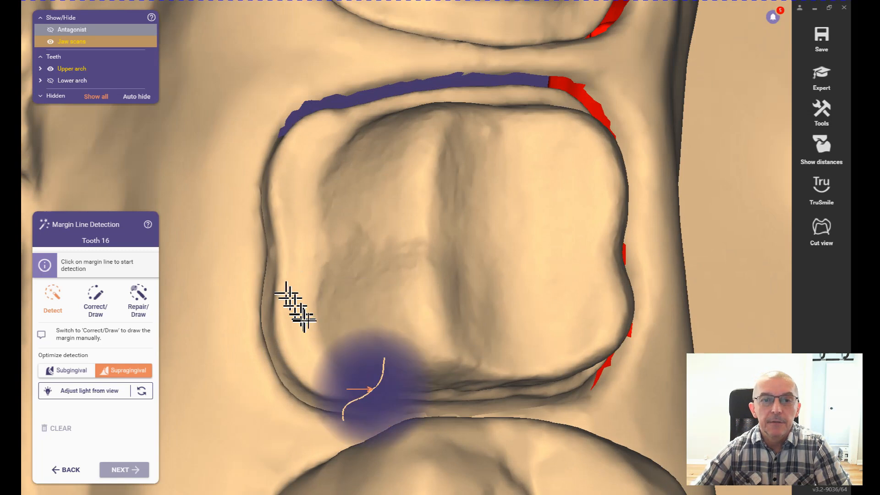
pyautogui.scroll(5, 315, 330)
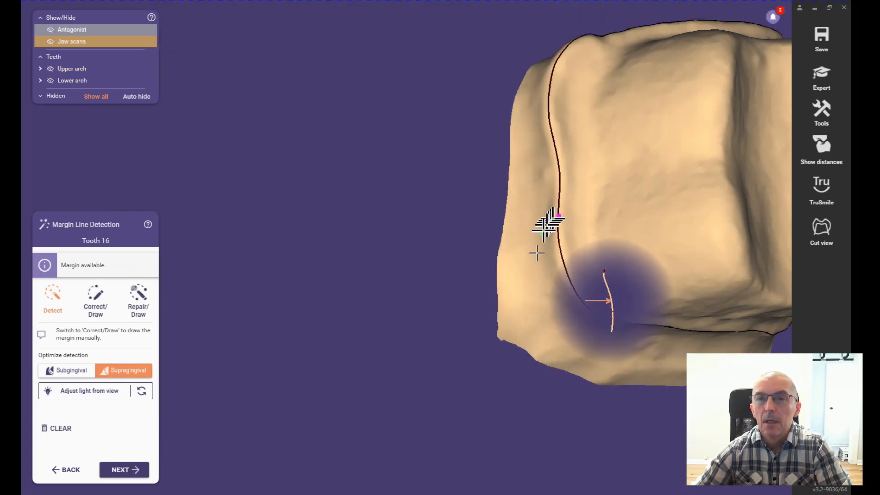
# Step: Examine the detected margin line around the tooth 16 preparation from above and from the side
pyautogui.moveTo(603, 352); pyautogui.dragTo(599, 349, button='right')
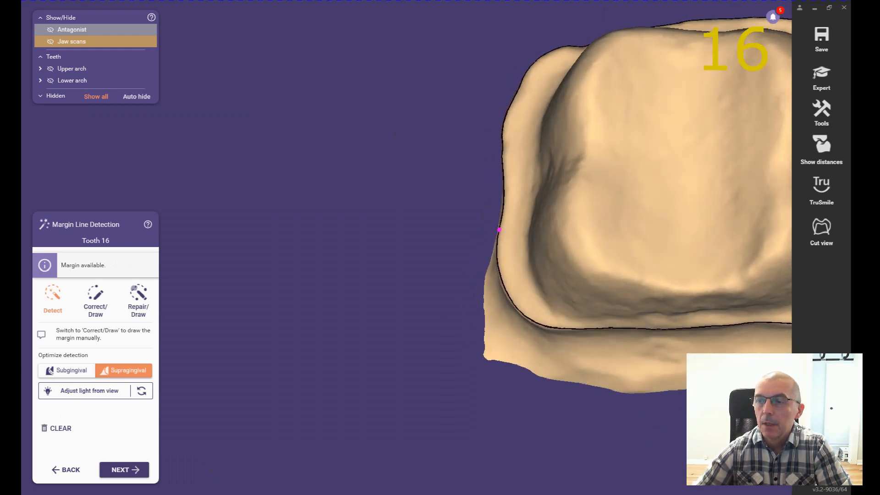
pyautogui.scroll(-2, 628, 365)
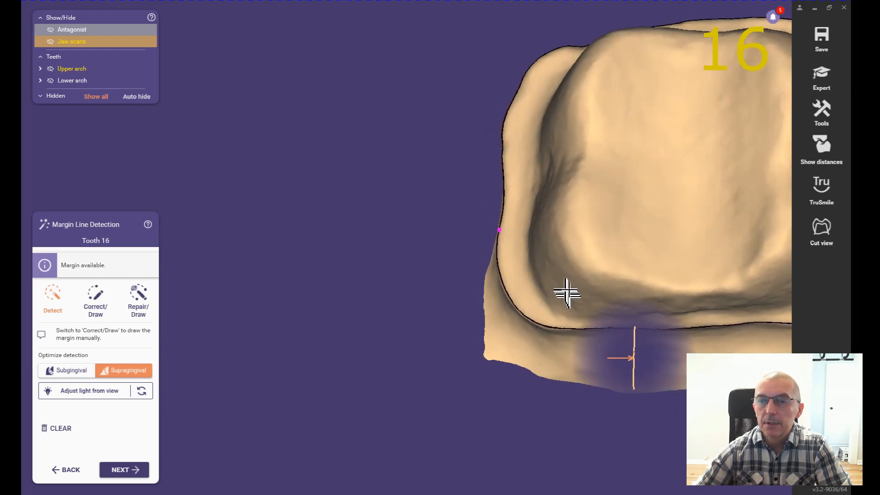
pyautogui.scroll(-2, 566, 290)
pyautogui.moveTo(567, 290); pyautogui.dragTo(649, 278, button='right')
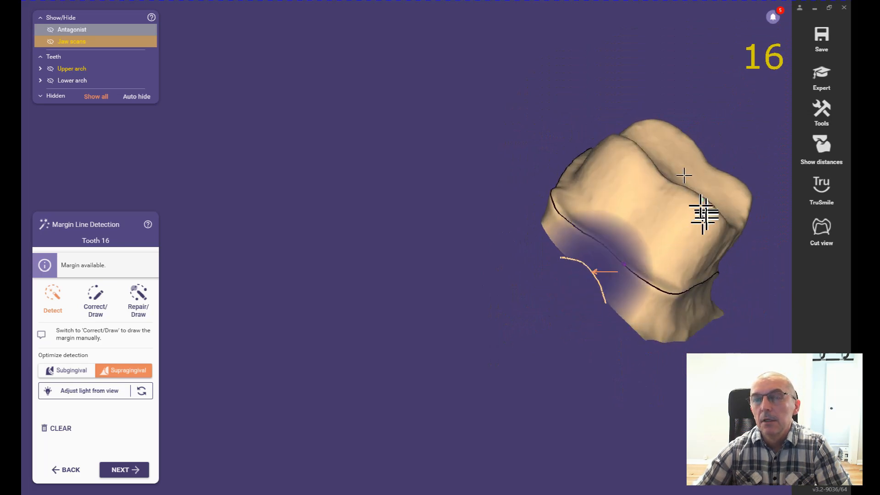
pyautogui.scroll(6, 604, 246)
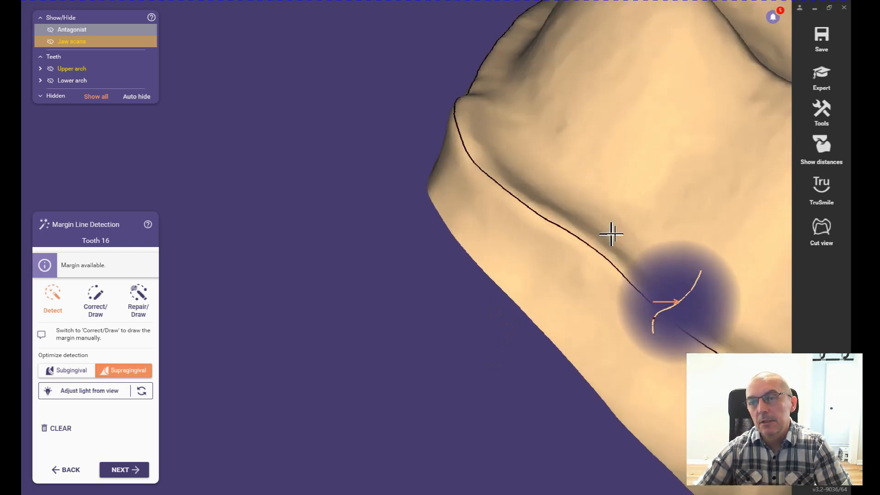
pyautogui.scroll(2, 612, 227)
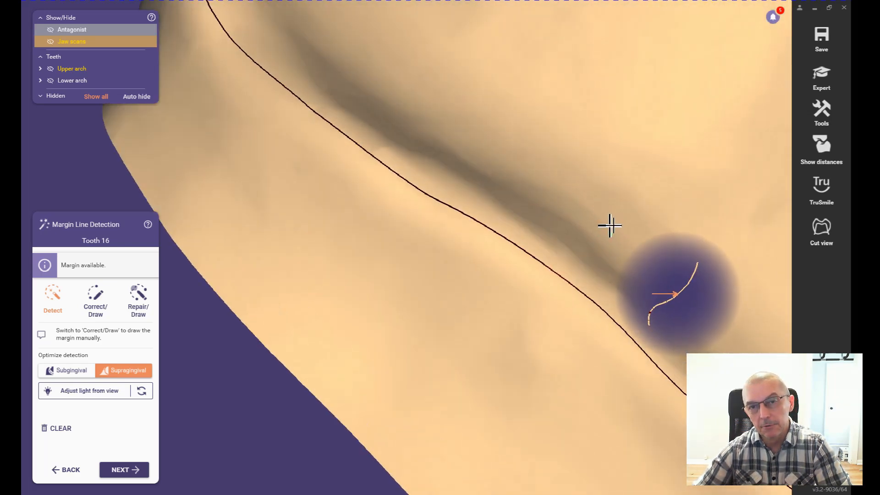
pyautogui.scroll(-5, 610, 225)
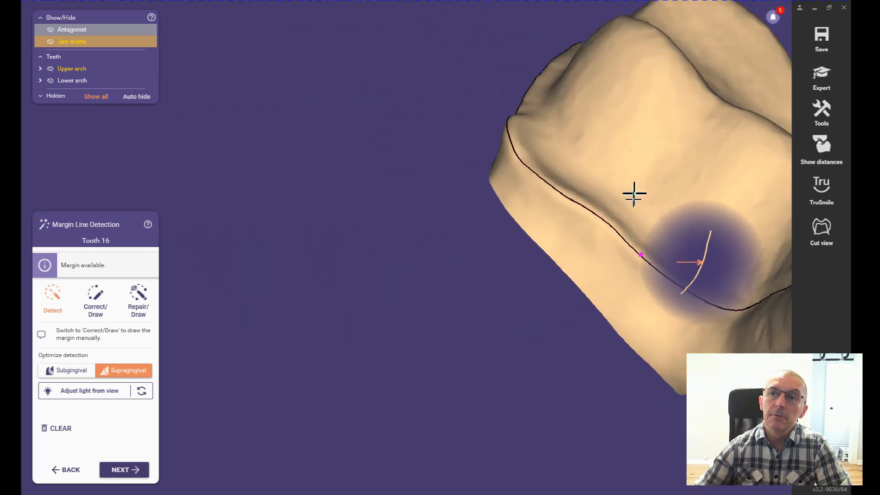
pyautogui.moveTo(634, 193); pyautogui.dragTo(633, 197, button='right')
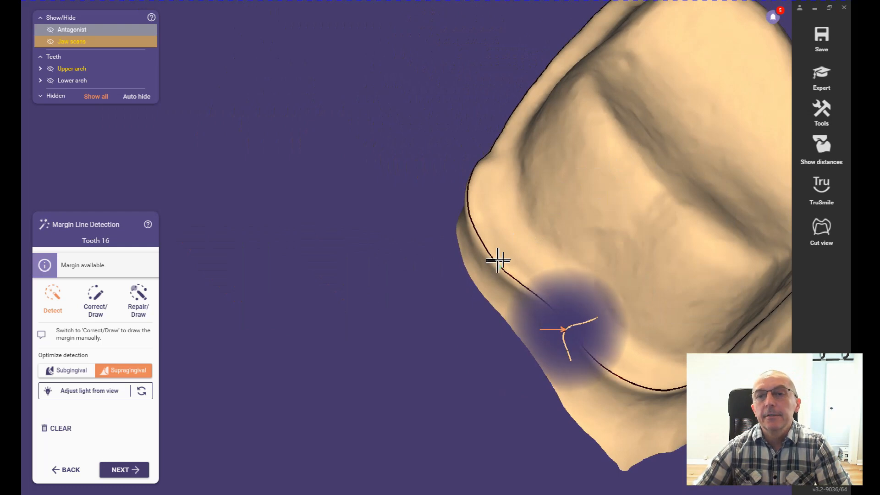
pyautogui.moveTo(502, 255); pyautogui.dragTo(502, 254, button='right')
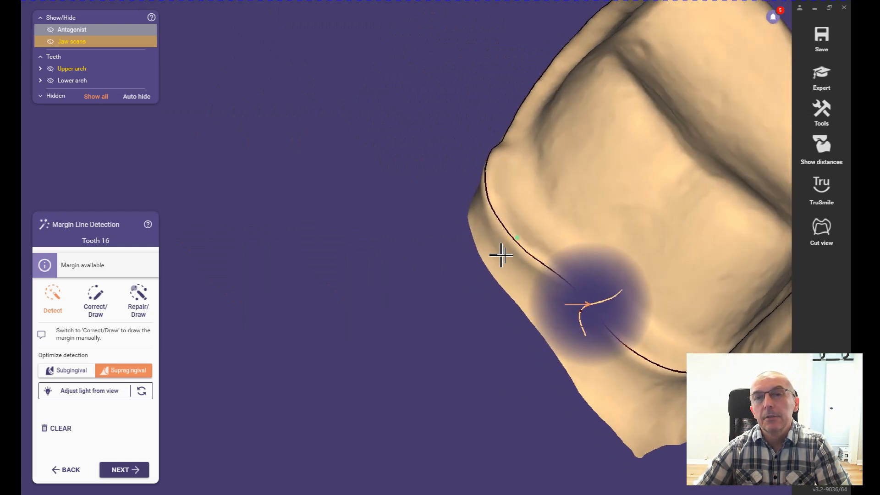
# Step: Refine the tooth 16 margin line by adding another detection point on the outer shoulder edge
pyautogui.scroll(2, 511, 227)
pyautogui.scroll(3, 512, 228)
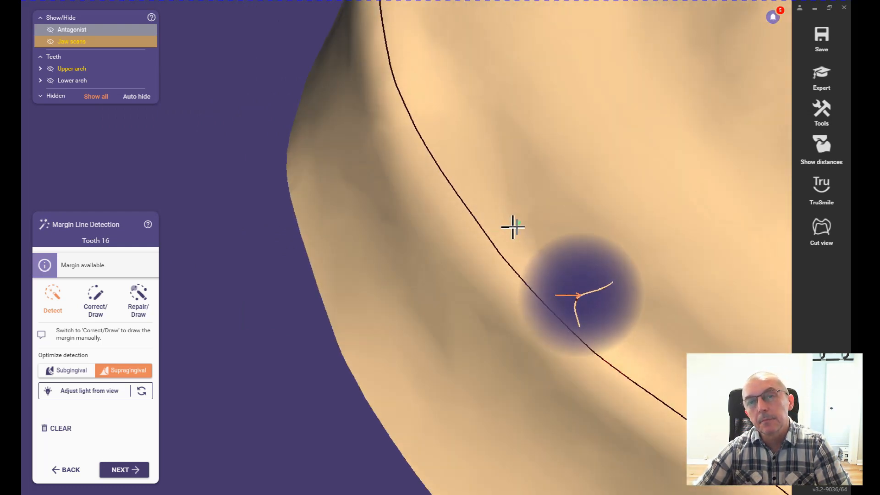
pyautogui.scroll(-2, 514, 225)
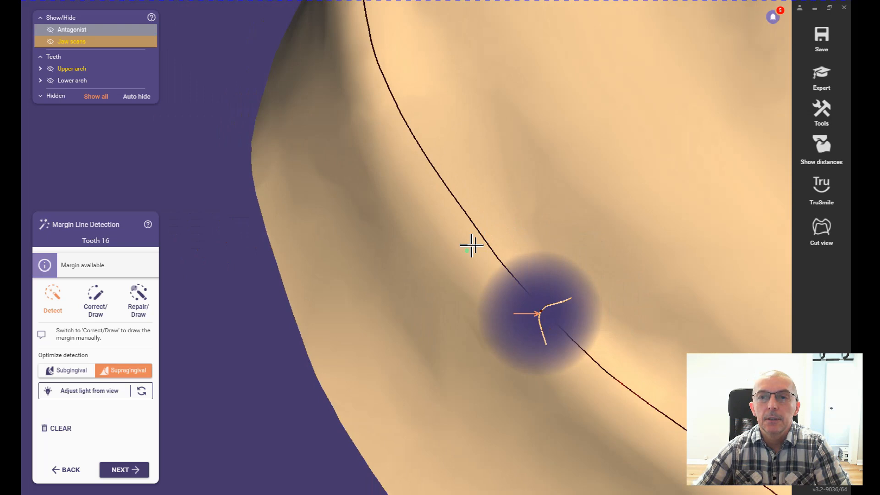
pyautogui.click(471, 246)
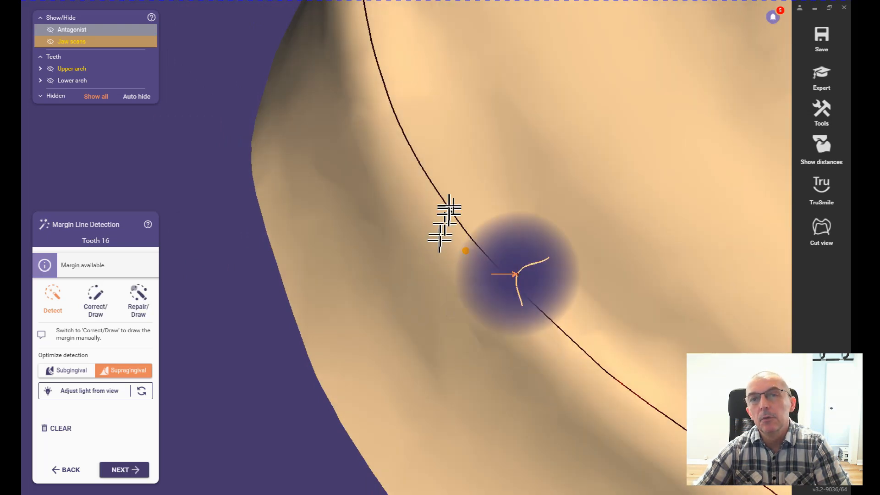
# Step: Check the refined tooth 16 margin line all around the die and accept it to continue with tooth 15
pyautogui.moveTo(576, 178)
pyautogui.mouseDown(button='right')
pyautogui.moveTo(572, 185)
pyautogui.moveTo(603, 192)
pyautogui.mouseUp(button='right')
pyautogui.scroll(-8, 572, 181)
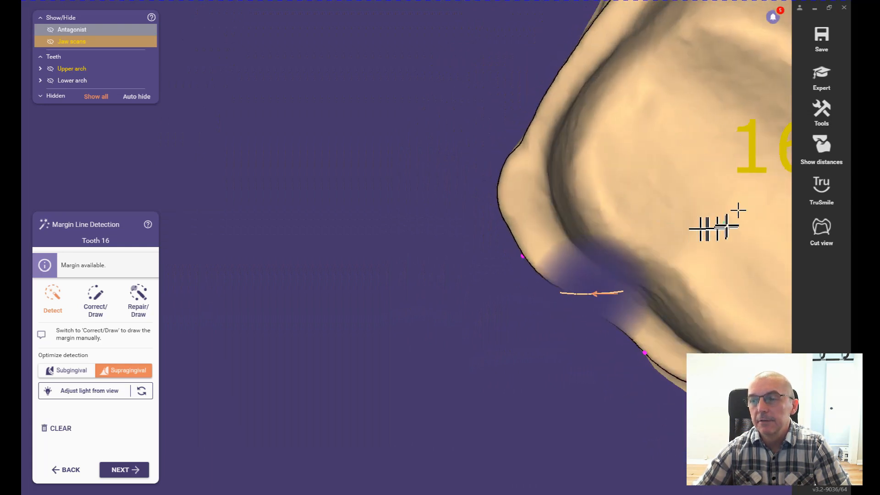
pyautogui.scroll(-6, 628, 282)
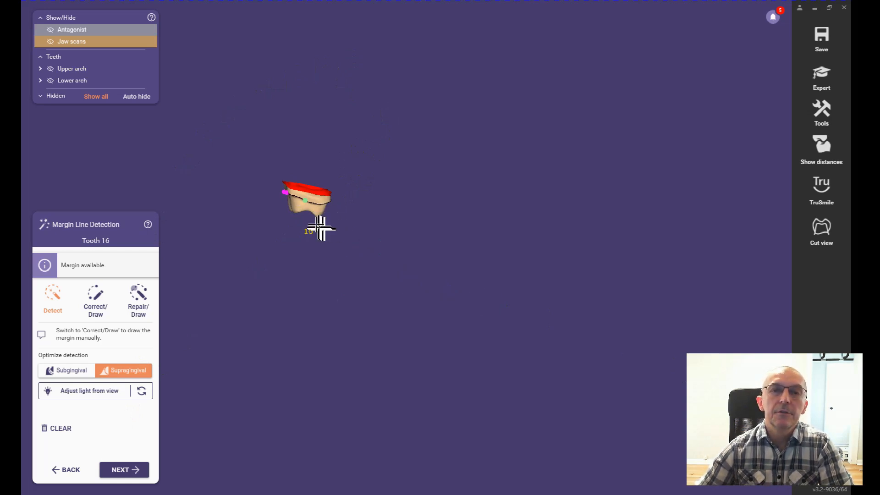
pyautogui.scroll(5, 316, 202)
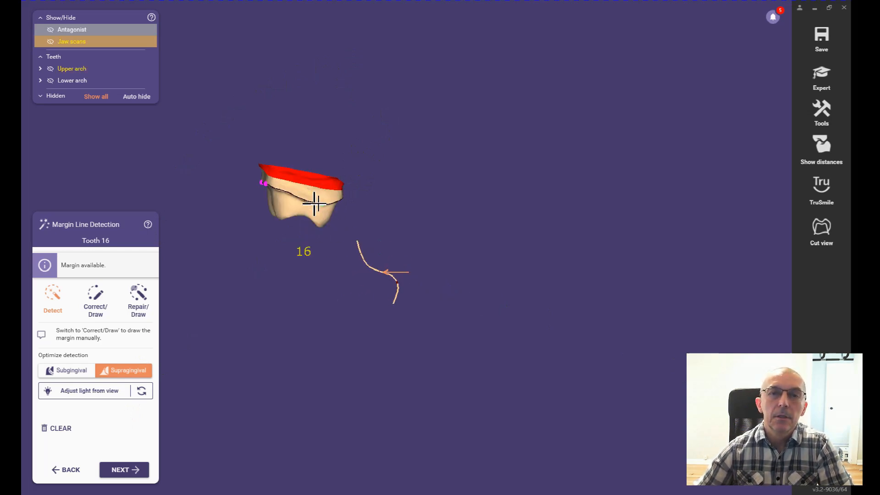
pyautogui.scroll(-3, 294, 200)
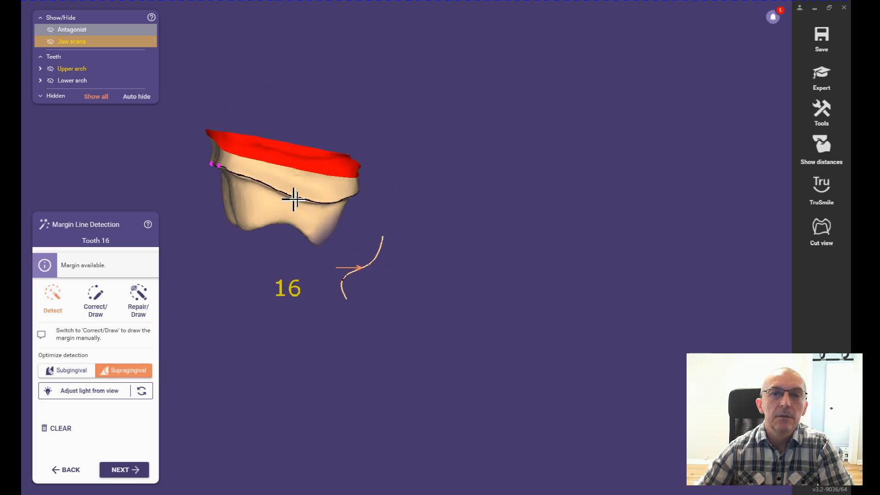
pyautogui.moveTo(272, 197)
pyautogui.mouseDown(button='right')
pyautogui.moveTo(261, 198)
pyautogui.moveTo(267, 191)
pyautogui.moveTo(269, 203)
pyautogui.mouseUp(button='right')
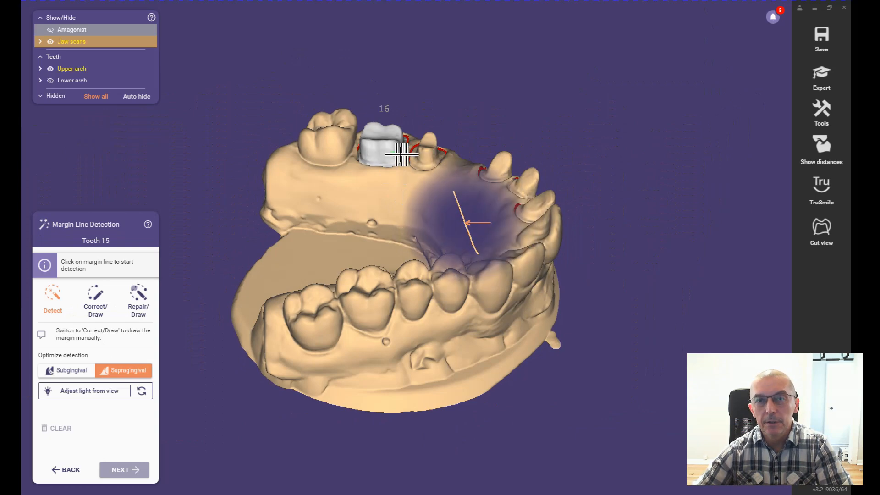
# Step: Detect the margin line of the tooth 15 preparation from a point on its edge and check the result
pyautogui.moveTo(431, 212); pyautogui.dragTo(446, 150, button='right')
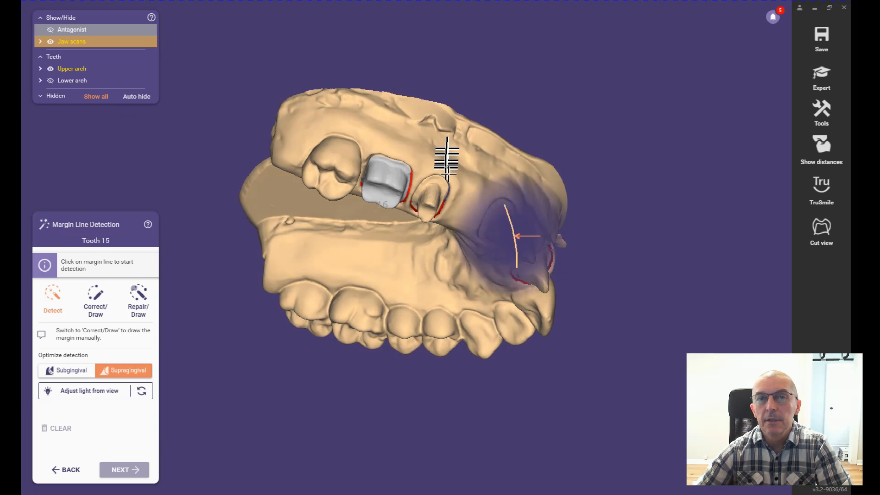
pyautogui.moveTo(443, 182); pyautogui.dragTo(441, 187, button='right')
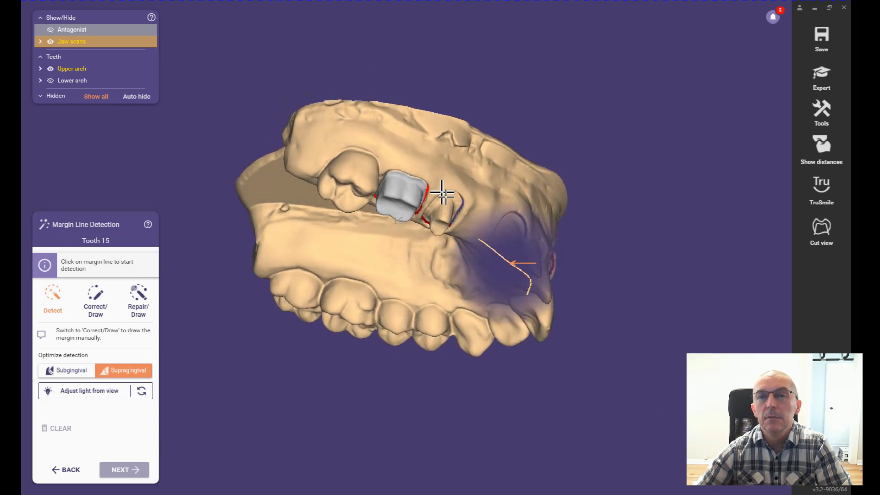
pyautogui.scroll(8, 442, 193)
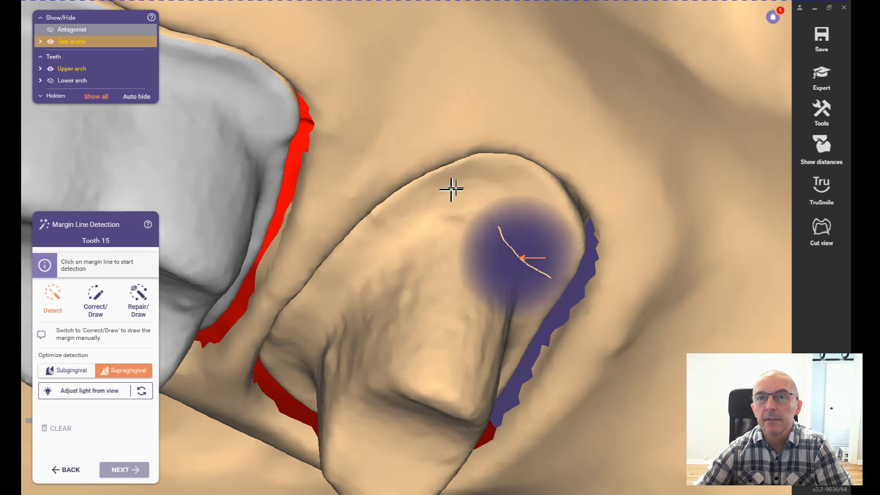
pyautogui.scroll(2, 451, 188)
pyautogui.moveTo(456, 187); pyautogui.dragTo(642, 206, button='middle')
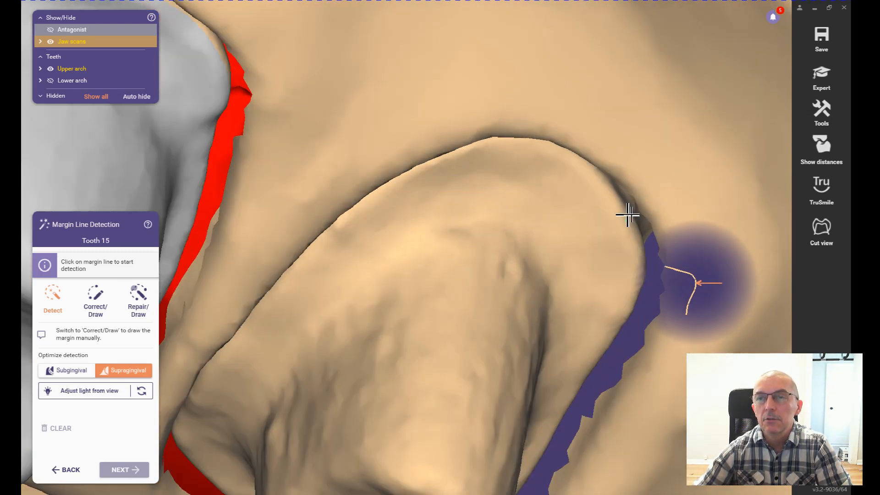
pyautogui.click(628, 214)
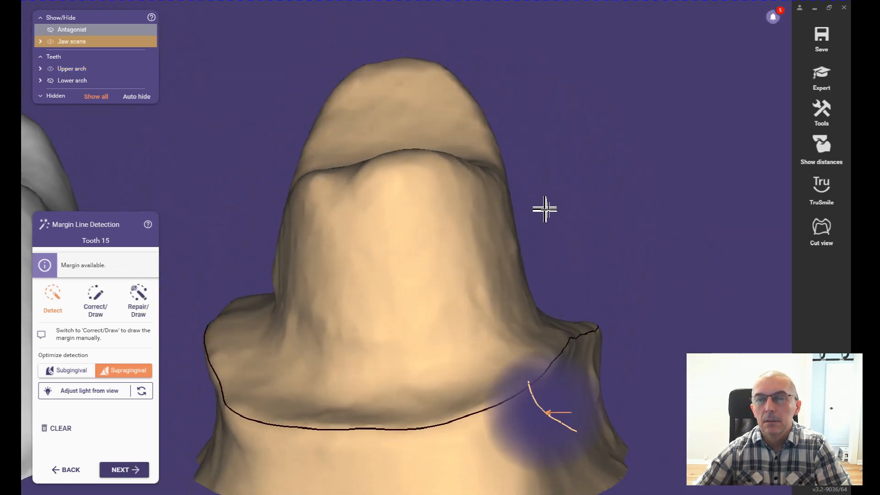
pyautogui.moveTo(545, 210); pyautogui.dragTo(547, 211, button='right')
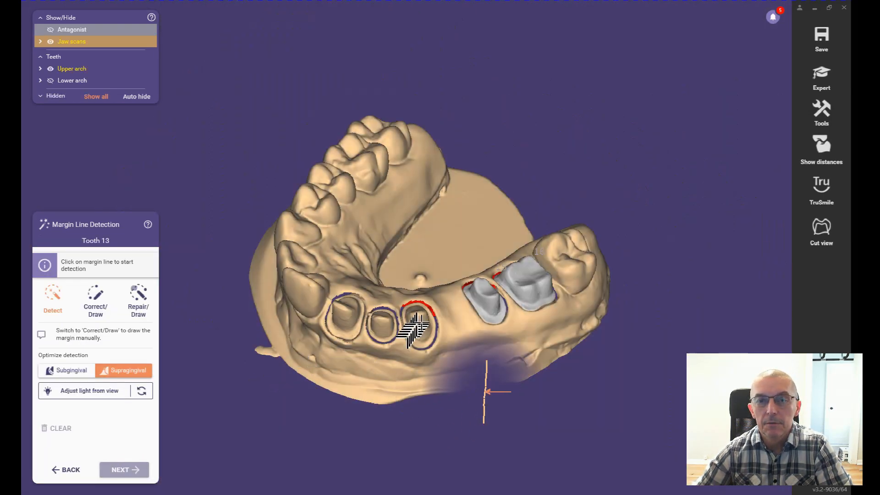
# Step: Detect the margin line of the tooth 13 preparation from a point on its outer edge
pyautogui.moveTo(419, 326); pyautogui.dragTo(420, 325, button='right')
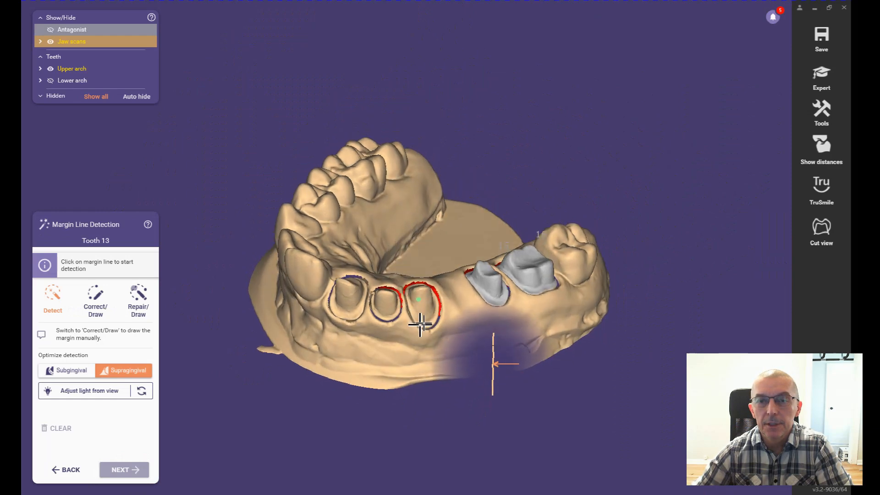
pyautogui.scroll(5, 420, 325)
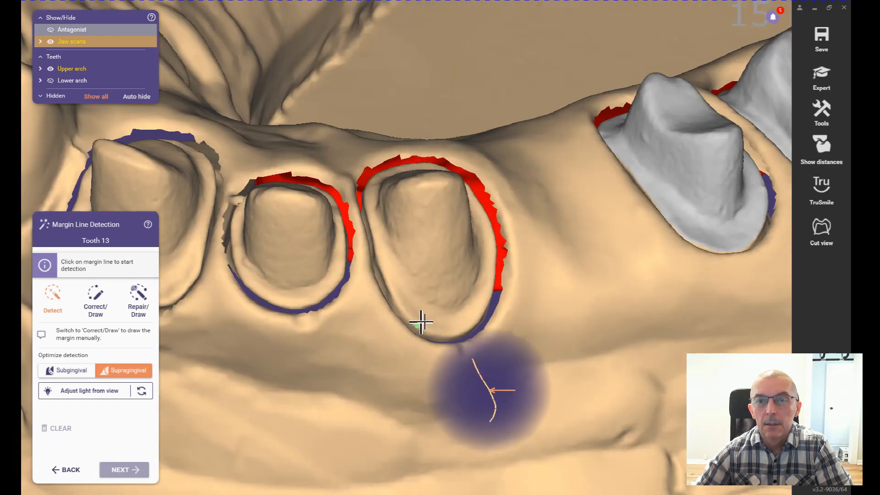
pyautogui.scroll(2, 386, 284)
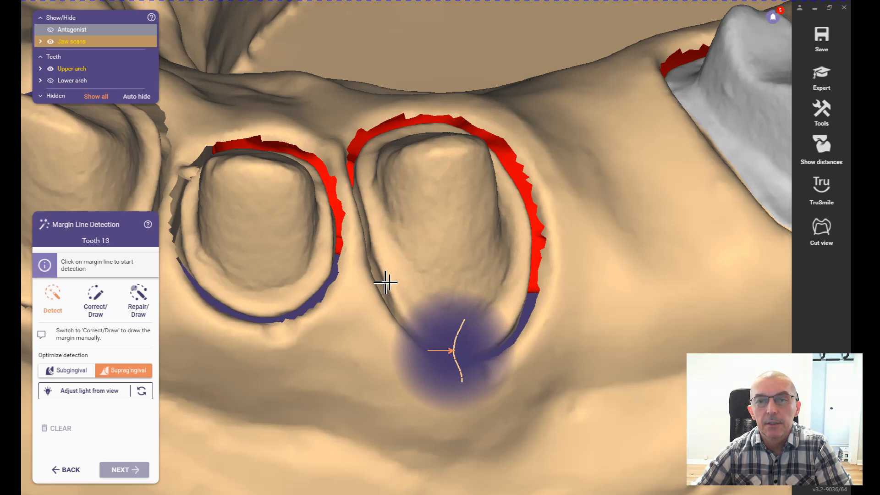
pyautogui.click(386, 283)
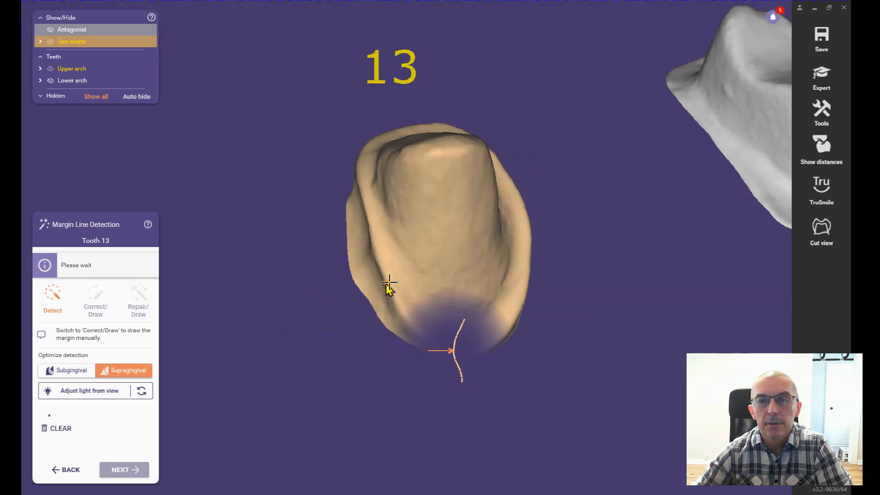
# Step: Check the detected tooth 13 margin line all around the die, particularly along the outer shoulder
pyautogui.moveTo(417, 313); pyautogui.dragTo(422, 309, button='right')
pyautogui.moveTo(570, 179); pyautogui.dragTo(574, 182, button='right')
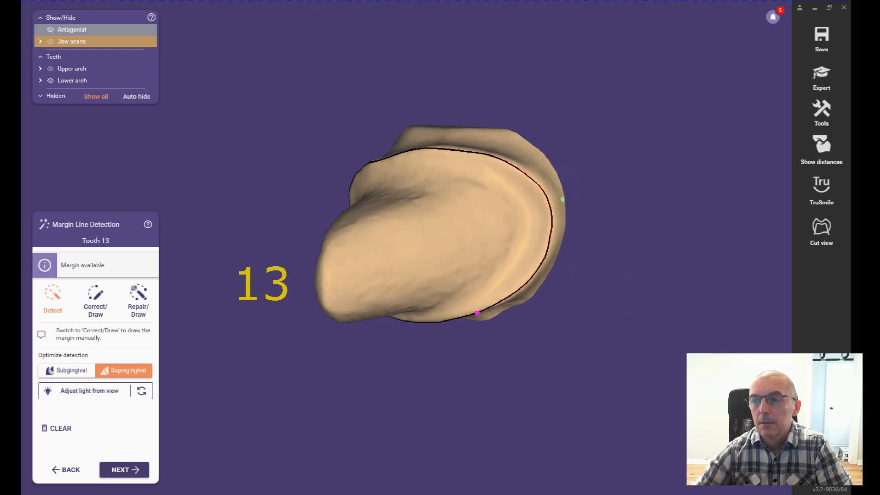
pyautogui.scroll(-5, 303, 192)
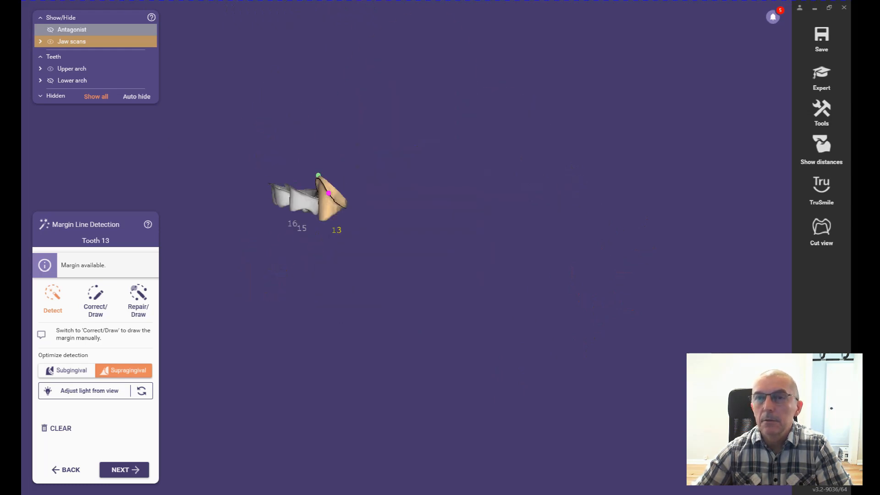
pyautogui.scroll(6, 343, 207)
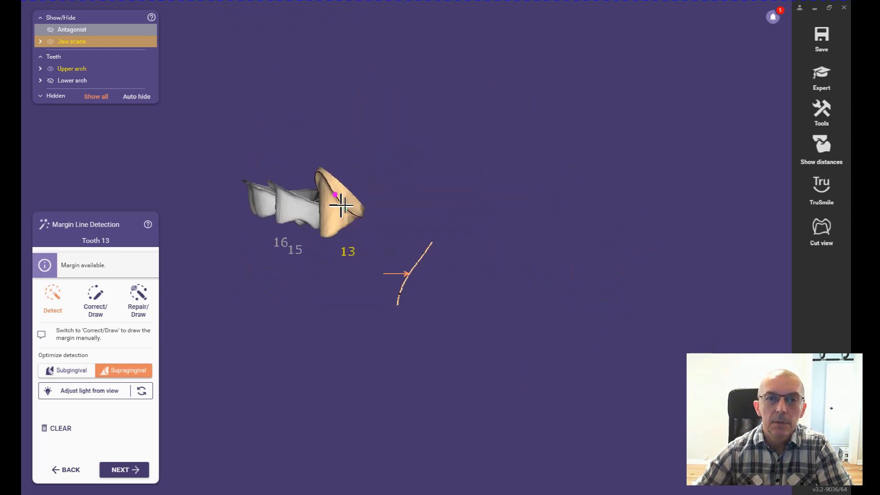
pyautogui.moveTo(341, 205)
pyautogui.mouseDown(button='right')
pyautogui.moveTo(330, 205)
pyautogui.moveTo(349, 212)
pyautogui.moveTo(344, 207)
pyautogui.mouseUp(button='right')
pyautogui.scroll(5, 315, 268)
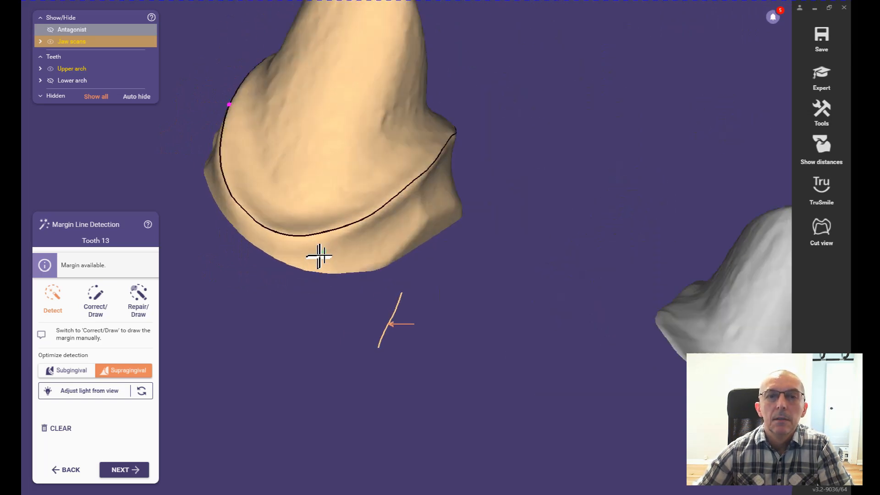
pyautogui.moveTo(332, 240)
pyautogui.mouseDown(button='right')
pyautogui.moveTo(314, 265)
pyautogui.moveTo(309, 295)
pyautogui.moveTo(318, 307)
pyautogui.moveTo(329, 290)
pyautogui.moveTo(321, 281)
pyautogui.moveTo(325, 287)
pyautogui.mouseUp(button='right')
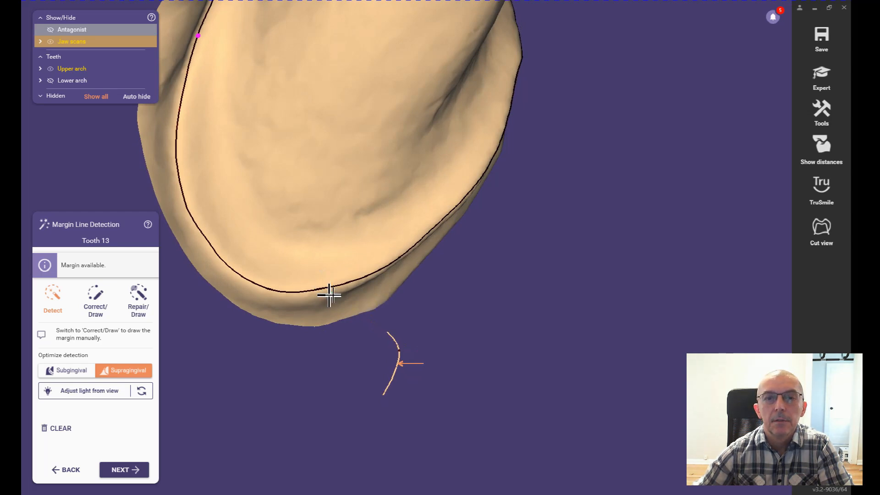
# Step: Try to refine the tooth 13 margin line with two more points on the outer shoulder edge, and clear the detection
pyautogui.click(329, 294)
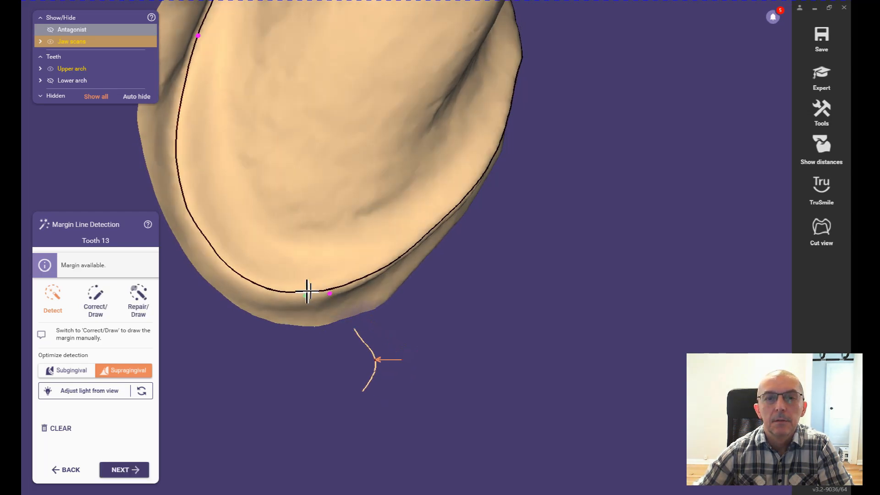
pyautogui.click(305, 296)
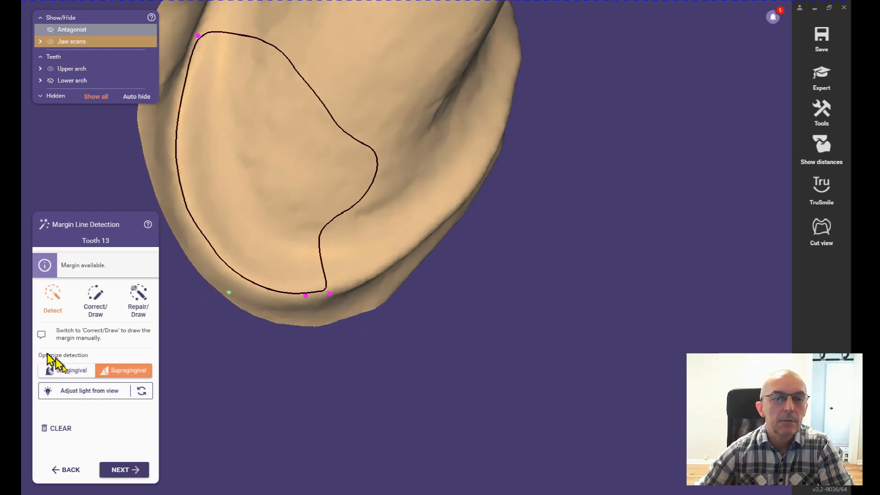
pyautogui.click(61, 428)
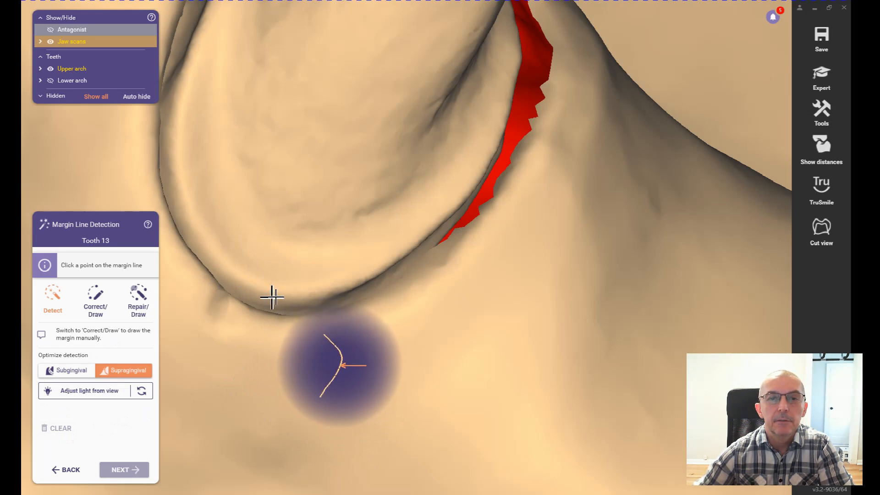
# Step: Detect the tooth 13 margin line again from points on its outer shoulder edge and accept it to continue with tooth 12
pyautogui.click(274, 298)
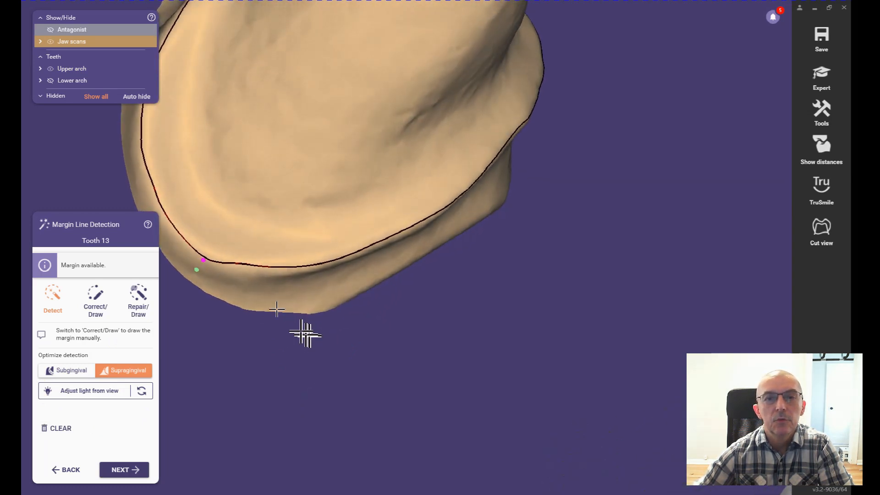
pyautogui.click(246, 275)
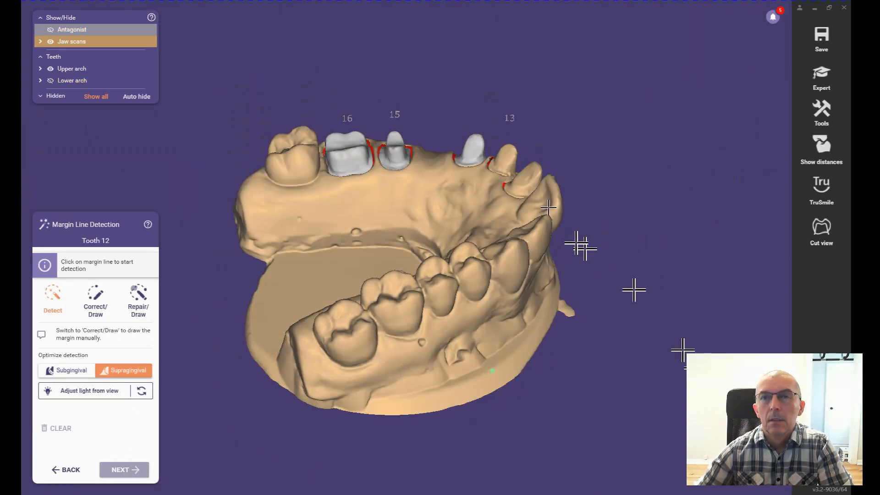
pyautogui.click(502, 166)
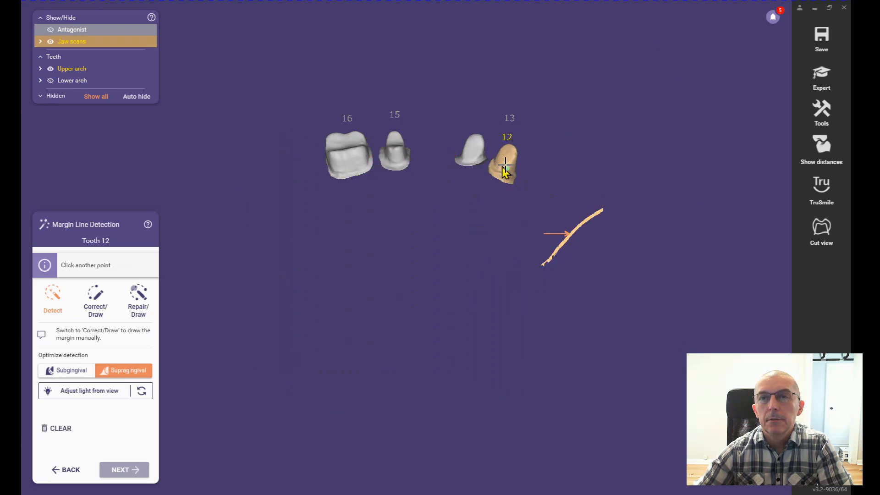
pyautogui.scroll(10, 501, 173)
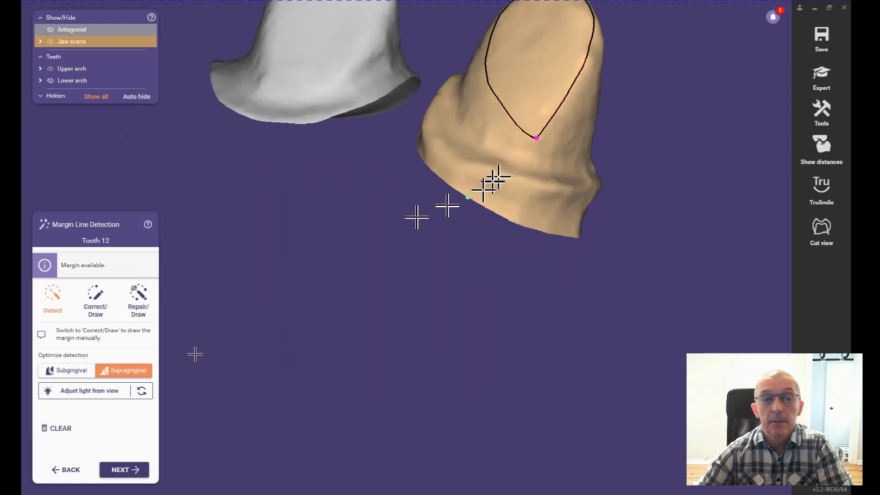
pyautogui.click(58, 429)
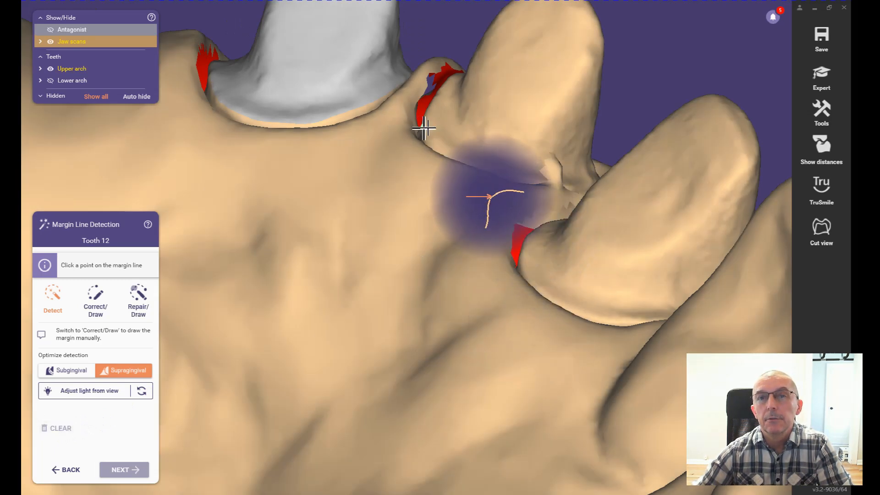
# Step: Detect the tooth 12 margin line from a point on its edge facing tooth 13, check it around the die and accept it
pyautogui.scroll(5, 424, 129)
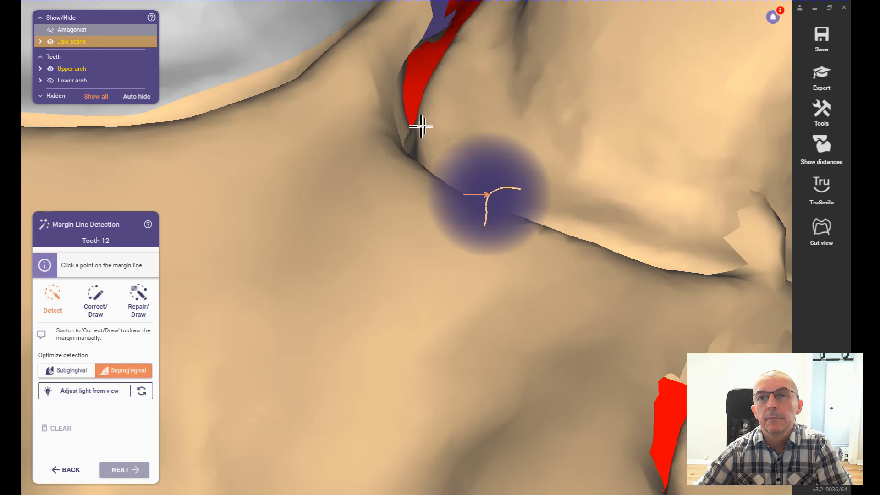
pyautogui.click(421, 126)
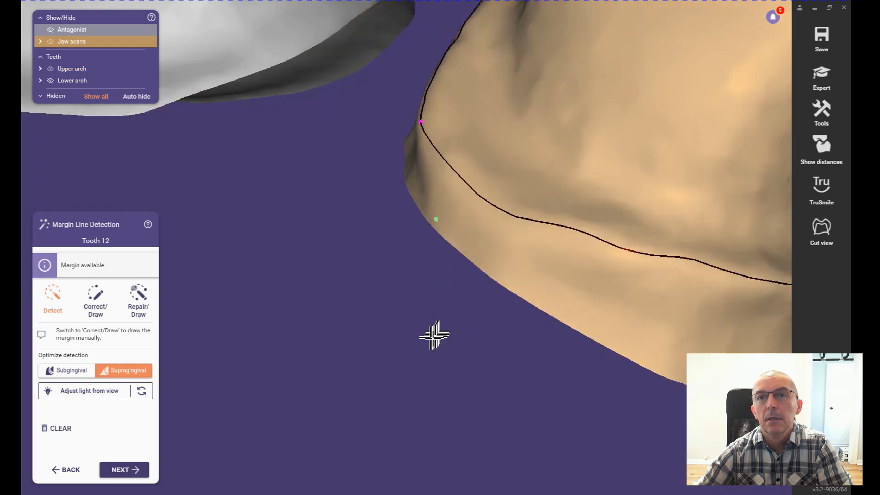
pyautogui.moveTo(524, 286); pyautogui.dragTo(530, 282, button='right')
pyautogui.scroll(-2, 529, 282)
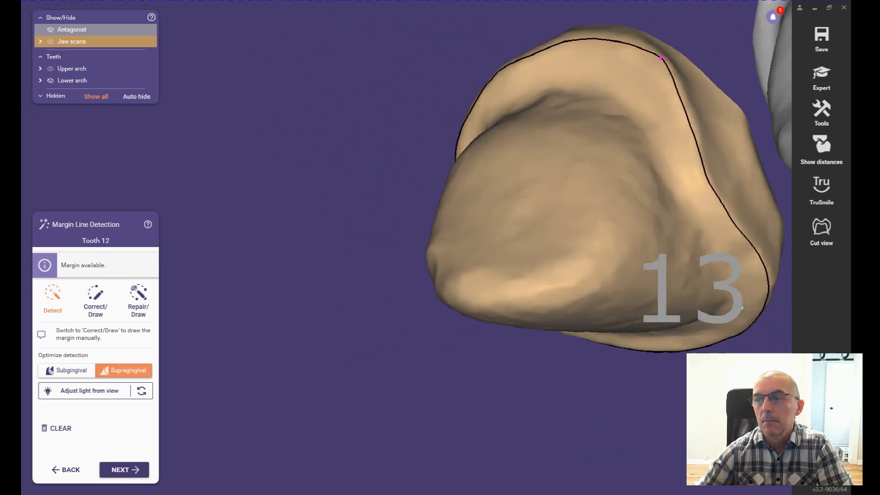
pyautogui.scroll(-6, 678, 334)
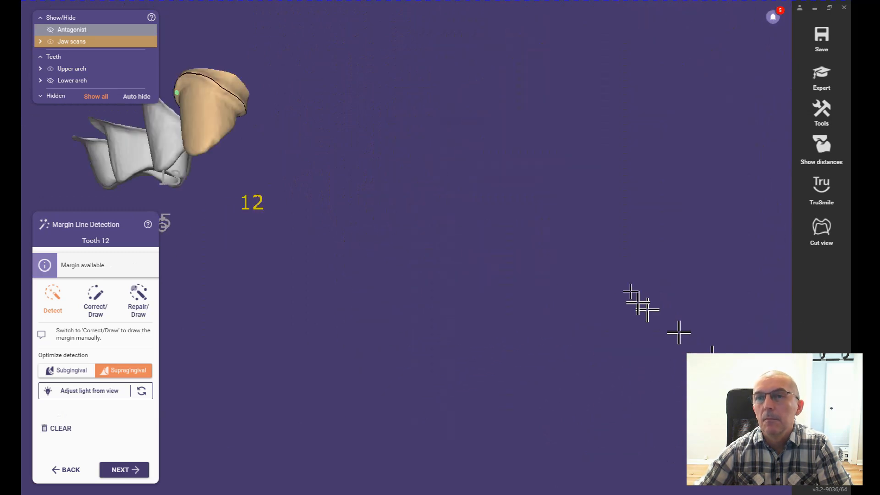
pyautogui.scroll(5, 377, 220)
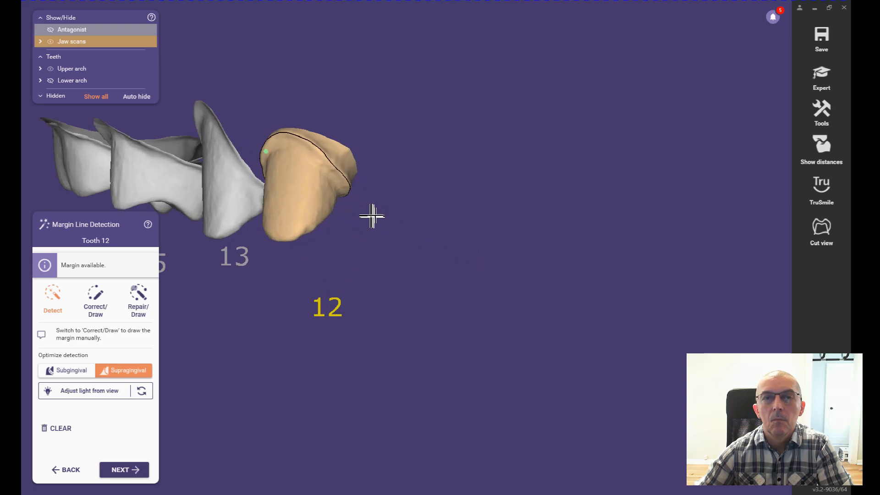
pyautogui.moveTo(308, 181); pyautogui.dragTo(304, 185, button='right')
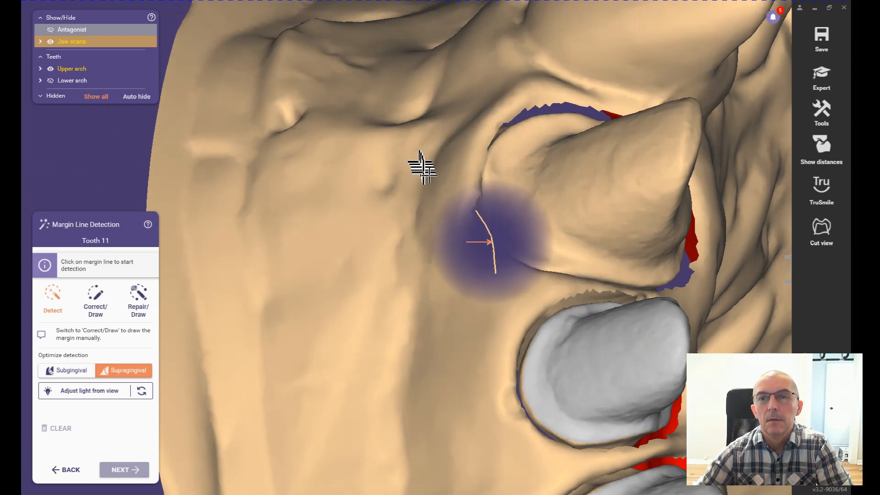
# Step: Detect the margin line of the tooth 11 preparation from a point on its outer edge and check it around the die
pyautogui.scroll(1, 453, 196)
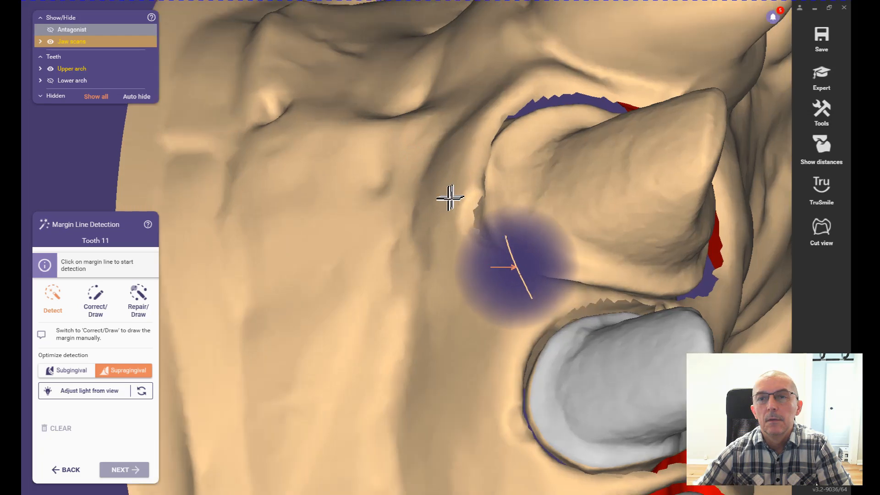
pyautogui.moveTo(450, 197); pyautogui.dragTo(449, 199, button='right')
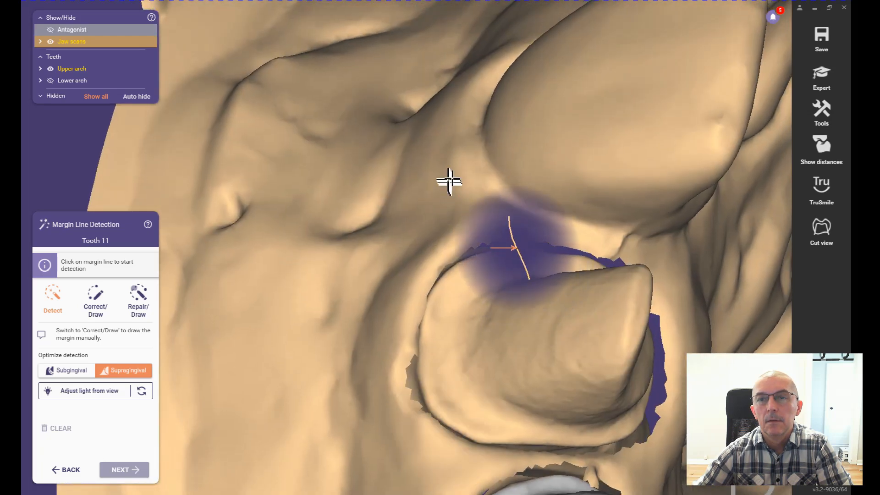
pyautogui.scroll(2, 446, 177)
pyautogui.moveTo(448, 177); pyautogui.dragTo(446, 177, button='right')
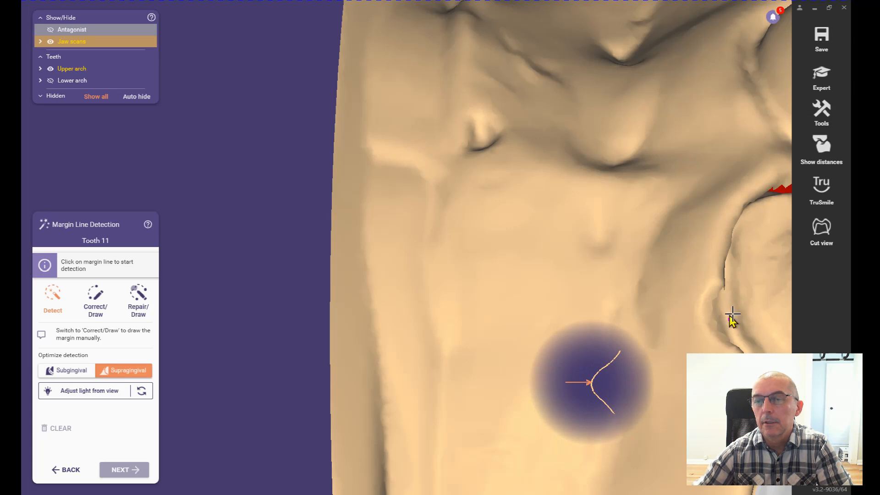
pyautogui.click(729, 314)
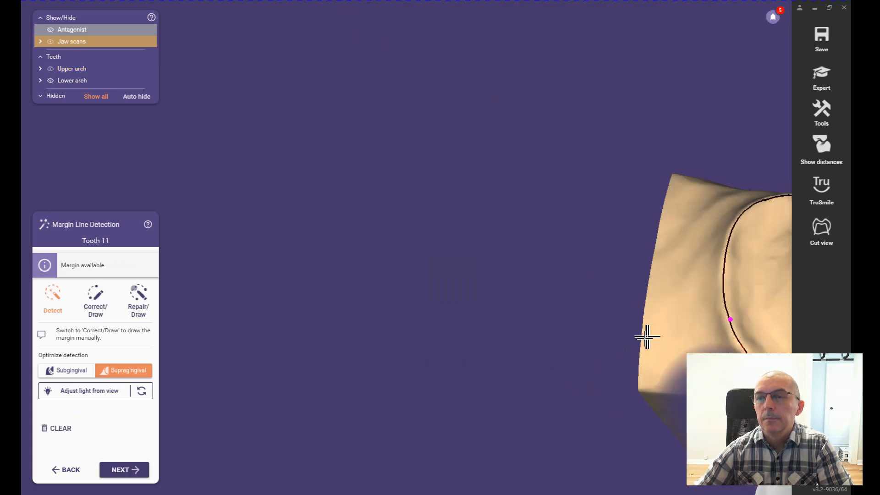
pyautogui.click(761, 468)
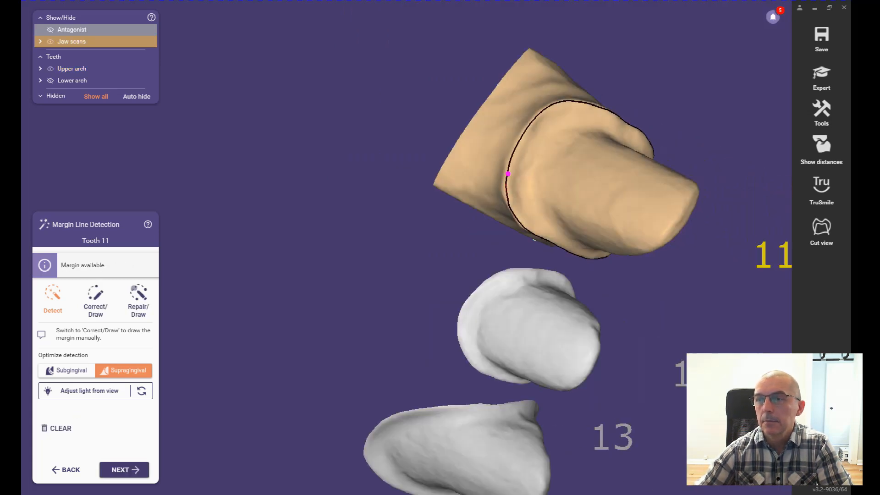
pyautogui.scroll(10, 391, 216)
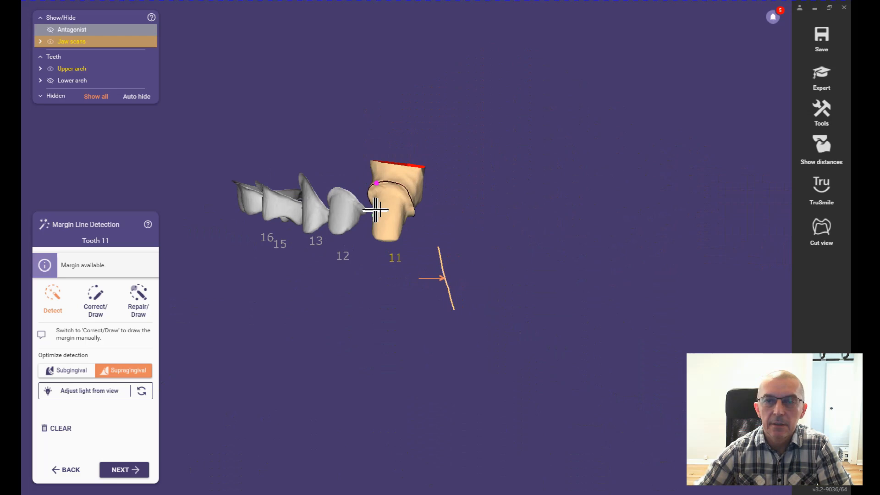
pyautogui.moveTo(426, 146)
pyautogui.mouseDown(button='right')
pyautogui.moveTo(434, 139)
pyautogui.moveTo(426, 139)
pyautogui.mouseUp(button='right')
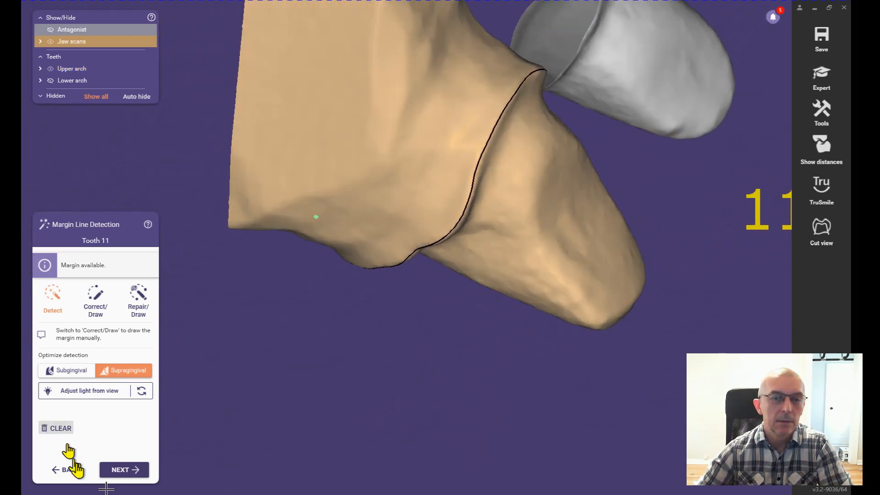
# Step: Accept the tooth 11 margin line and keep teeth 16, 15, 13, 12 and 11 as detachable dies for the plateless model
pyautogui.click(130, 473)
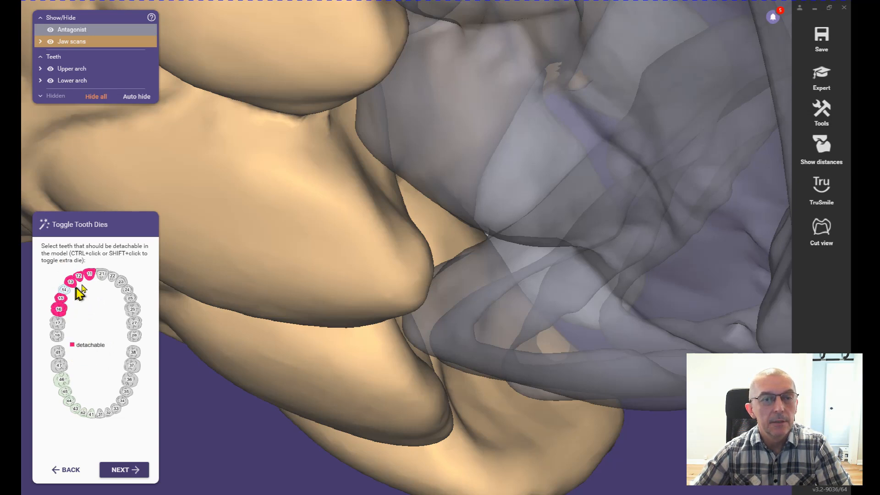
pyautogui.click(131, 473)
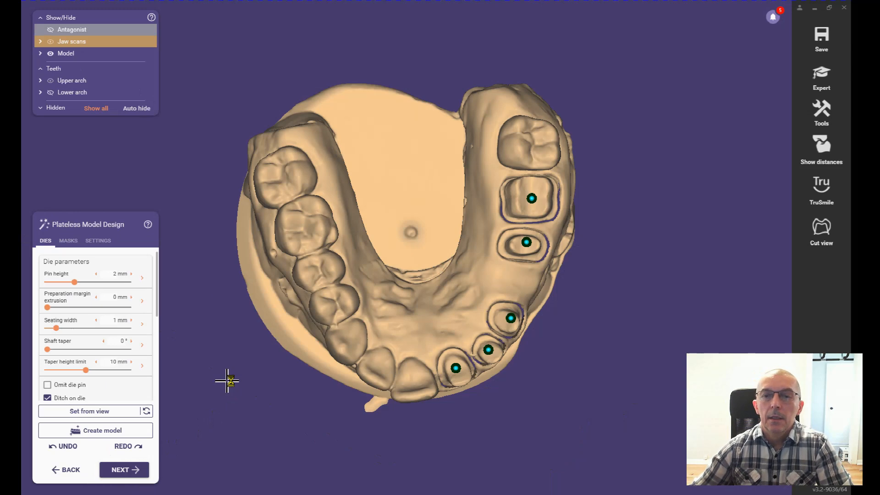
# Step: Orient the upper model to look along a suitable removal path and set the insertion direction of all dies from that view
pyautogui.moveTo(549, 369); pyautogui.dragTo(550, 370, button='right')
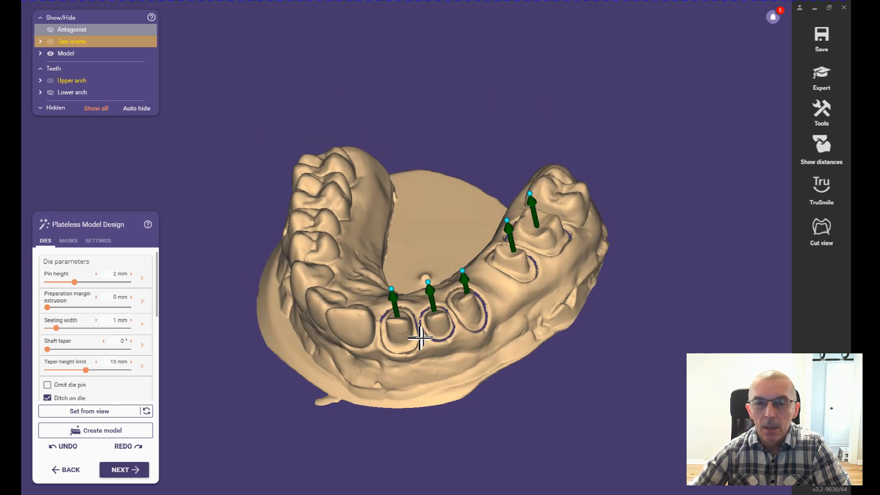
pyautogui.moveTo(480, 351); pyautogui.dragTo(431, 347, button='right')
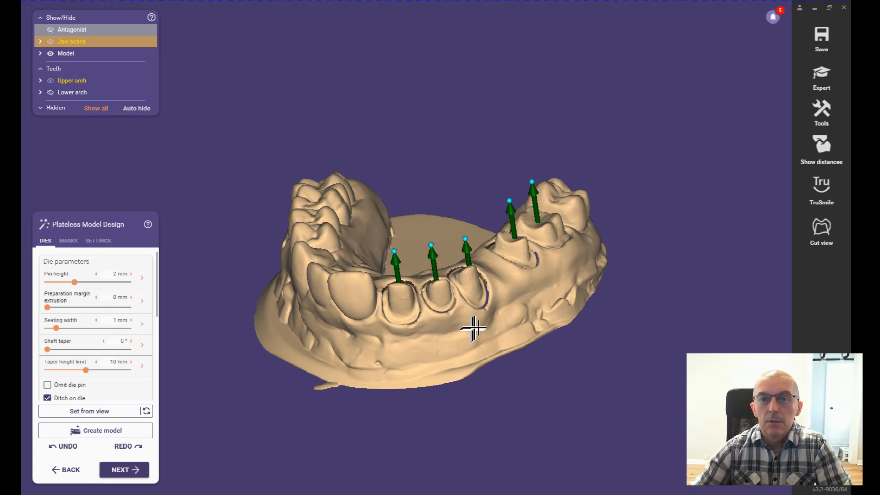
pyautogui.moveTo(446, 341); pyautogui.dragTo(450, 343, button='right')
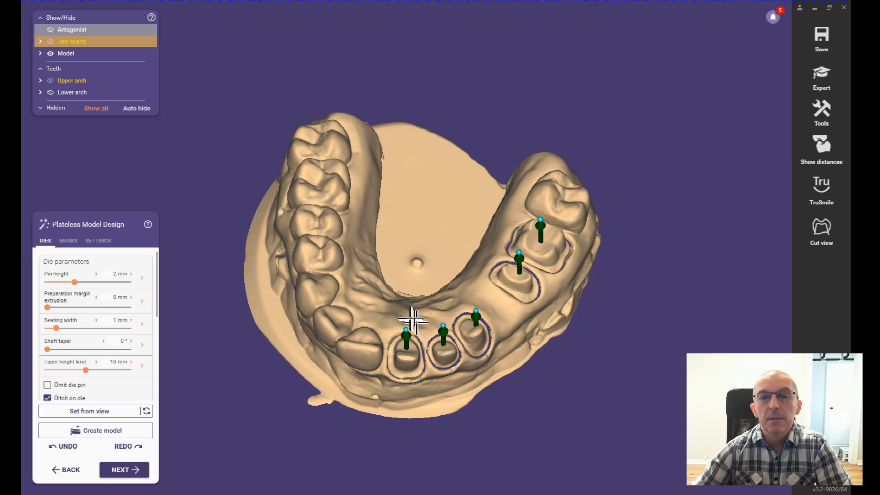
pyautogui.moveTo(492, 371); pyautogui.dragTo(493, 370, button='right')
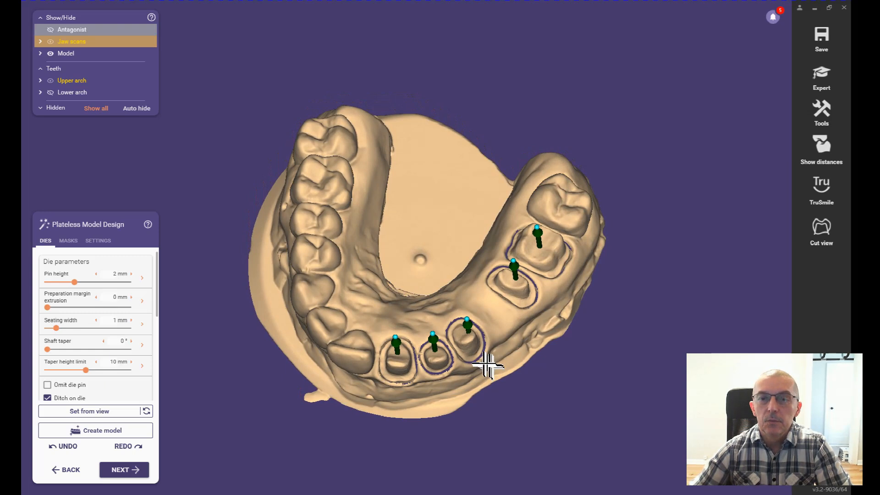
pyautogui.moveTo(484, 363); pyautogui.dragTo(483, 363, button='right')
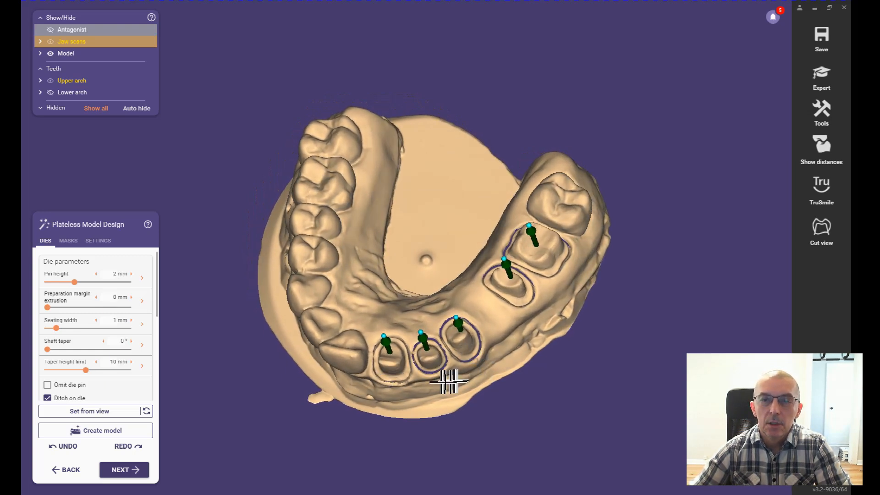
pyautogui.moveTo(441, 382); pyautogui.dragTo(440, 382, button='right')
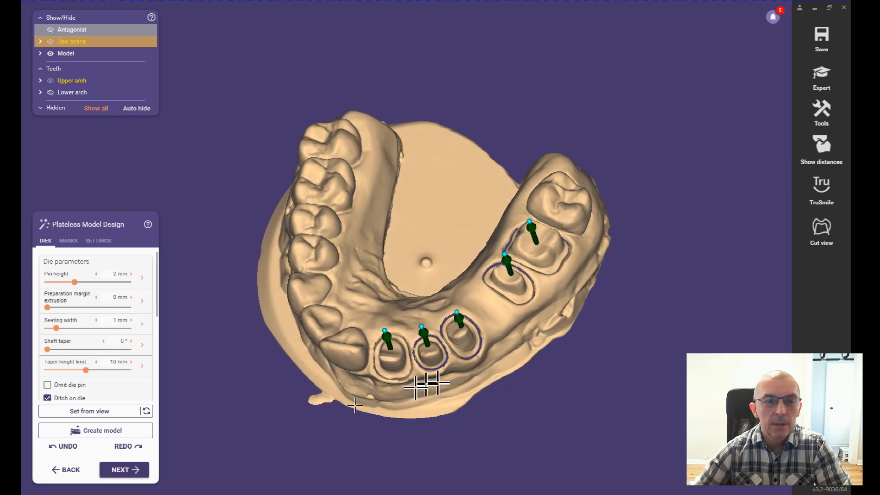
pyautogui.click(94, 412)
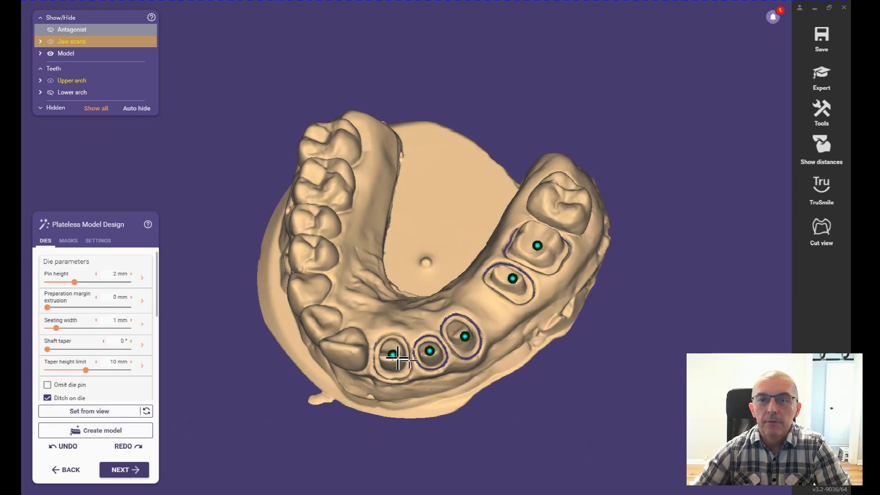
# Step: Examine the insertion direction arrows of all five dies against the upper preparations from occlusal, buccal and lateral views
pyautogui.moveTo(498, 385); pyautogui.dragTo(501, 385, button='right')
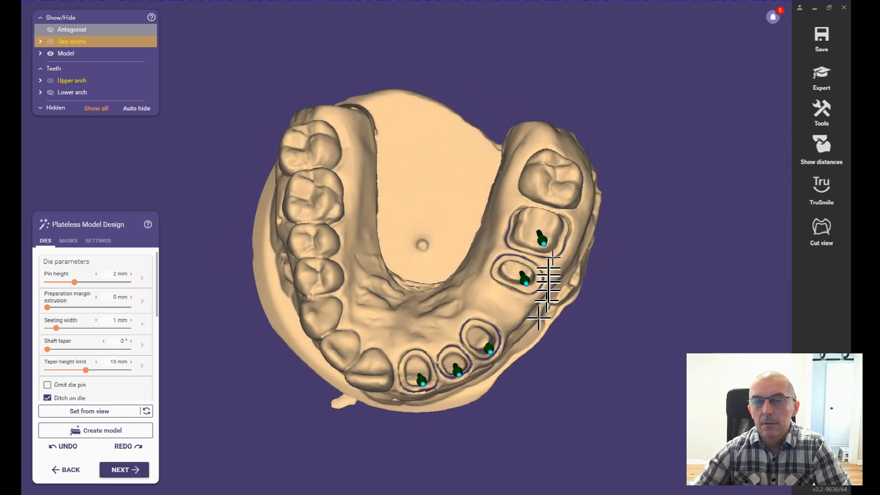
pyautogui.moveTo(565, 256); pyautogui.dragTo(557, 265, button='right')
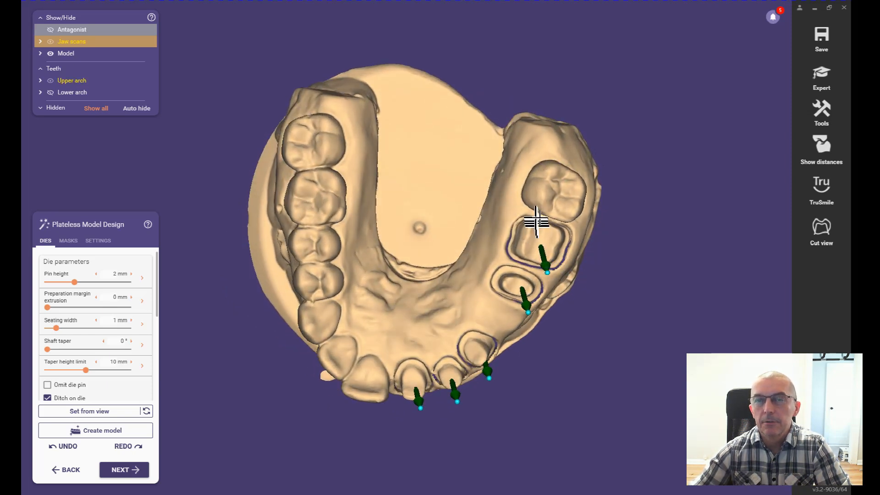
pyautogui.click(523, 291)
pyautogui.moveTo(587, 318); pyautogui.dragTo(586, 315, button='right')
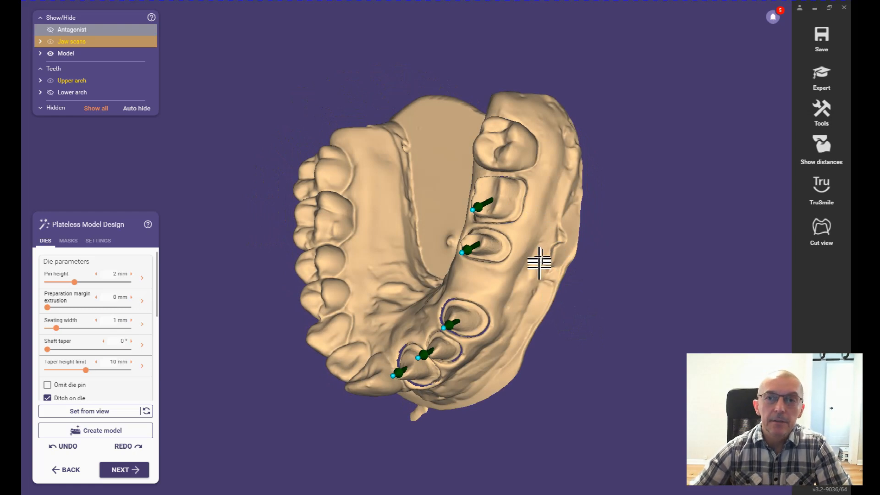
pyautogui.moveTo(541, 256); pyautogui.dragTo(536, 254, button='right')
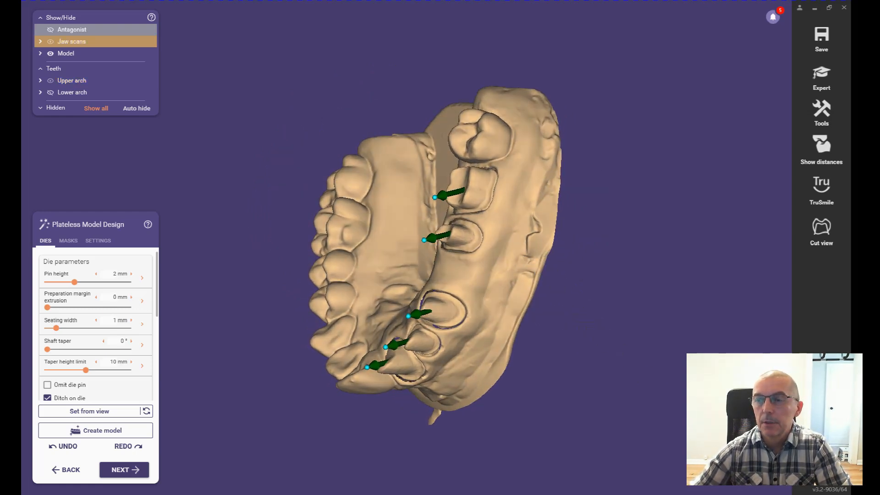
pyautogui.moveTo(578, 294); pyautogui.dragTo(712, 343, button='right')
pyautogui.moveTo(500, 227); pyautogui.dragTo(504, 219, button='right')
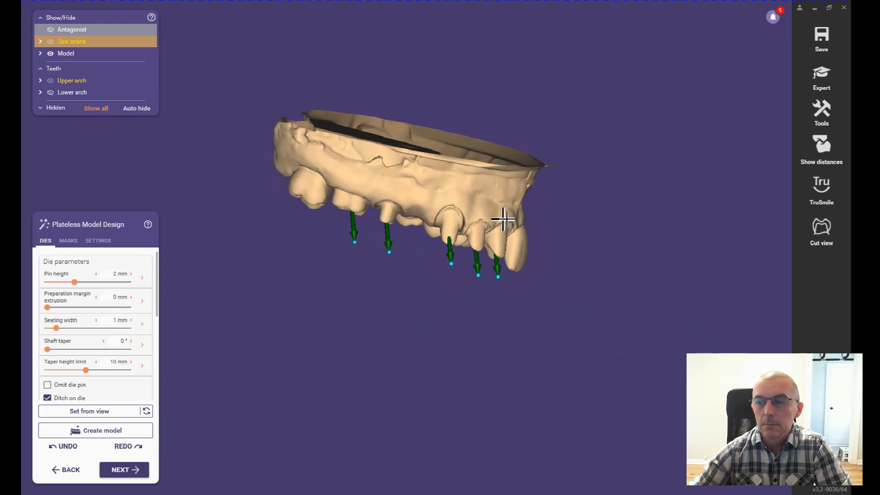
pyautogui.moveTo(701, 408); pyautogui.dragTo(751, 362, button='right')
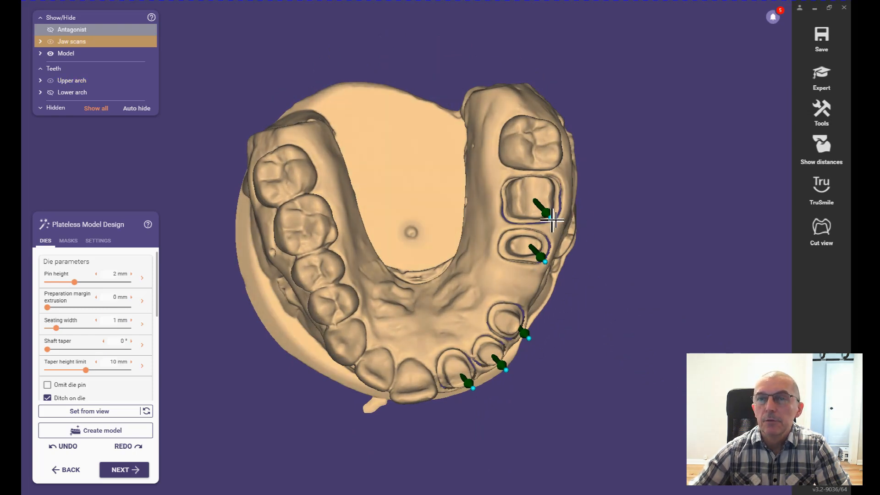
# Step: Adjust the insertion directions of the tooth 16 and 15 dies individually to follow their own preparations and check them from several sides
pyautogui.moveTo(547, 210); pyautogui.dragTo(539, 199)
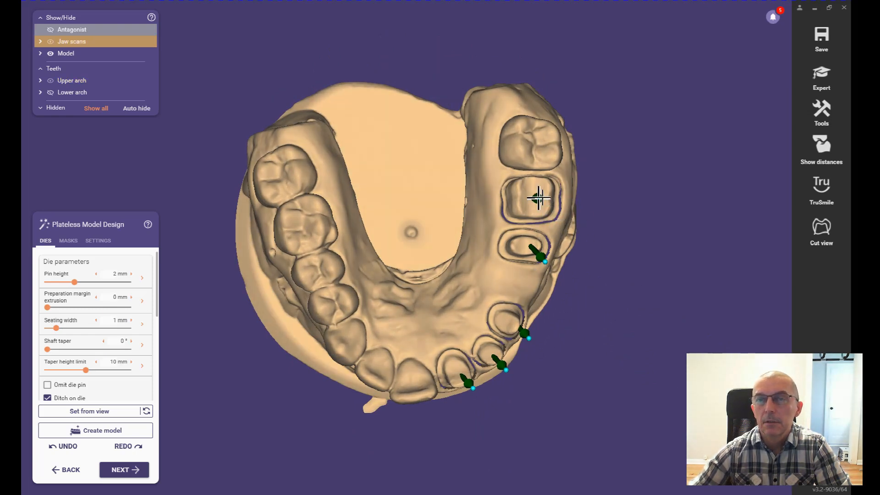
pyautogui.moveTo(566, 207); pyautogui.dragTo(566, 211, button='right')
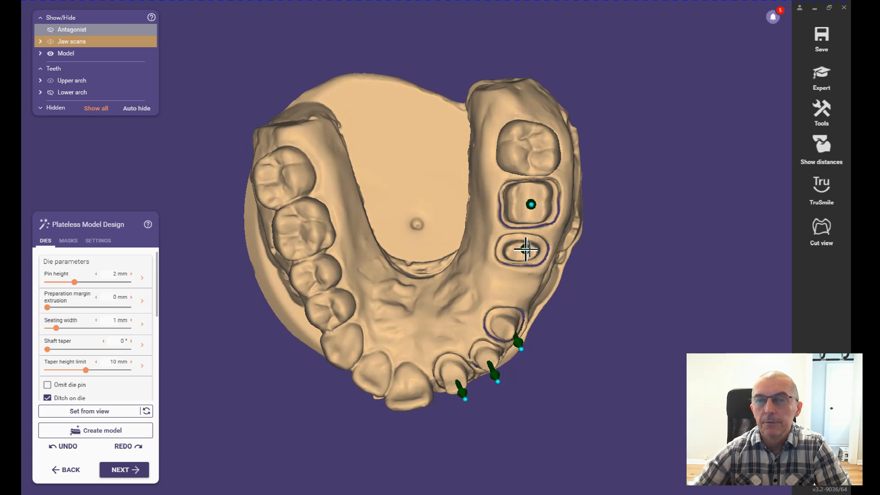
pyautogui.moveTo(597, 318); pyautogui.dragTo(597, 316, button='right')
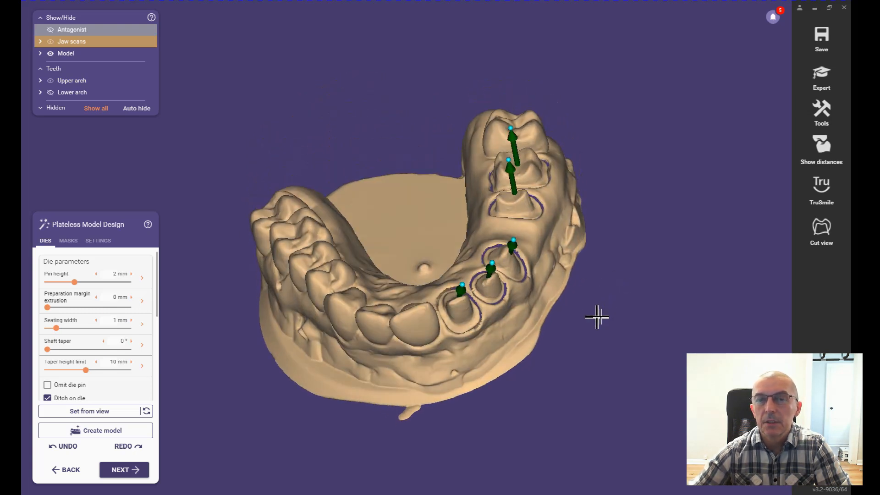
pyautogui.moveTo(580, 267); pyautogui.dragTo(578, 269, button='right')
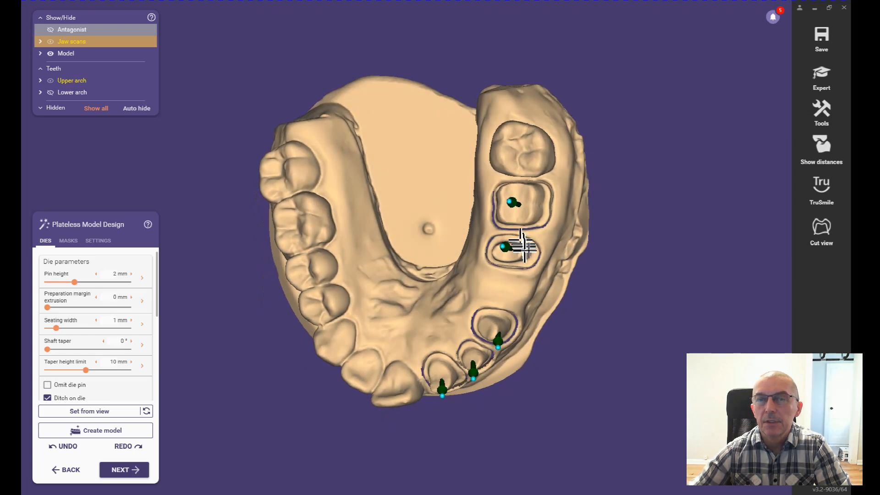
pyautogui.moveTo(579, 239); pyautogui.dragTo(588, 237, button='right')
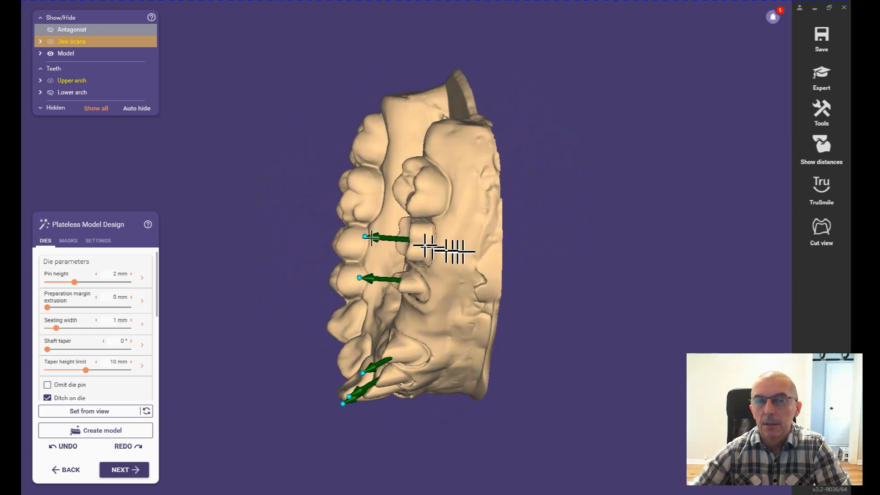
pyautogui.moveTo(569, 308); pyautogui.dragTo(572, 306, button='right')
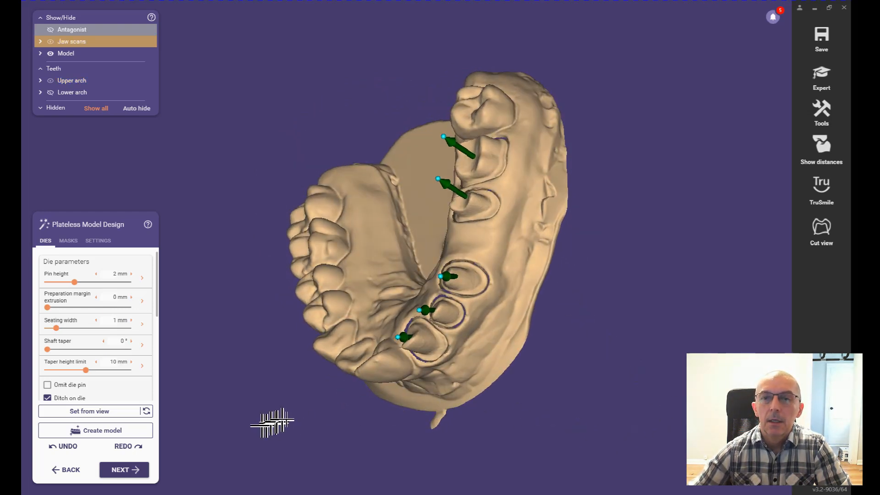
# Step: Accept the die settings, continue to the antagonist's plateless model settings and check the lower model with its main direction arrow
pyautogui.click(130, 472)
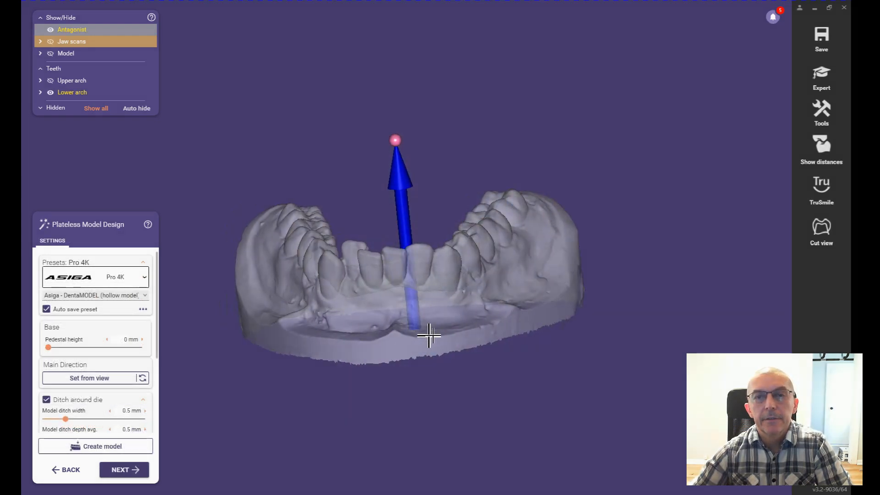
pyautogui.moveTo(492, 250); pyautogui.dragTo(494, 248, button='right')
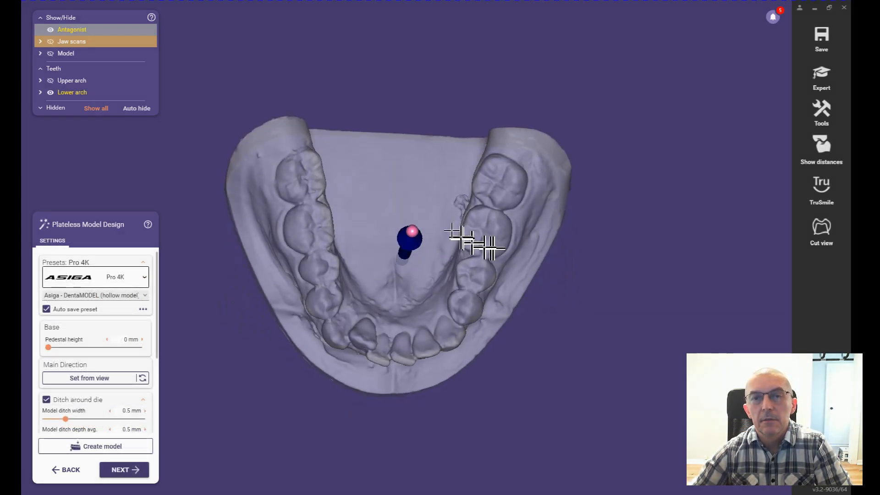
pyautogui.moveTo(417, 316); pyautogui.dragTo(418, 314, button='right')
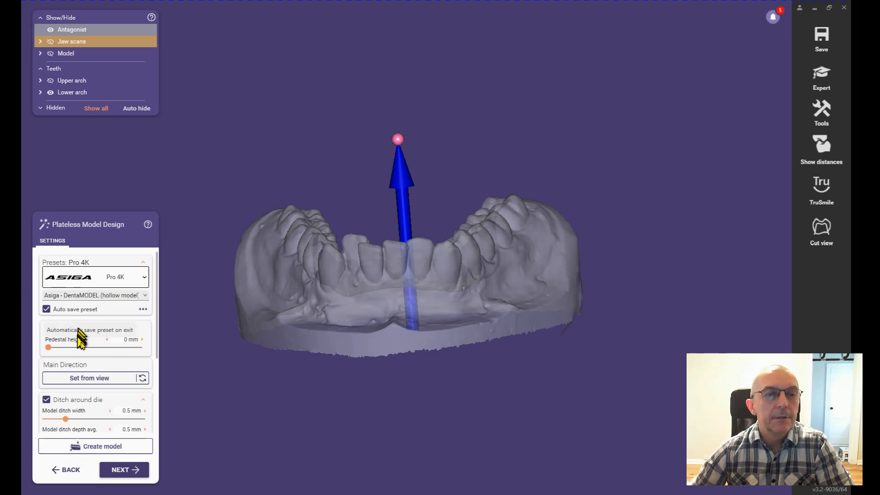
pyautogui.moveTo(81, 353)
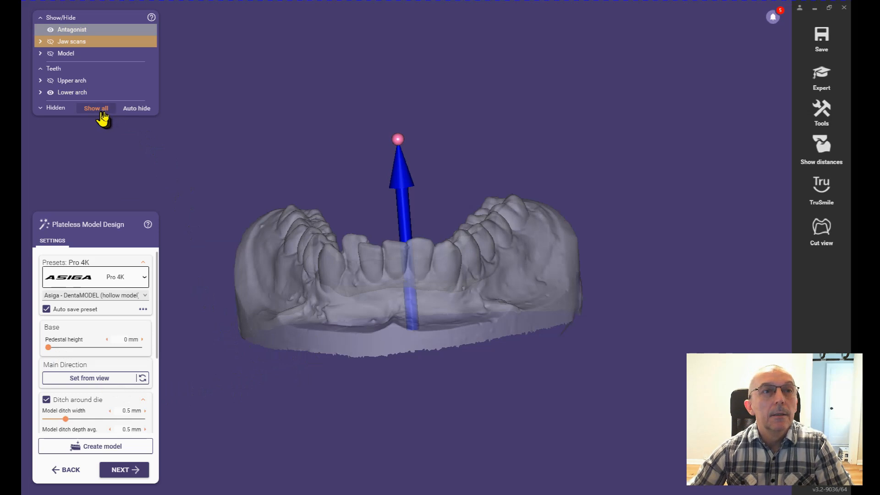
# Step: Show all hidden scans and models together with the antagonist and set the upper arch's opacity to 43%
pyautogui.moveTo(89, 81)
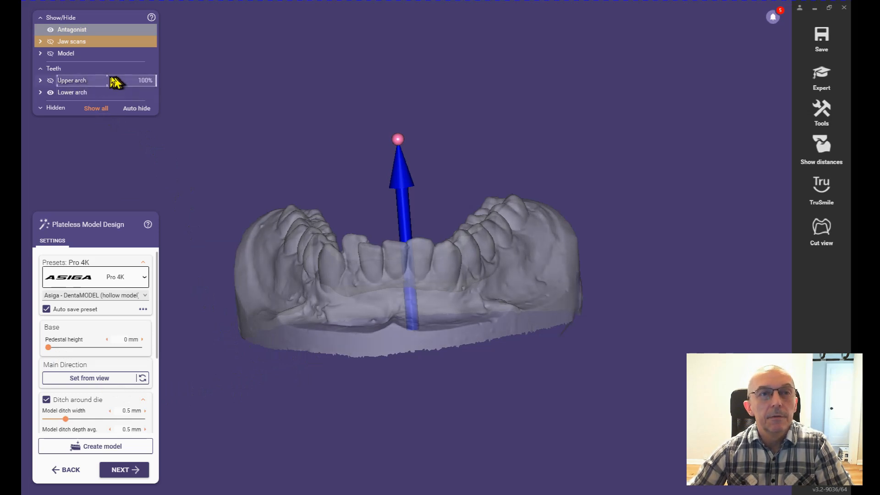
pyautogui.click(112, 81)
pyautogui.click(96, 108)
pyautogui.moveTo(385, 245); pyautogui.dragTo(387, 243, button='right')
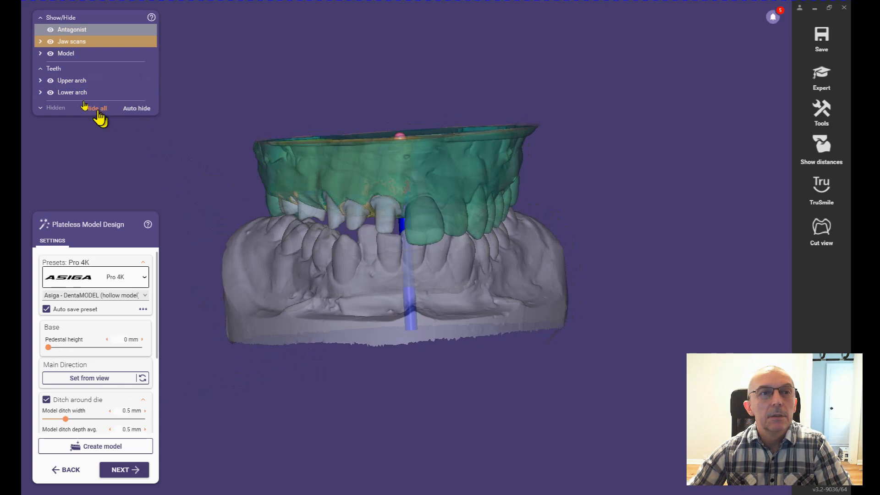
pyautogui.moveTo(75, 82)
pyautogui.moveTo(116, 83)
pyautogui.mouseDown()
pyautogui.moveTo(147, 83)
pyautogui.moveTo(89, 89)
pyautogui.moveTo(141, 90)
pyautogui.moveTo(104, 96)
pyautogui.mouseUp()
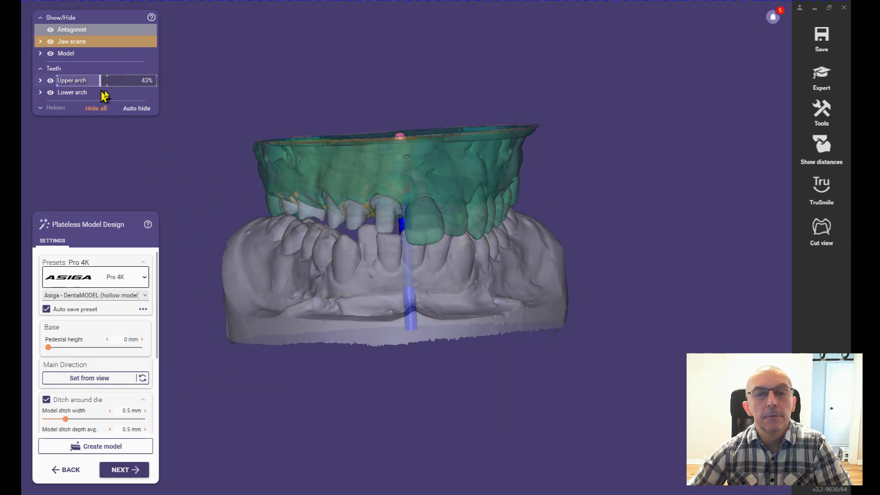
pyautogui.moveTo(113, 430)
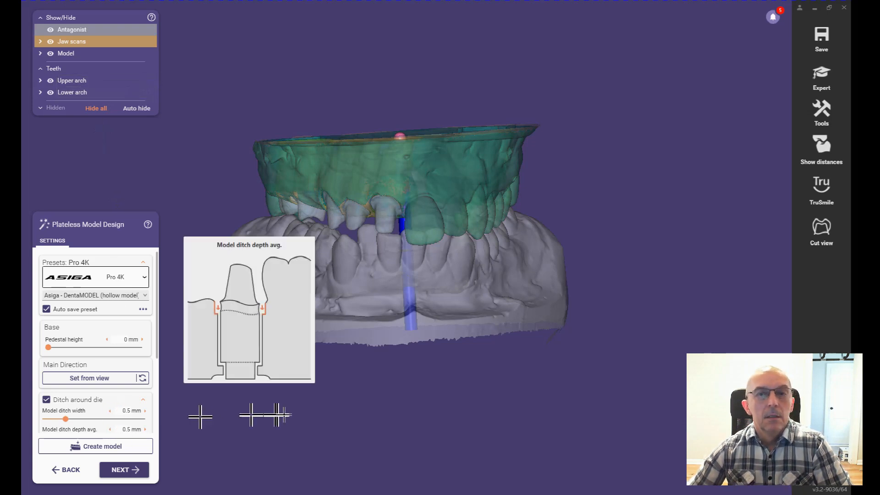
# Step: Set the pedestal height of the antagonist model's base to 4 mm
pyautogui.moveTo(480, 339)
pyautogui.mouseDown(button='right')
pyautogui.moveTo(491, 334)
pyautogui.moveTo(480, 338)
pyautogui.mouseUp(button='right')
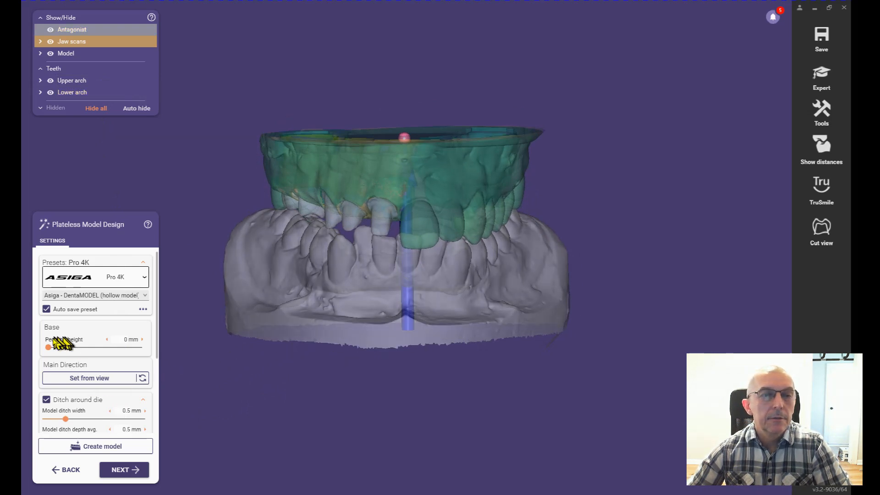
pyautogui.moveTo(49, 347); pyautogui.dragTo(67, 348)
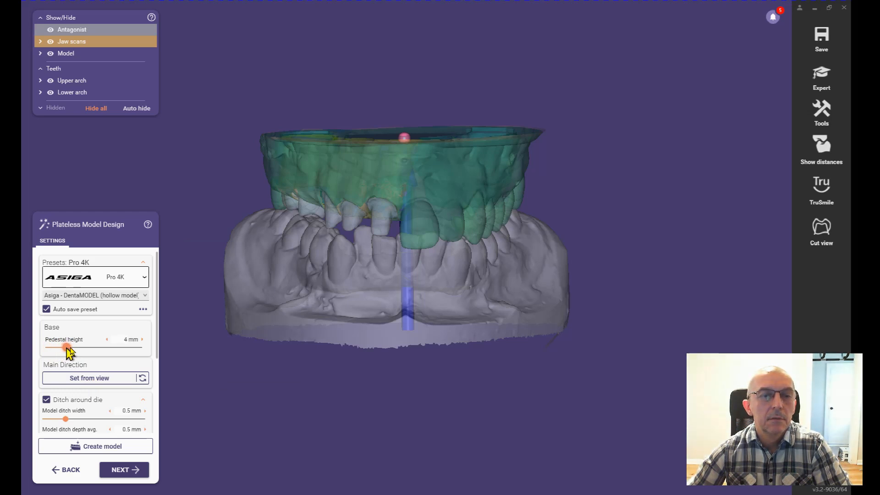
pyautogui.click(94, 380)
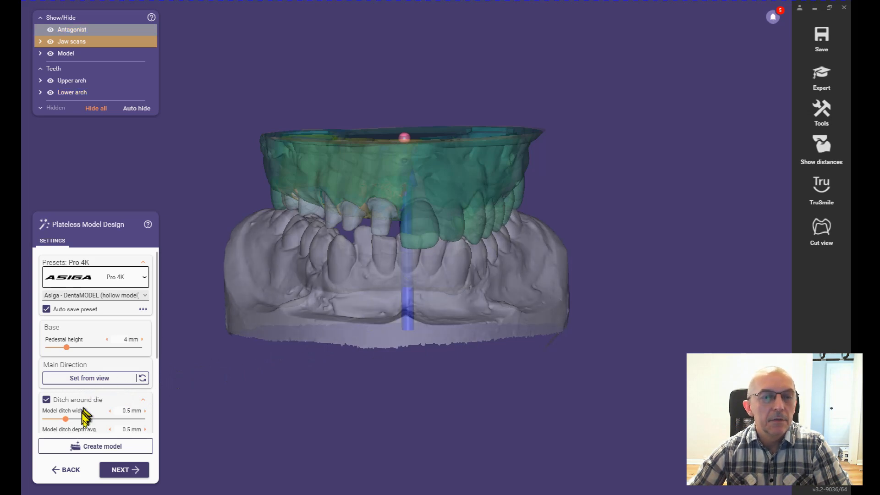
pyautogui.moveTo(69, 420)
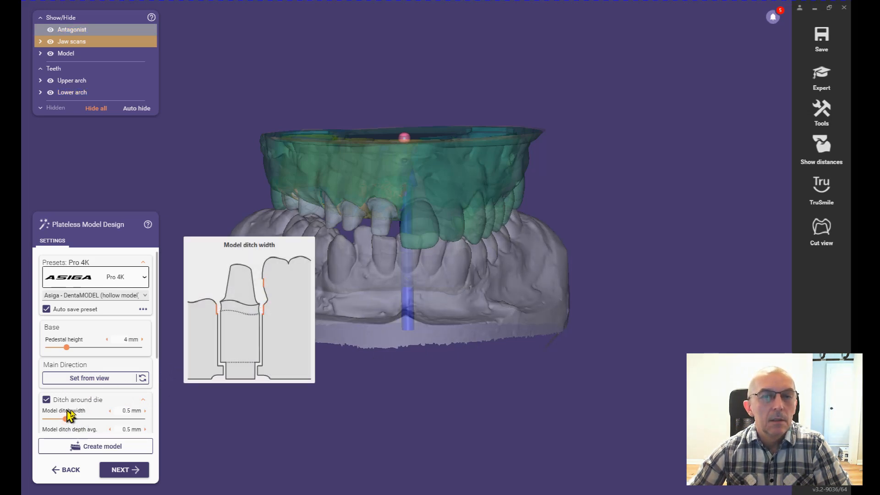
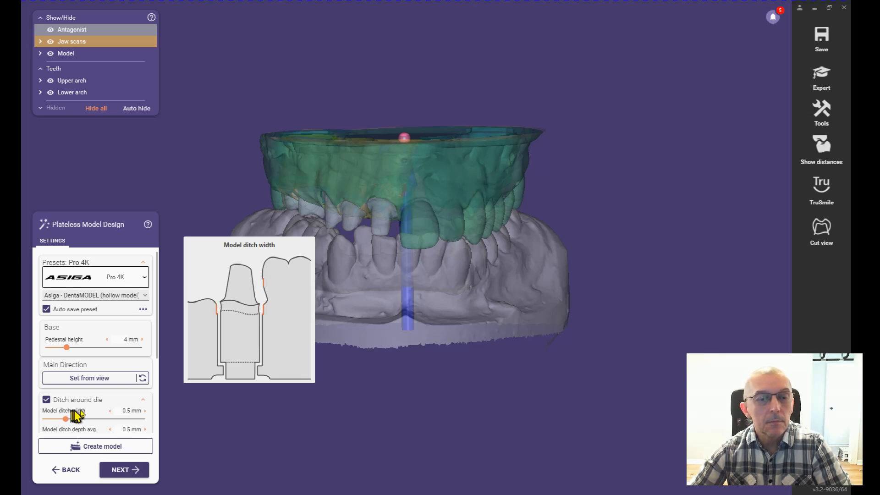
# Step: Generate the antagonist's plateless model and set the upper arch's opacity to 100%
pyautogui.click(120, 471)
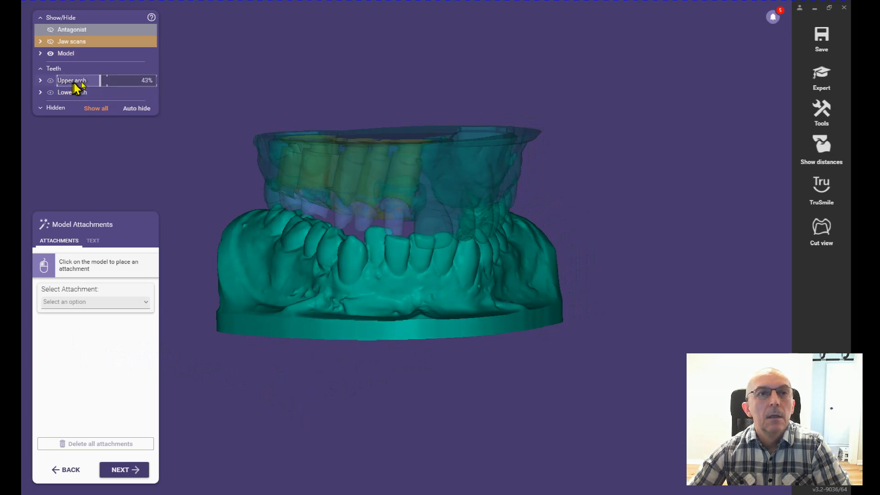
pyautogui.moveTo(106, 82)
pyautogui.mouseDown()
pyautogui.moveTo(152, 82)
pyautogui.moveTo(75, 89)
pyautogui.moveTo(99, 89)
pyautogui.mouseUp()
pyautogui.moveTo(397, 245); pyautogui.dragTo(393, 236, button='right')
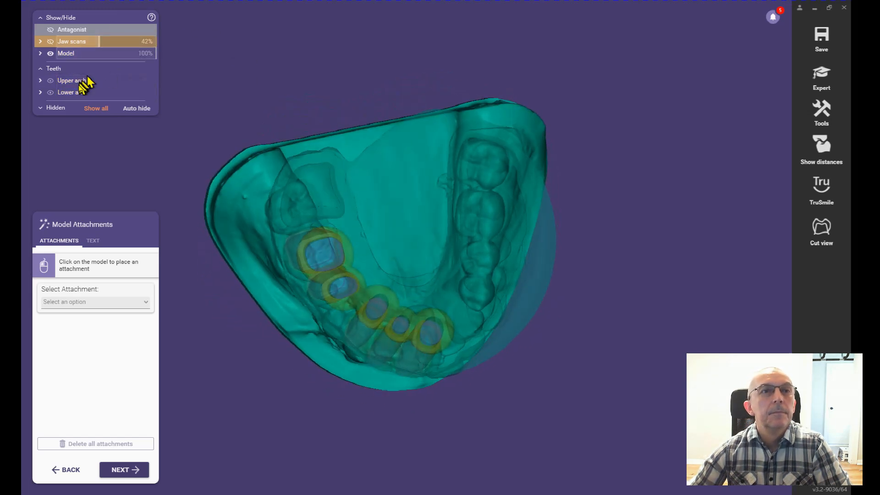
pyautogui.moveTo(78, 82); pyautogui.dragTo(153, 85)
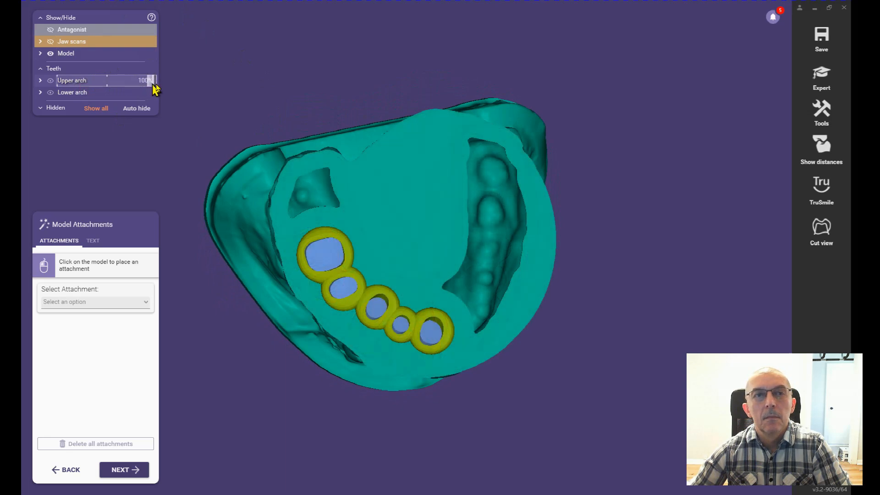
# Step: Inspect the generated upper and lower models together, checking the die openings from the underside and the preparations from the buccal side
pyautogui.moveTo(331, 202); pyautogui.dragTo(340, 202, button='right')
pyautogui.moveTo(342, 201); pyautogui.dragTo(479, 200, button='right')
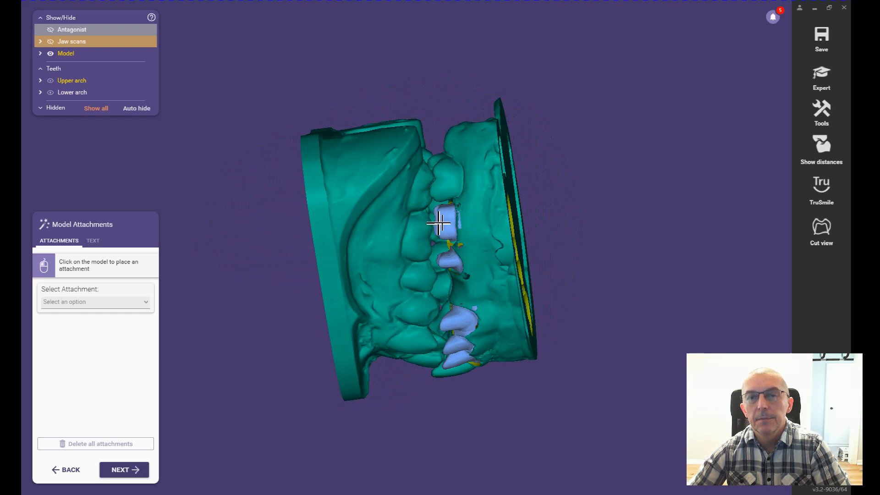
pyautogui.moveTo(531, 230); pyautogui.dragTo(466, 213, button='right')
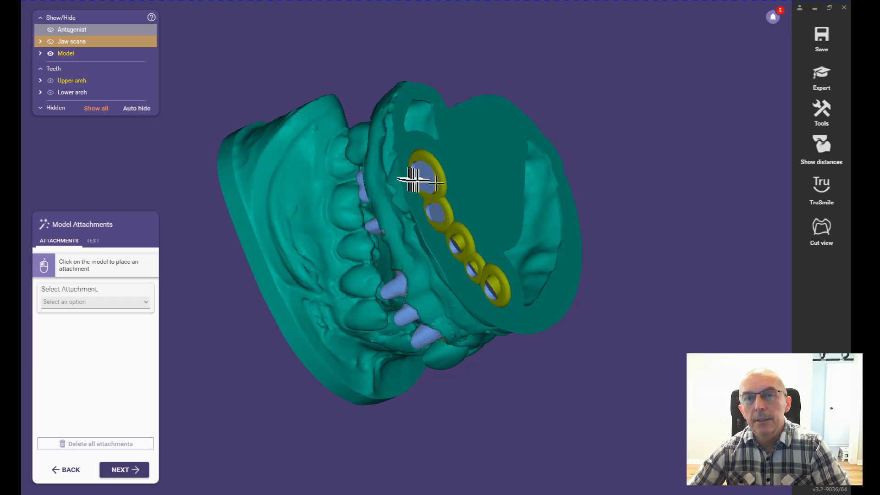
pyautogui.moveTo(489, 244); pyautogui.dragTo(456, 260, button='right')
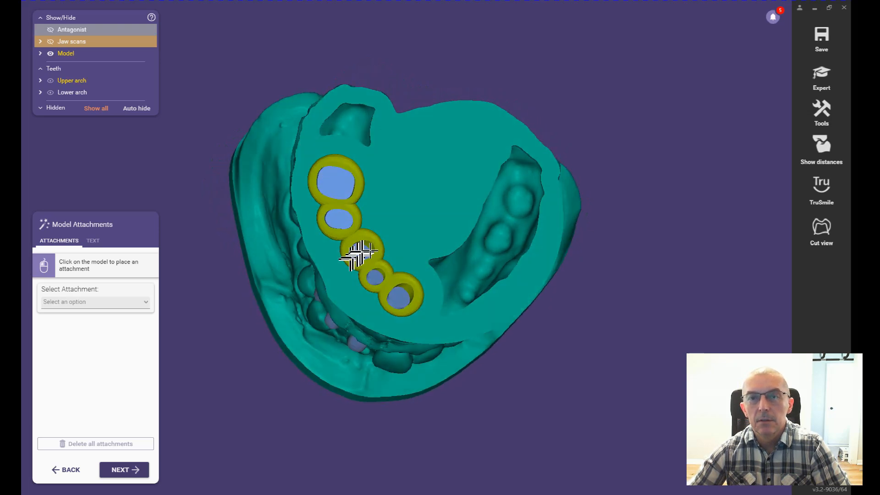
pyautogui.moveTo(362, 253); pyautogui.dragTo(403, 235, button='right')
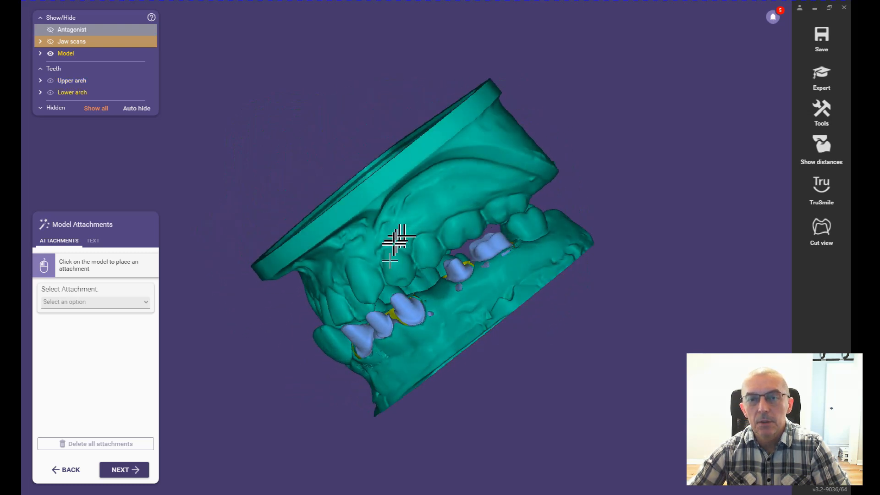
pyautogui.moveTo(501, 277); pyautogui.dragTo(505, 294, button='right')
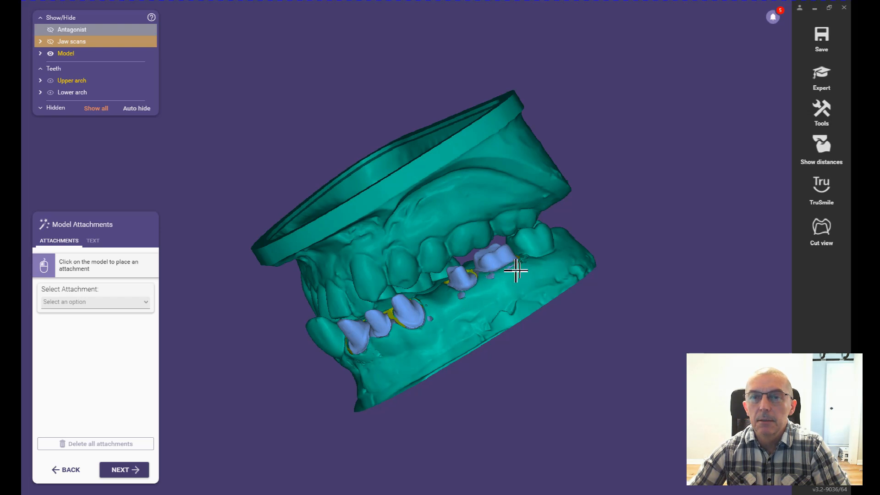
pyautogui.moveTo(464, 332); pyautogui.dragTo(466, 330, button='right')
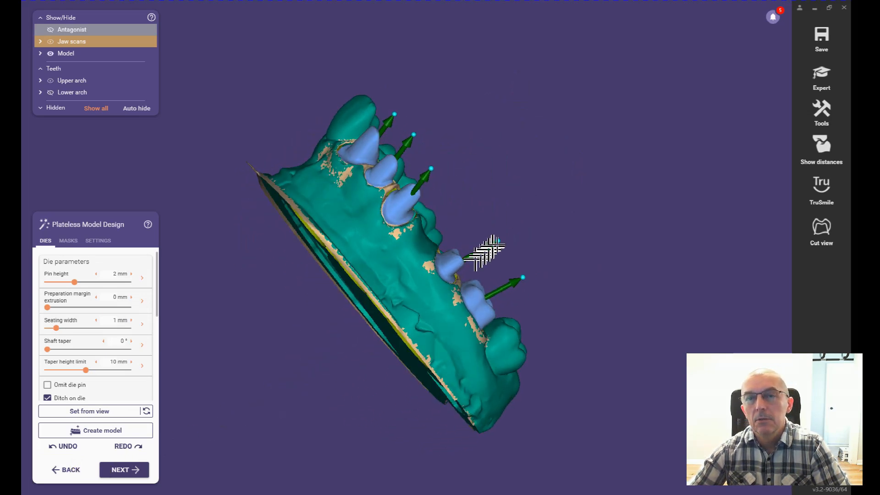
# Step: Readjust the insertion directions of the tooth 16 and 15 dies to align with the occlusal view of their preparations
pyautogui.moveTo(482, 400)
pyautogui.mouseDown(button='right')
pyautogui.moveTo(479, 372)
pyautogui.moveTo(478, 389)
pyautogui.mouseUp(button='right')
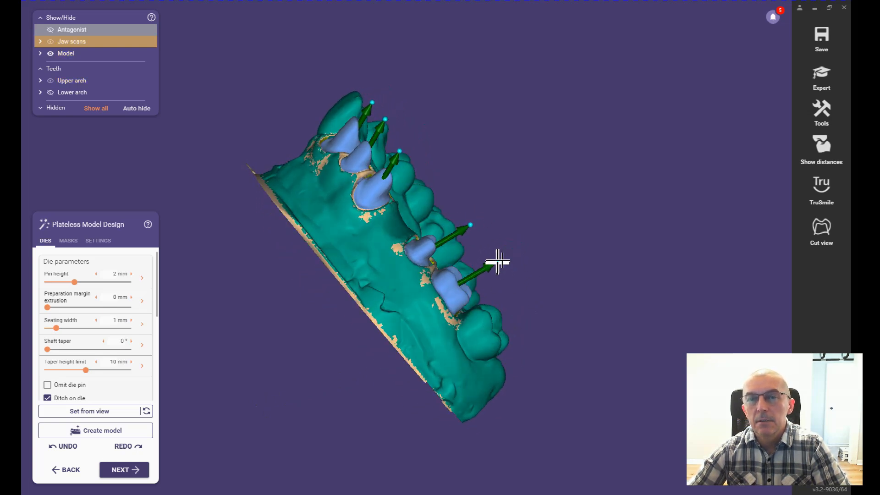
pyautogui.moveTo(499, 260); pyautogui.dragTo(491, 253)
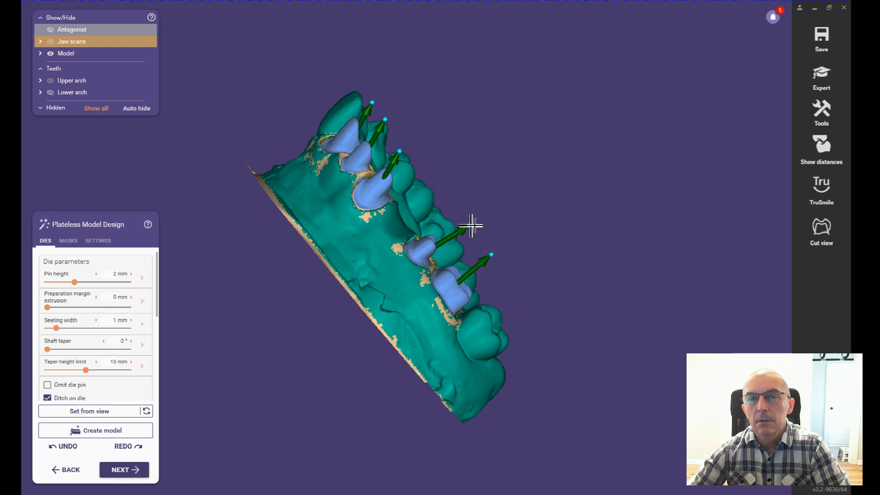
pyautogui.moveTo(471, 225); pyautogui.dragTo(463, 222)
pyautogui.moveTo(553, 313); pyautogui.dragTo(553, 308, button='right')
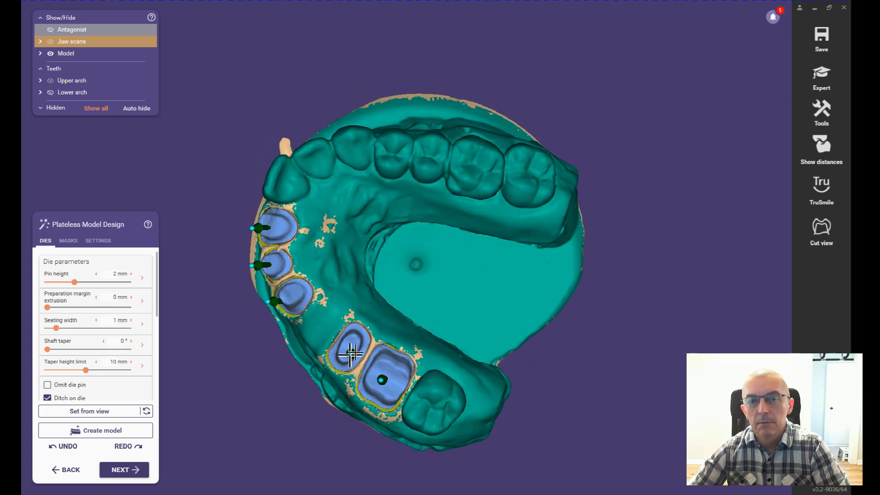
pyautogui.click(351, 352)
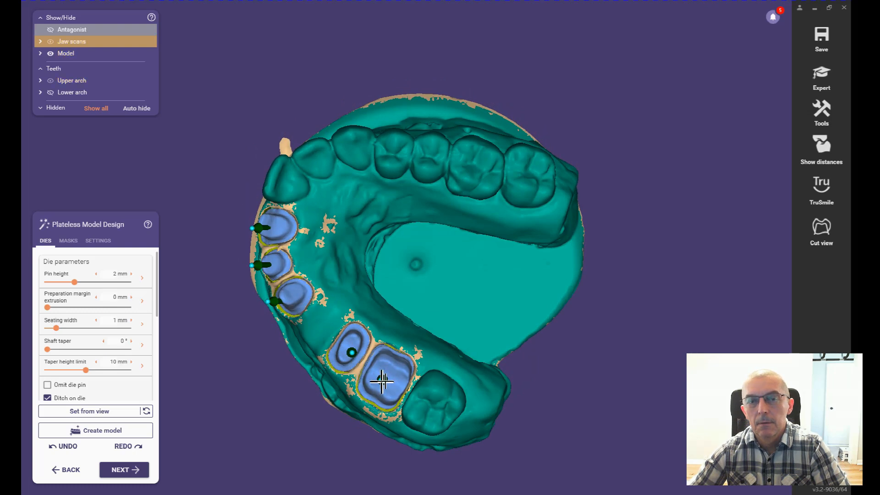
pyautogui.click(382, 380)
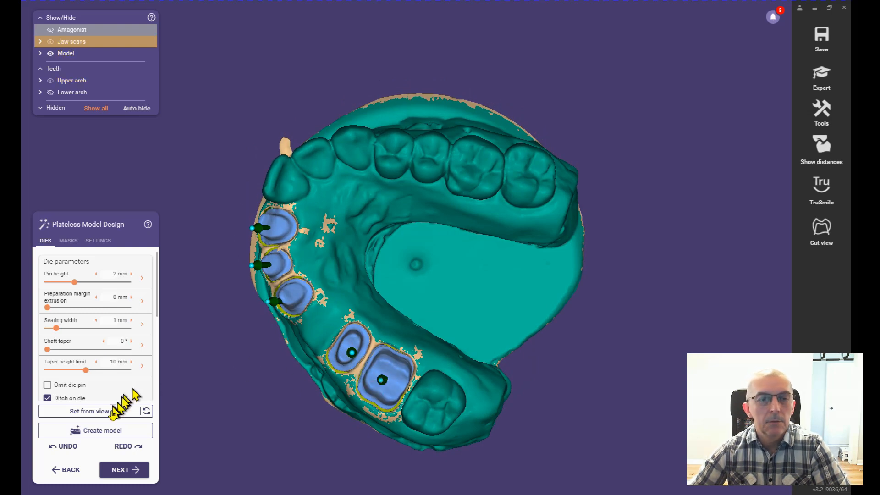
pyautogui.click(91, 411)
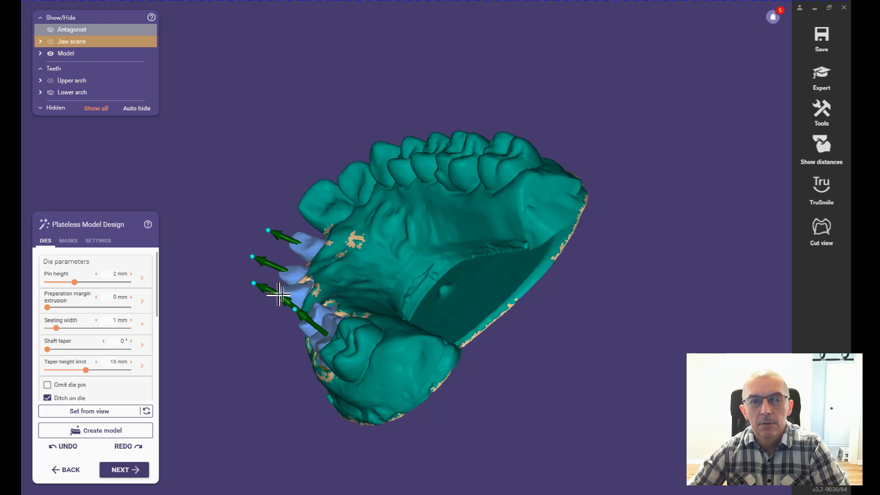
# Step: Check the insertion directions of all five dies from the buccal side, the underside and the occlusal view
pyautogui.moveTo(416, 403)
pyautogui.mouseDown(button='right')
pyautogui.moveTo(407, 402)
pyautogui.moveTo(414, 403)
pyautogui.mouseUp(button='right')
pyautogui.scroll(3, 371, 316)
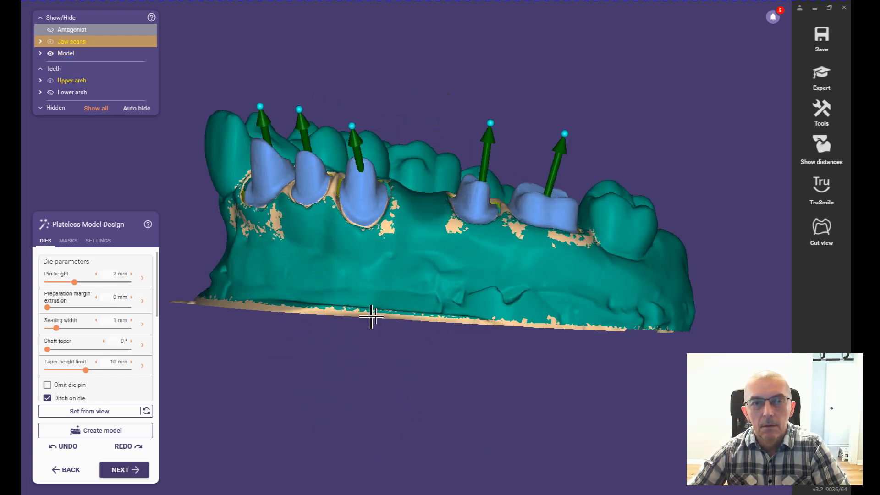
pyautogui.scroll(-5, 371, 317)
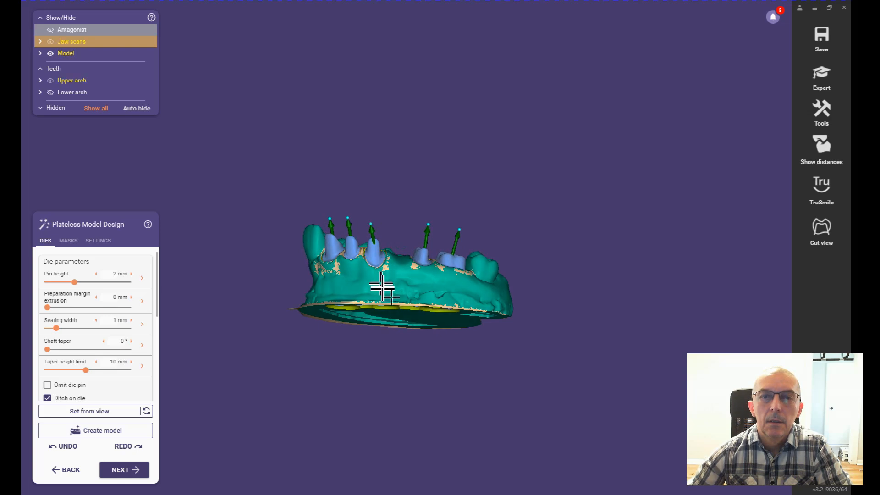
pyautogui.moveTo(394, 298); pyautogui.dragTo(392, 298, button='right')
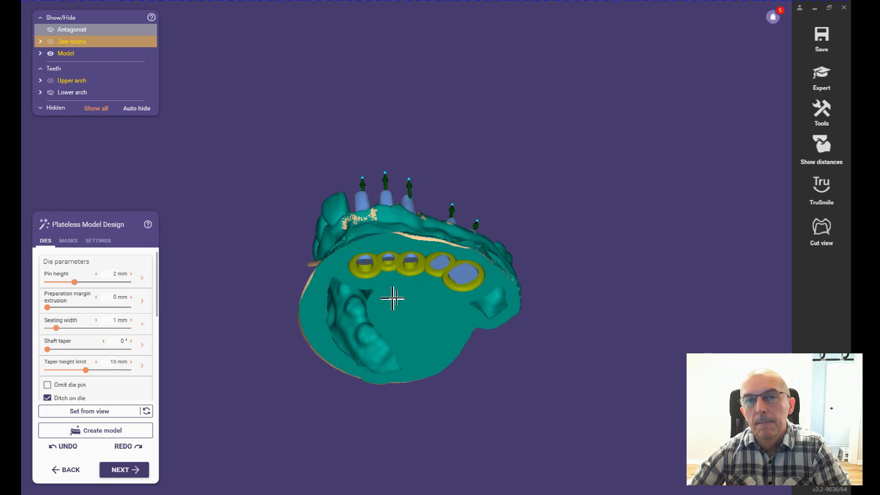
pyautogui.moveTo(434, 296); pyautogui.dragTo(430, 295, button='right')
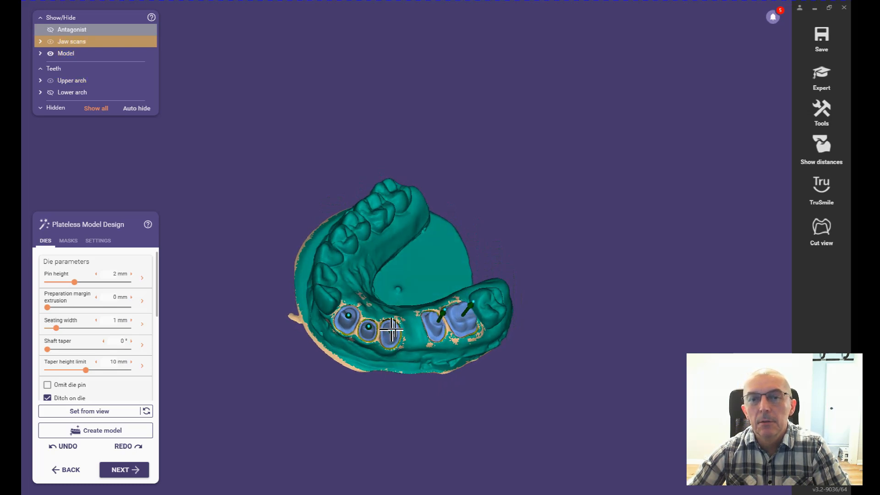
pyautogui.moveTo(401, 367); pyautogui.dragTo(403, 364, button='right')
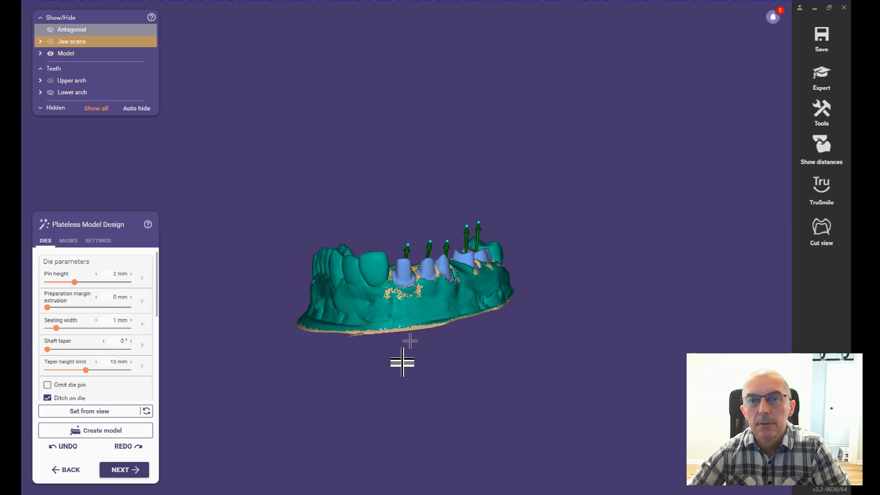
pyautogui.rightClick(427, 296)
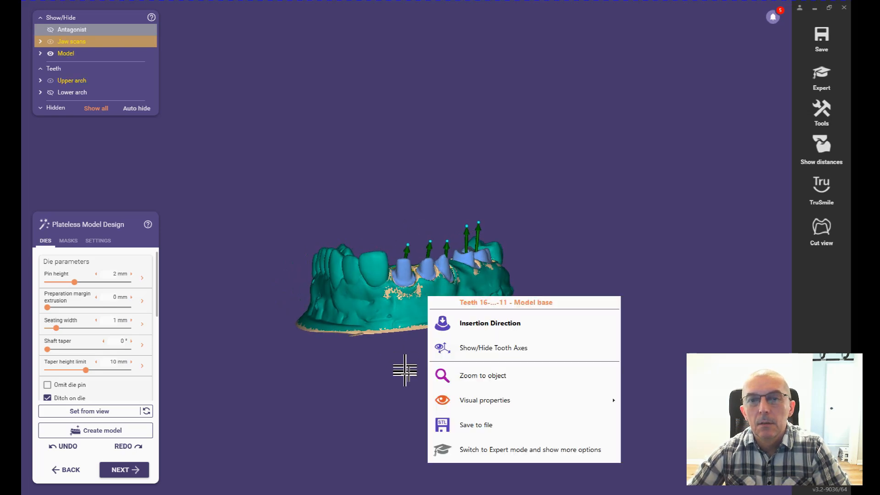
pyautogui.click(406, 363)
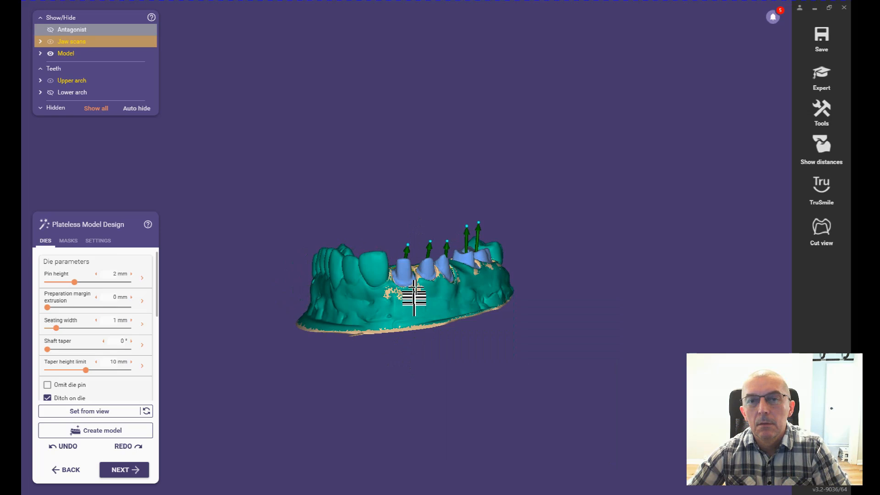
pyautogui.rightClick(406, 249)
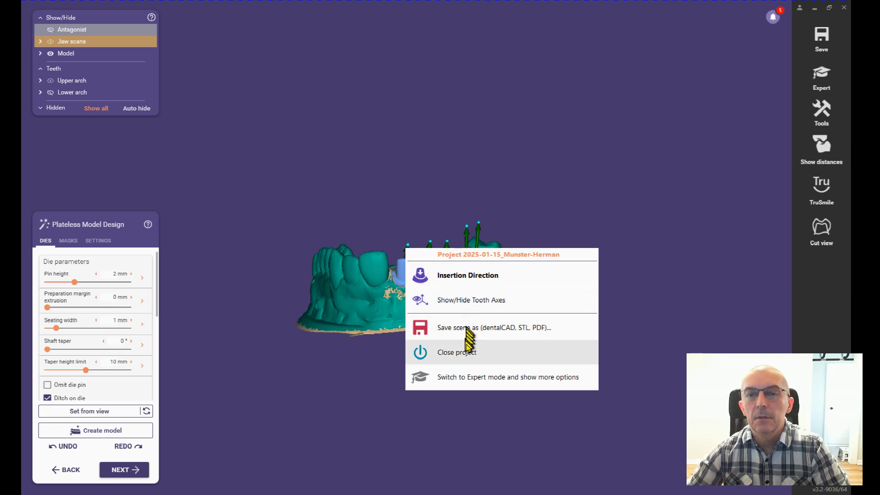
pyautogui.click(373, 359)
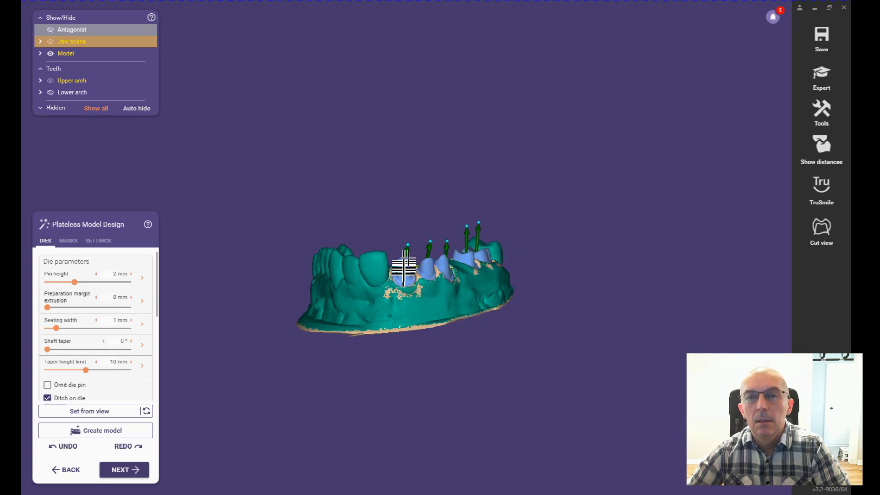
# Step: Review the front dies' insertion directions and recalculate the model with the current parameters
pyautogui.moveTo(436, 364); pyautogui.dragTo(435, 363, button='right')
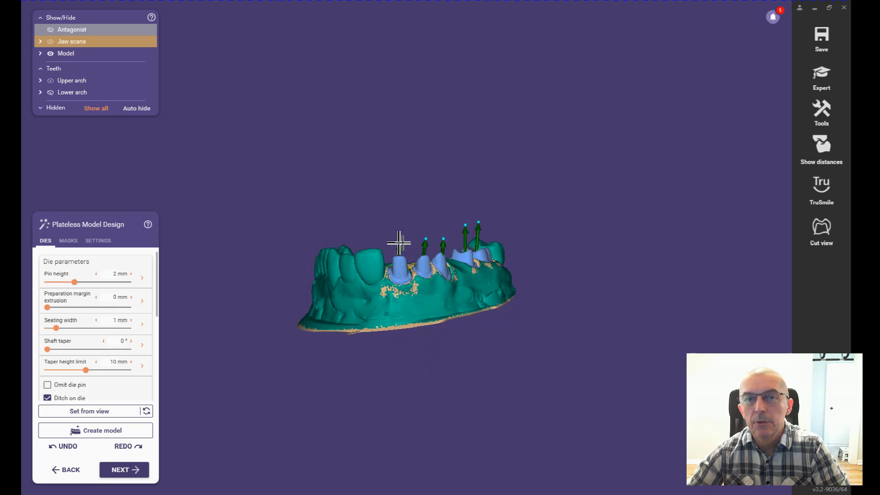
pyautogui.moveTo(431, 314); pyautogui.dragTo(429, 311, button='right')
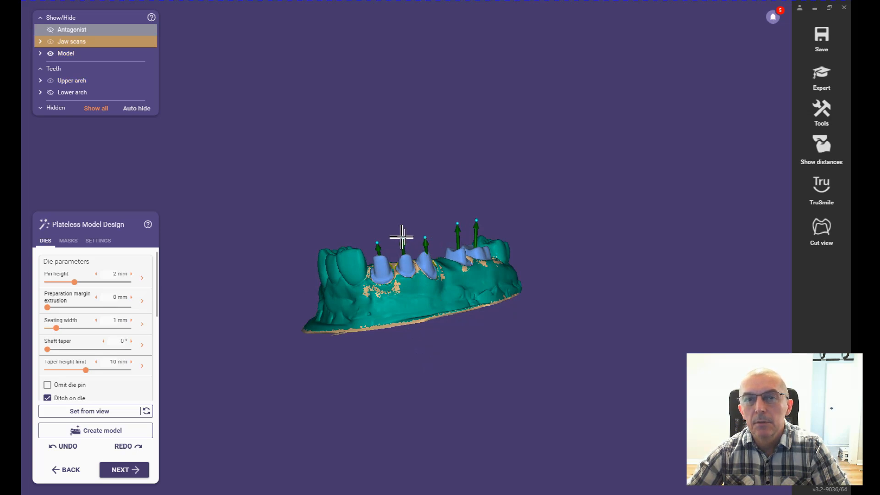
pyautogui.moveTo(445, 312); pyautogui.dragTo(445, 310, button='right')
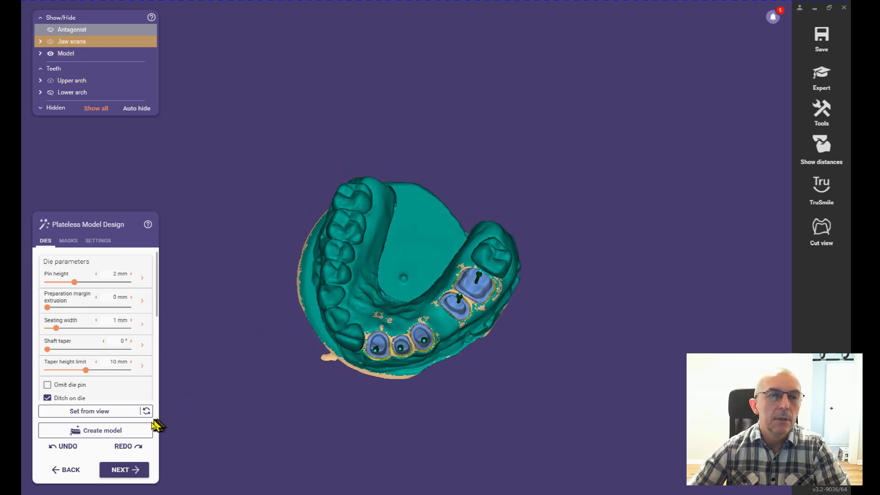
pyautogui.click(124, 471)
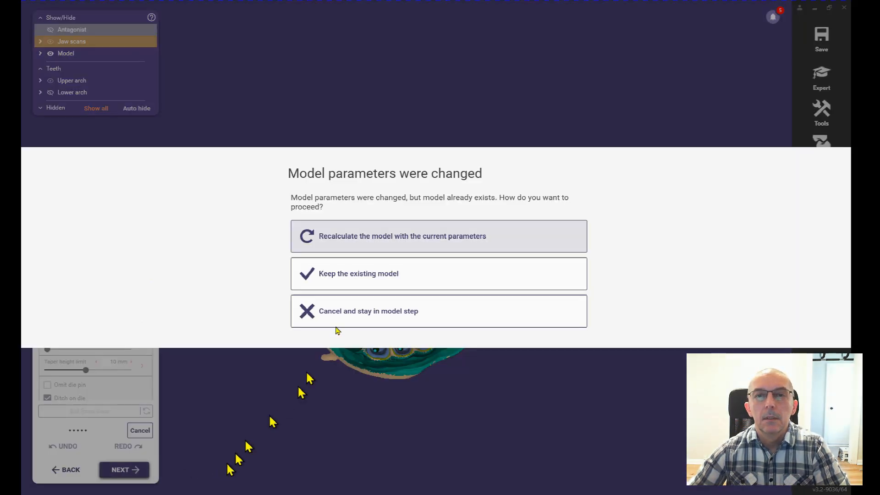
pyautogui.click(375, 239)
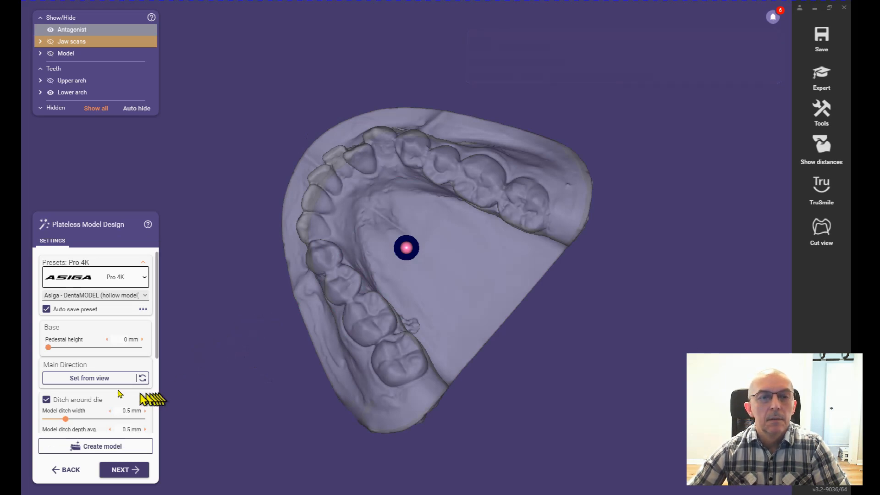
# Step: Set the antagonist's main direction from the current occlusal view and generate its model with a 0 mm pedestal height
pyautogui.click(87, 378)
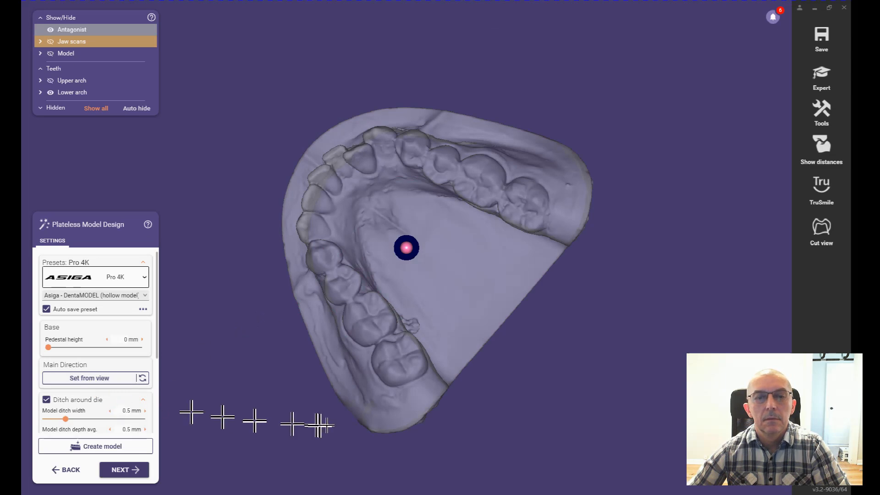
pyautogui.moveTo(336, 398)
pyautogui.mouseDown(button='right')
pyautogui.moveTo(359, 406)
pyautogui.moveTo(327, 397)
pyautogui.mouseUp(button='right')
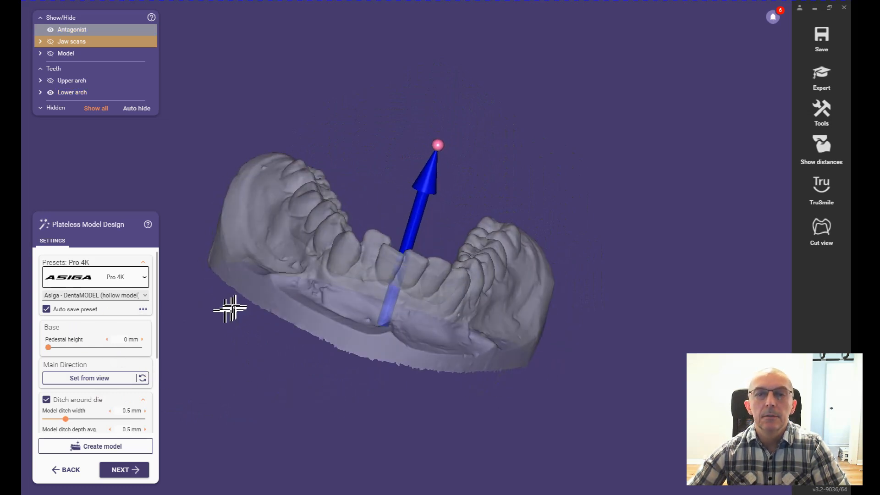
pyautogui.moveTo(235, 264); pyautogui.dragTo(234, 263, button='right')
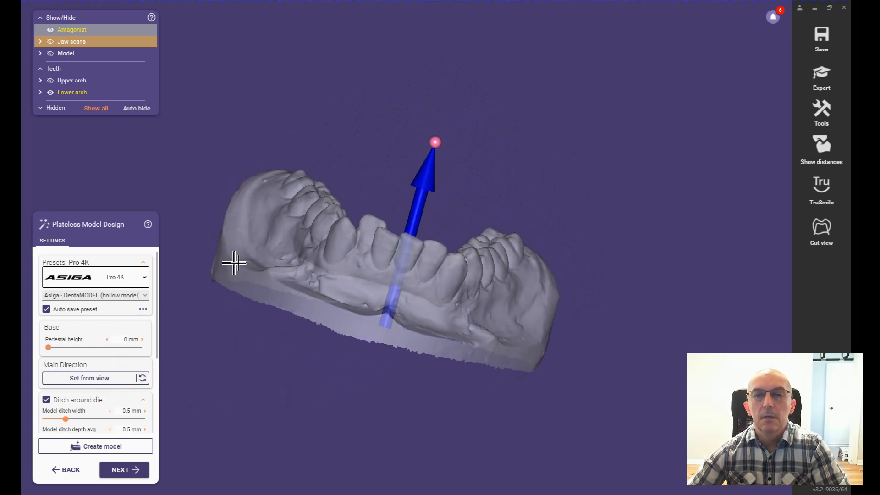
pyautogui.moveTo(524, 314); pyautogui.dragTo(519, 309, button='right')
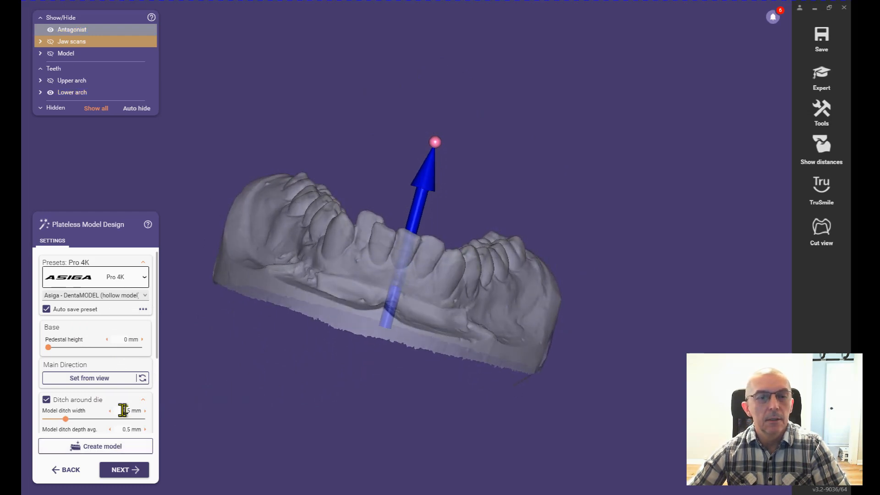
pyautogui.moveTo(88, 409)
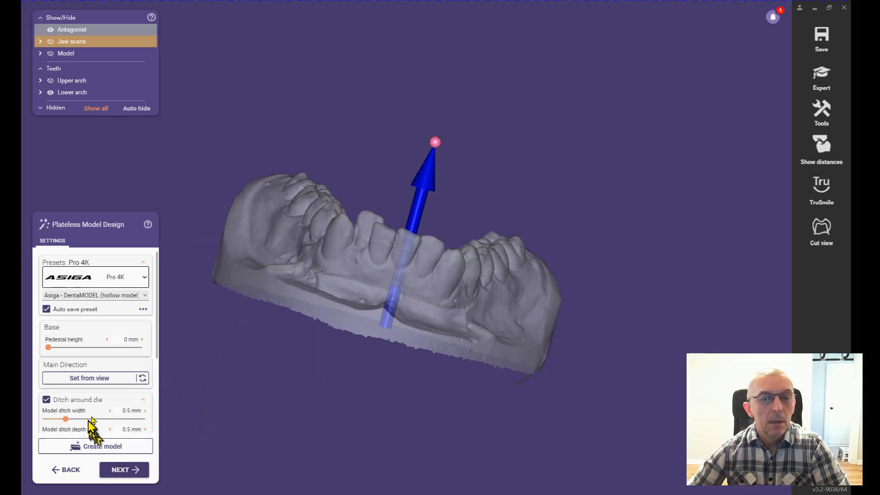
pyautogui.click(125, 471)
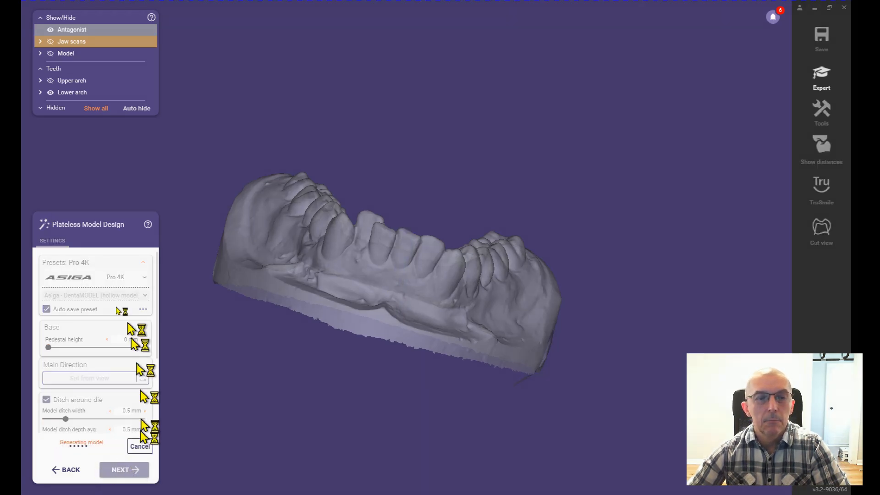
# Step: Return to the antagonist's model settings, set its pedestal height to 4.1 mm and recalculate the model with the current parameters
pyautogui.moveTo(60, 346)
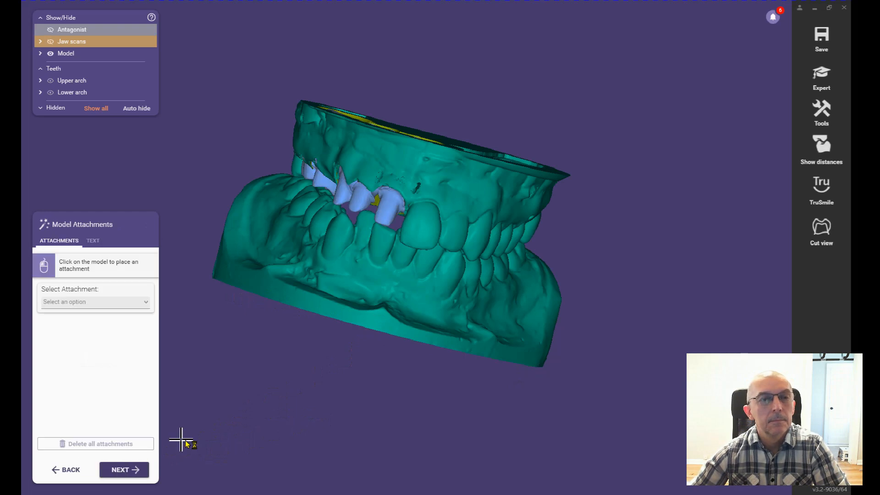
pyautogui.click(69, 473)
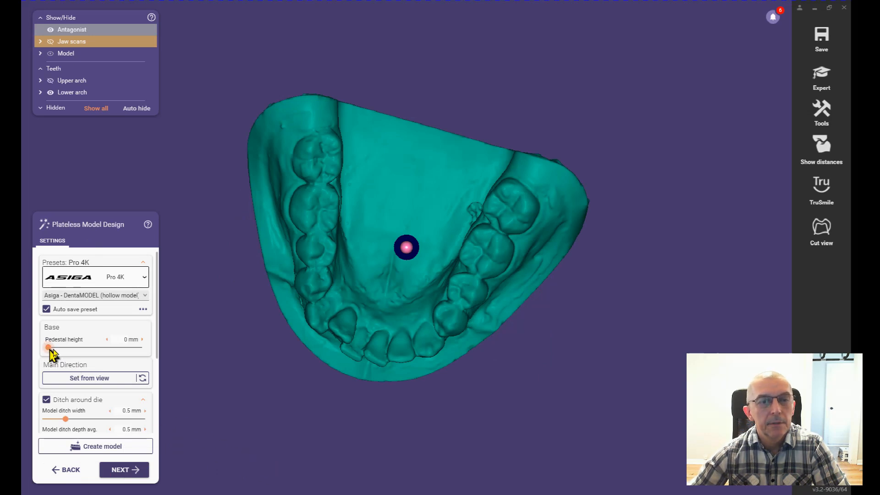
pyautogui.moveTo(49, 348); pyautogui.dragTo(68, 358)
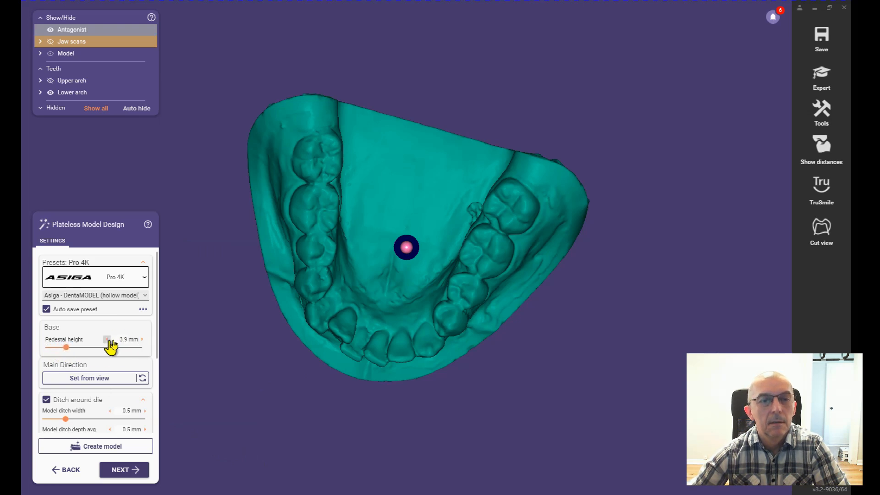
pyautogui.click(142, 339)
pyautogui.click(142, 340)
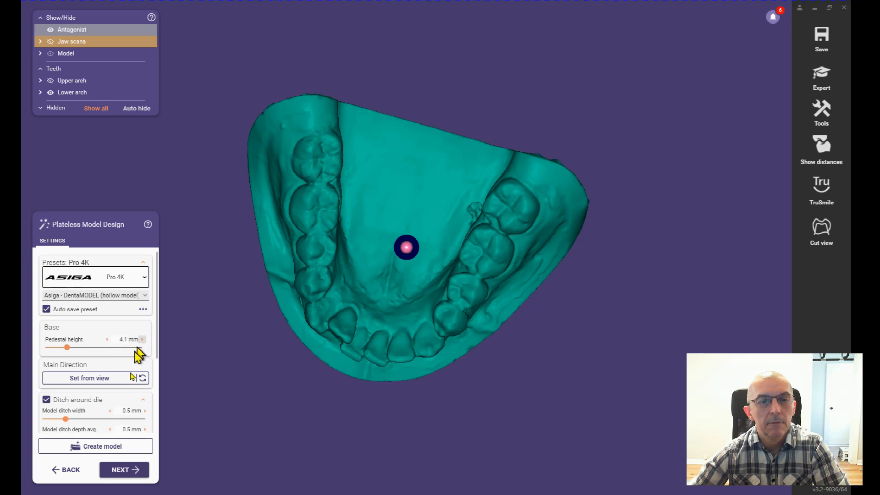
pyautogui.click(120, 469)
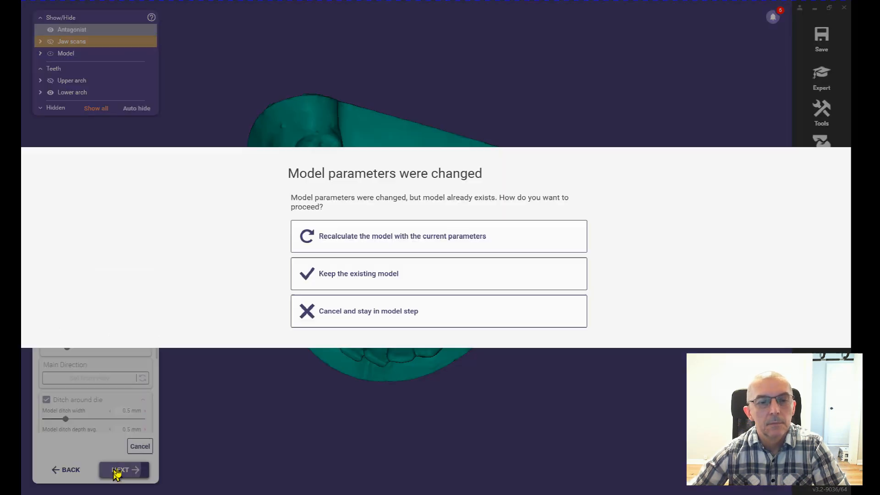
pyautogui.click(403, 238)
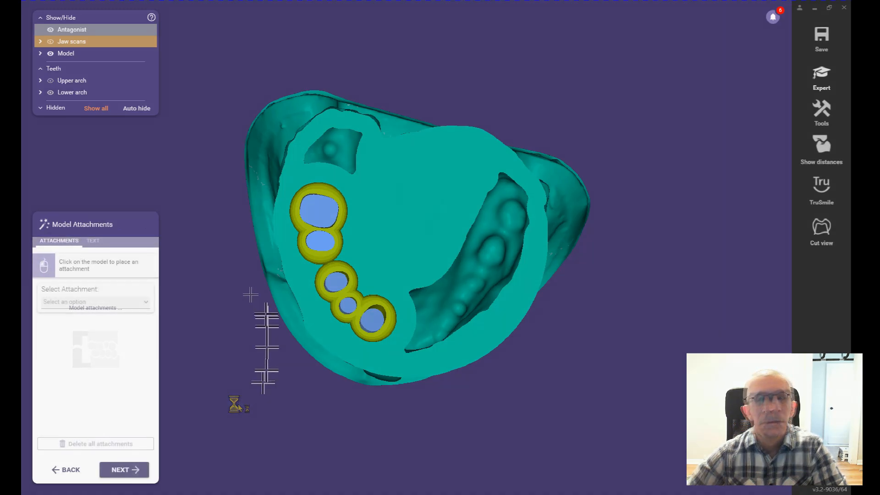
# Step: Review the 3D Print attachment options, select the cutout for part removal from buildplate, and inspect both models from the side
pyautogui.click(145, 306)
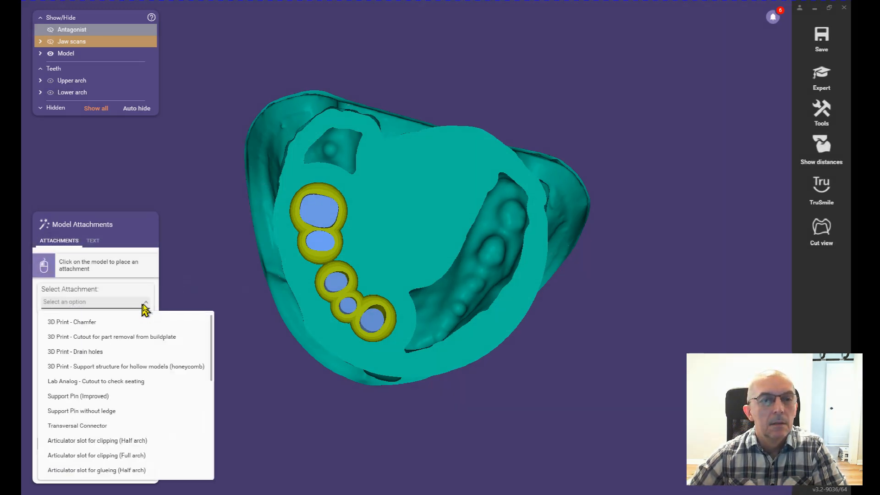
pyautogui.moveTo(88, 324)
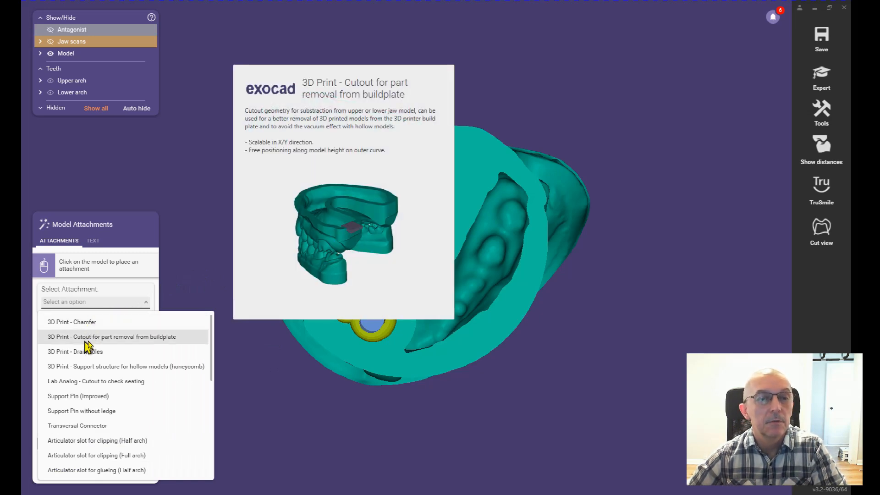
pyautogui.moveTo(84, 357)
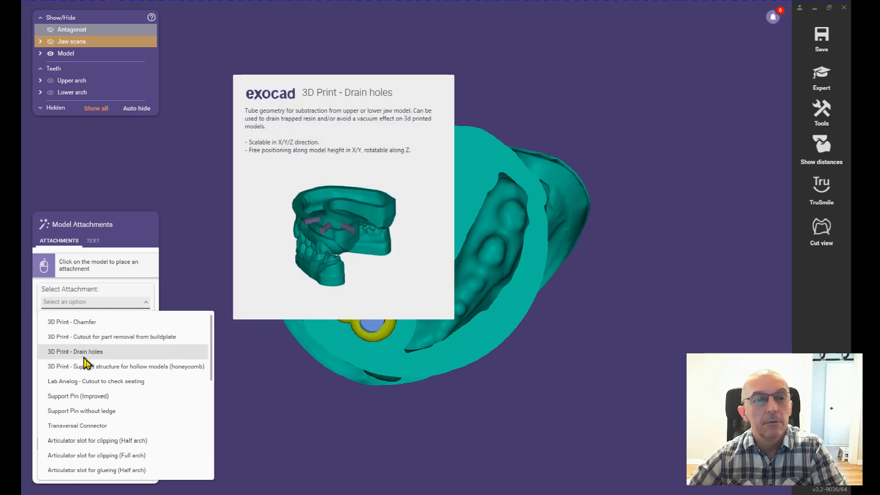
pyautogui.moveTo(84, 373)
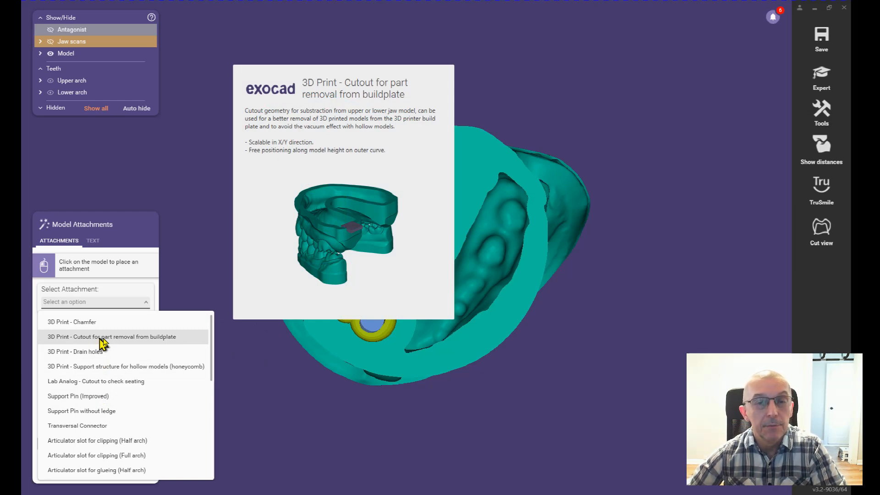
pyautogui.click(103, 343)
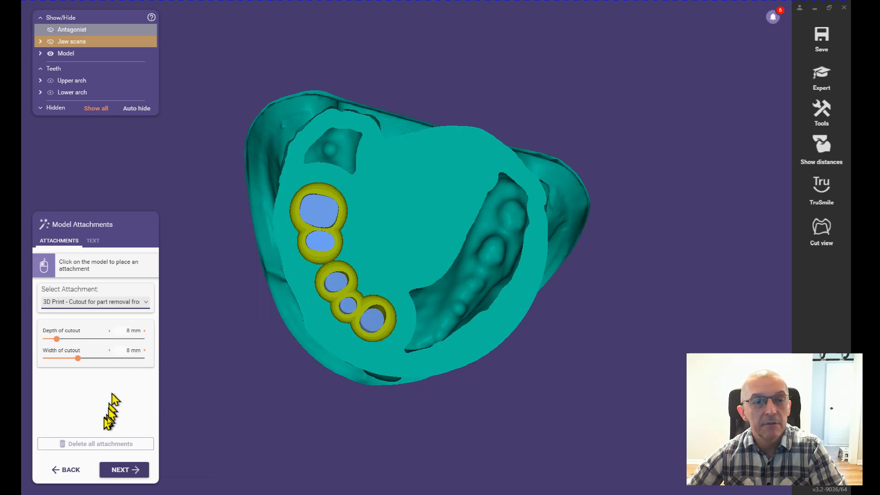
pyautogui.moveTo(365, 377); pyautogui.dragTo(382, 372, button='right')
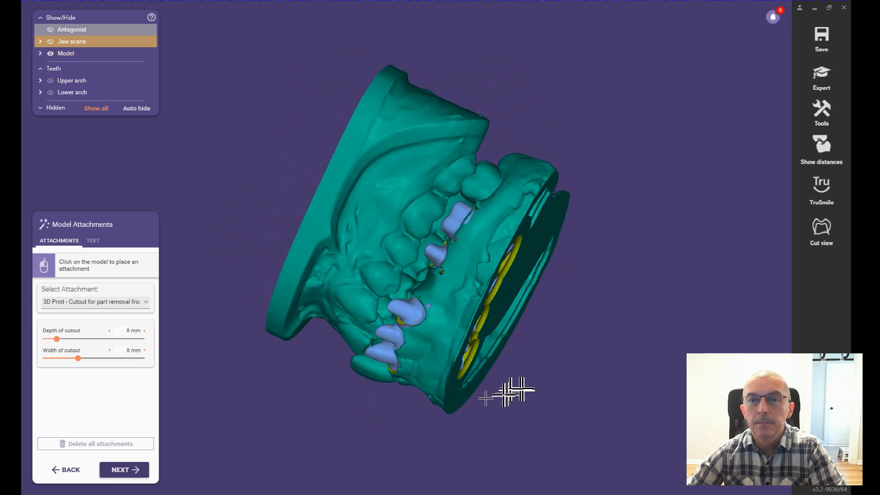
pyautogui.moveTo(464, 400); pyautogui.dragTo(414, 410, button='right')
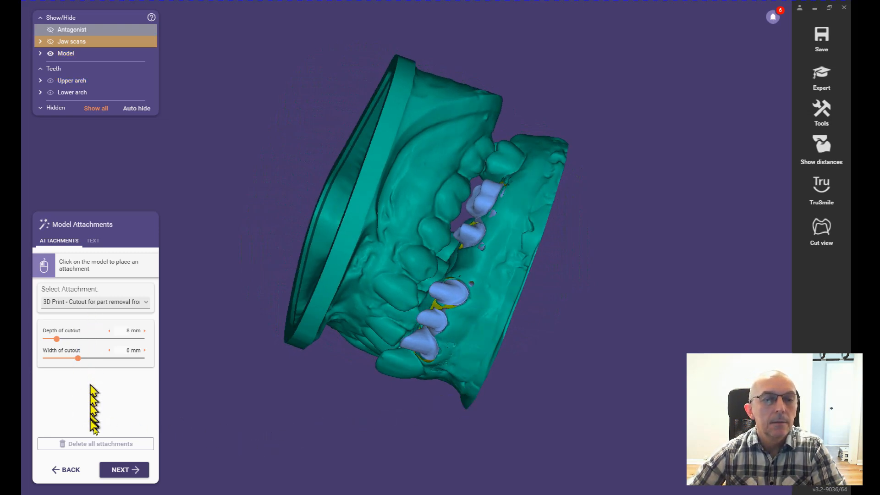
# Step: Finish model creation without attachments as done, saving the scene in the project directory, and save the project
pyautogui.click(131, 476)
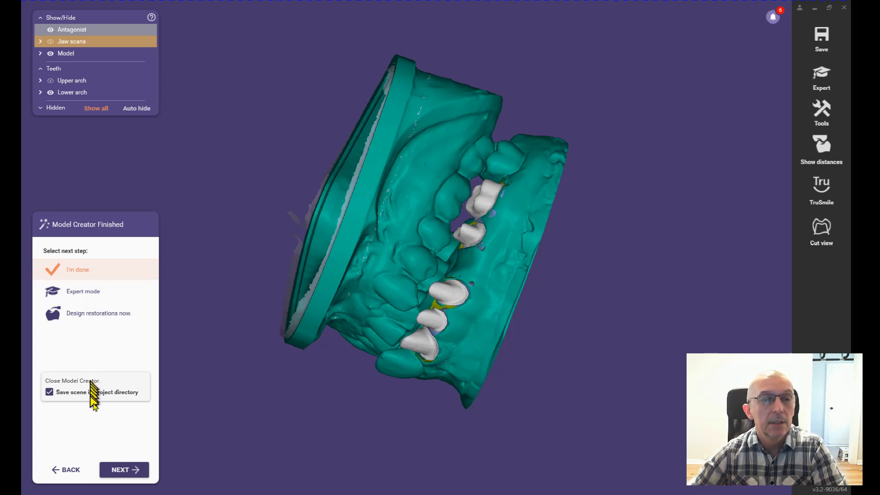
pyautogui.click(125, 471)
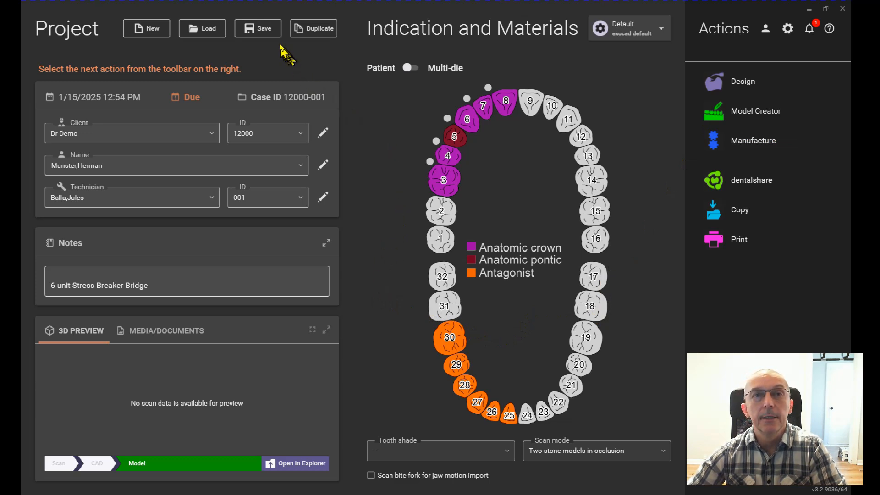
pyautogui.click(256, 36)
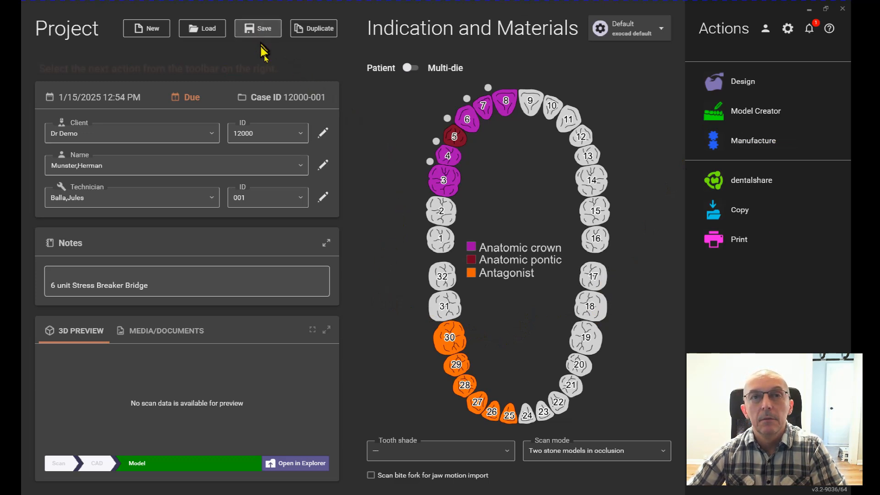